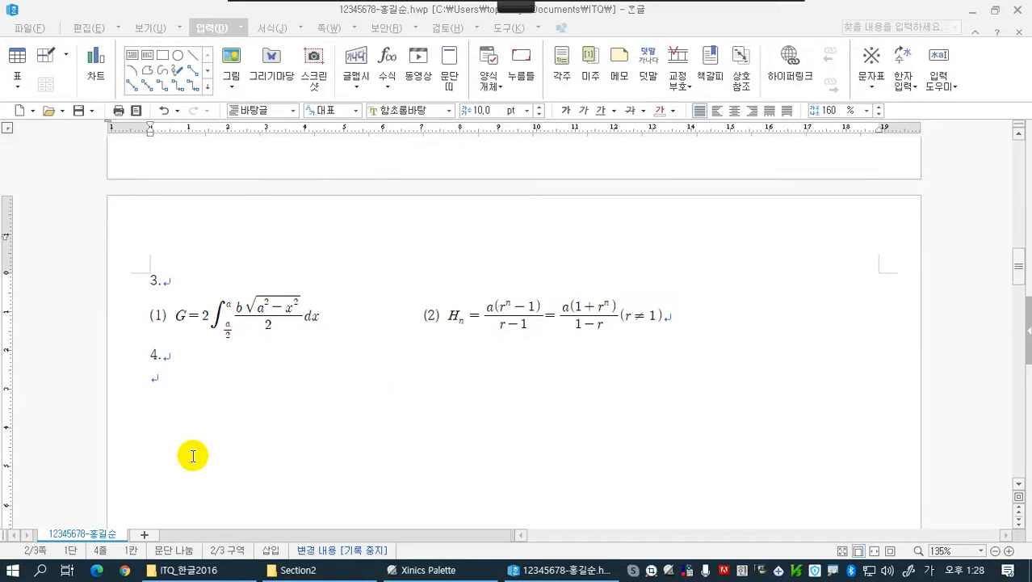
Draw a rectangle about 40 mm wide and 16 mm high beside the empty line under item 4
left_click(203, 385)
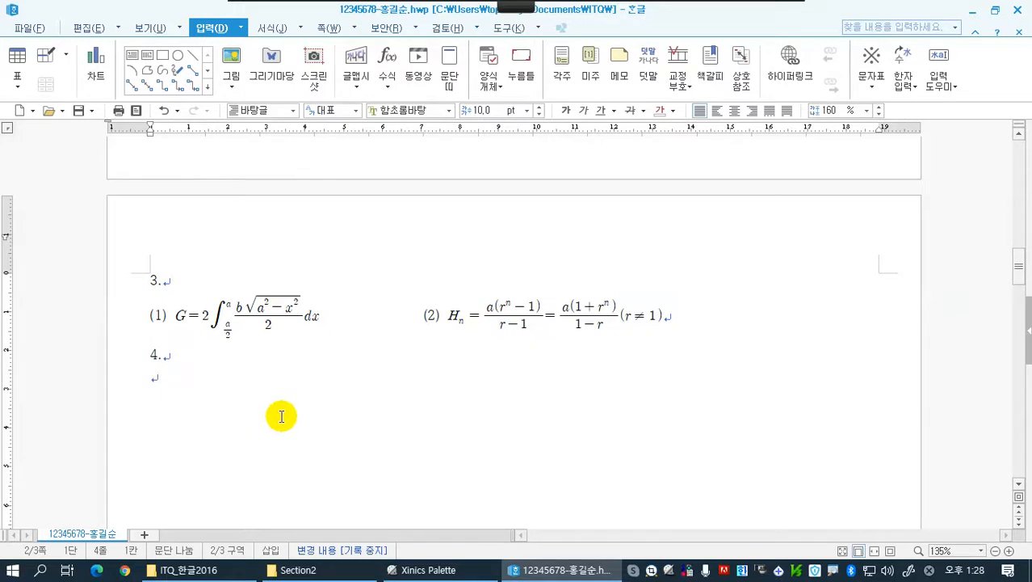
left_click(164, 56)
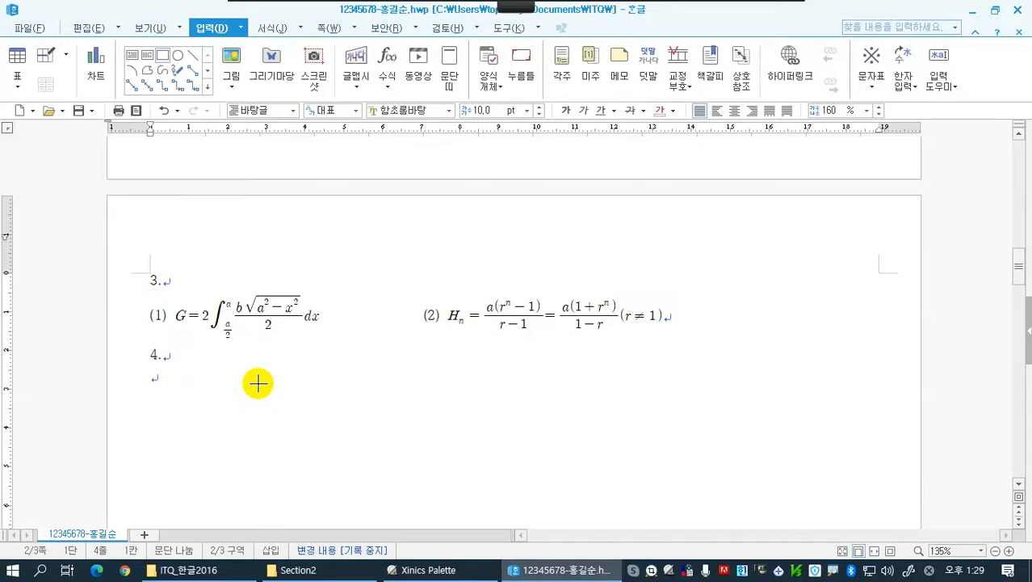
left_click_drag(272, 376, 425, 436)
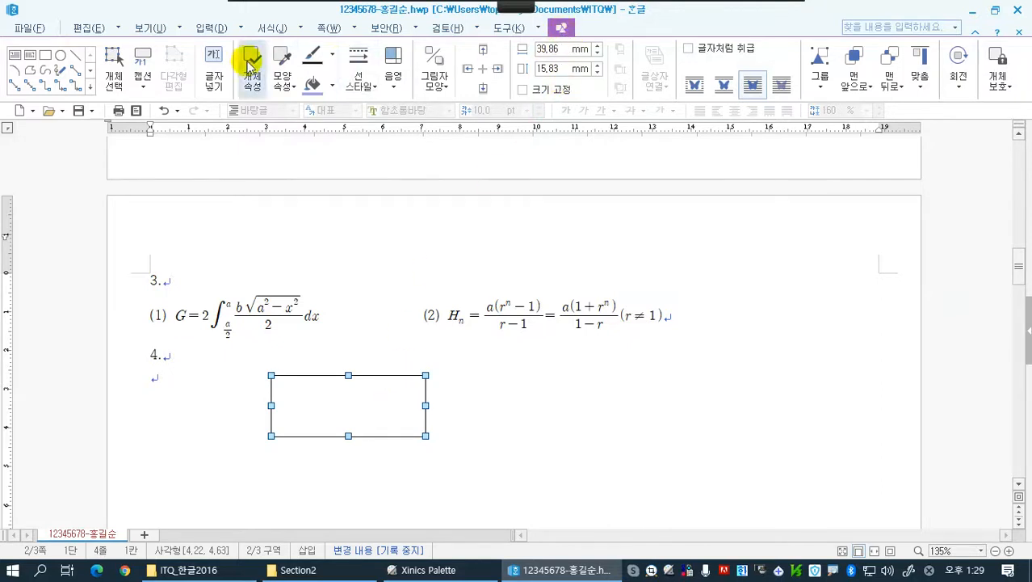
left_click(197, 374)
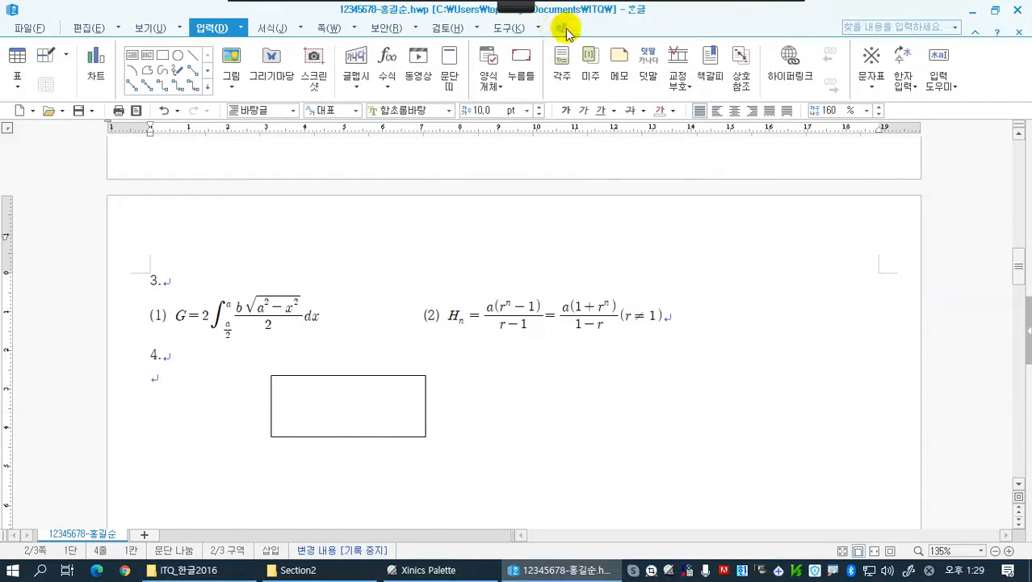
Set the rectangle to 120 mm wide and 145 mm high and lock its size
left_click(404, 377)
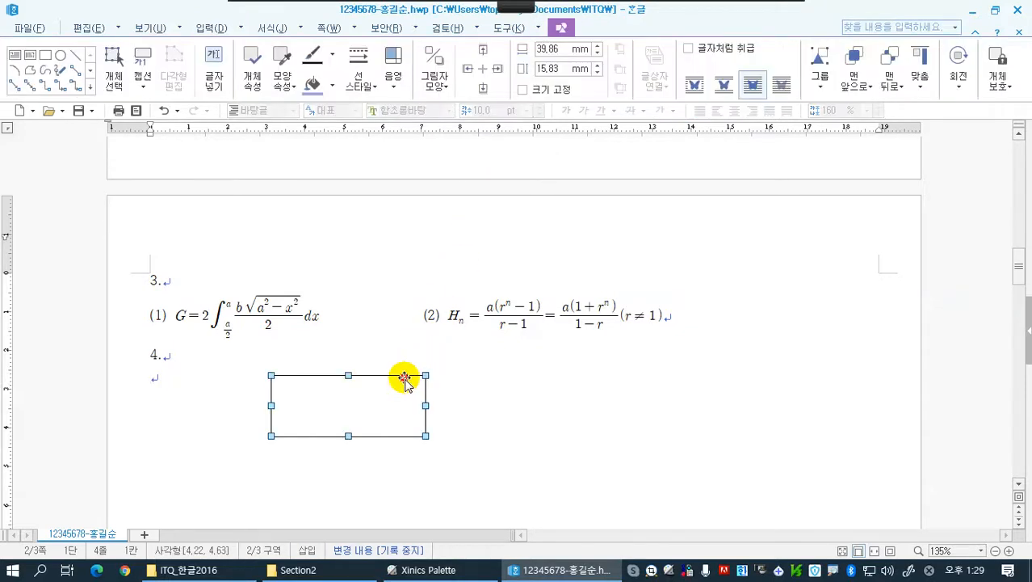
left_click(564, 49)
type("120")
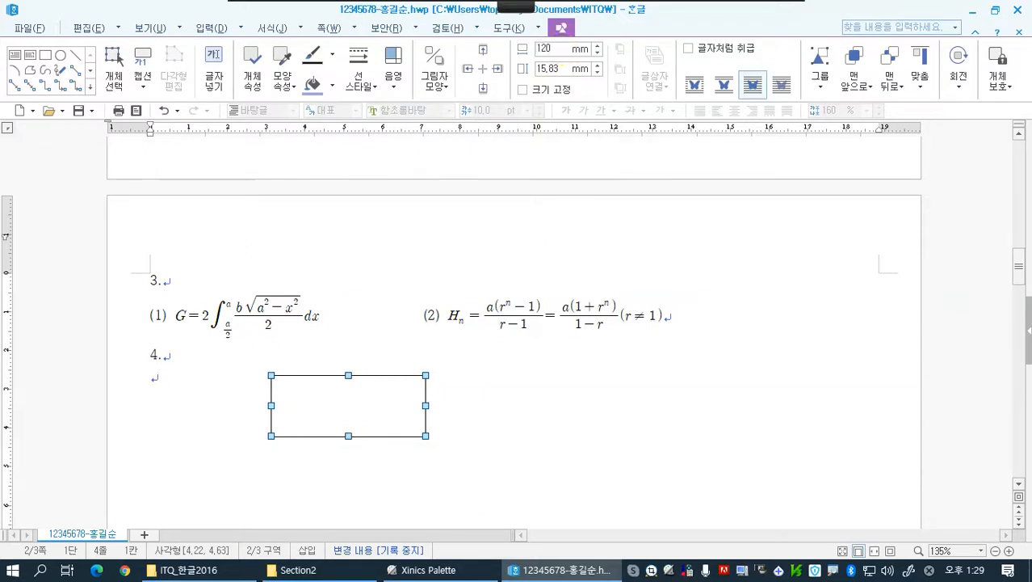
key("Return")
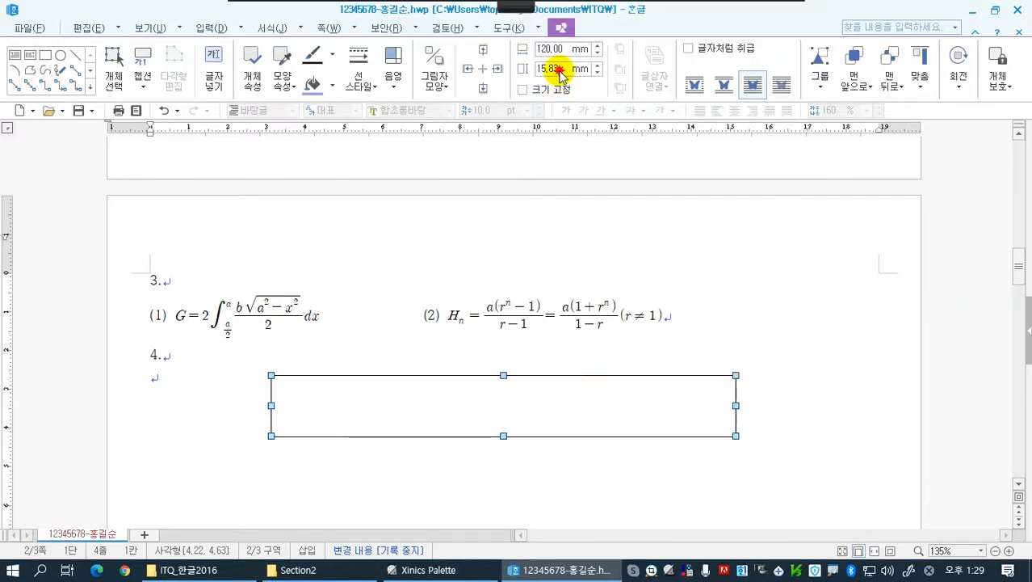
left_click(560, 69)
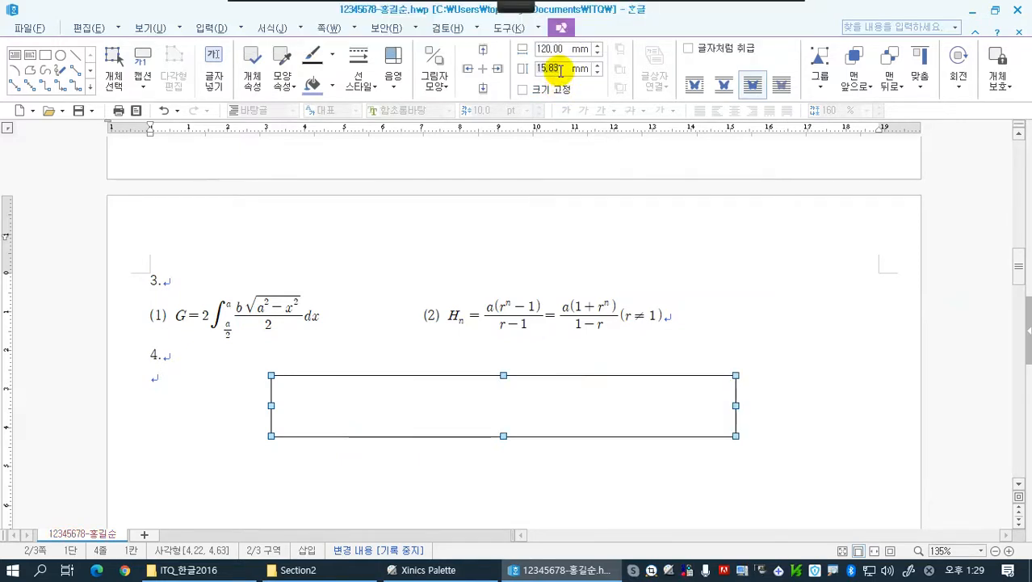
type("145")
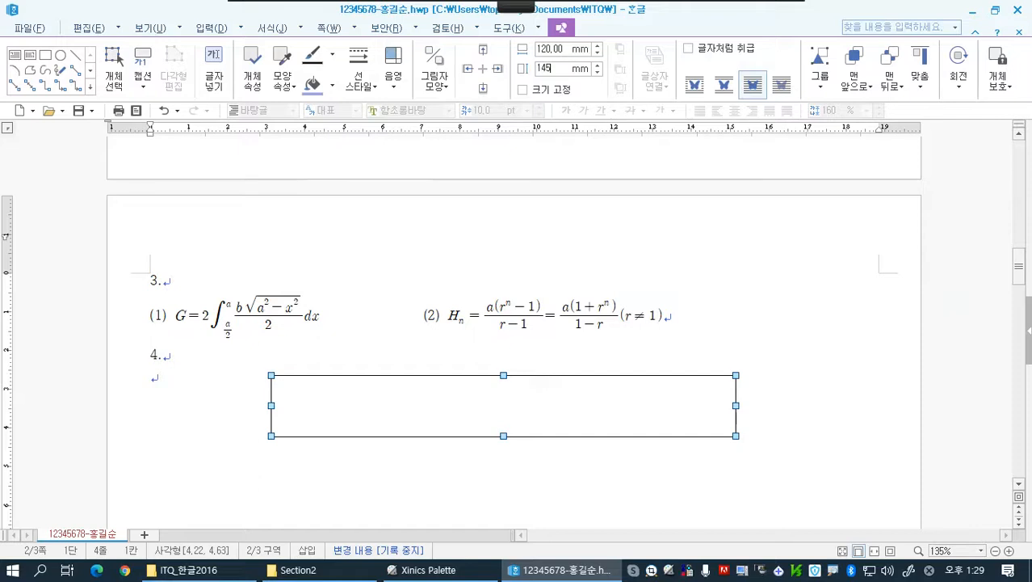
key("Return")
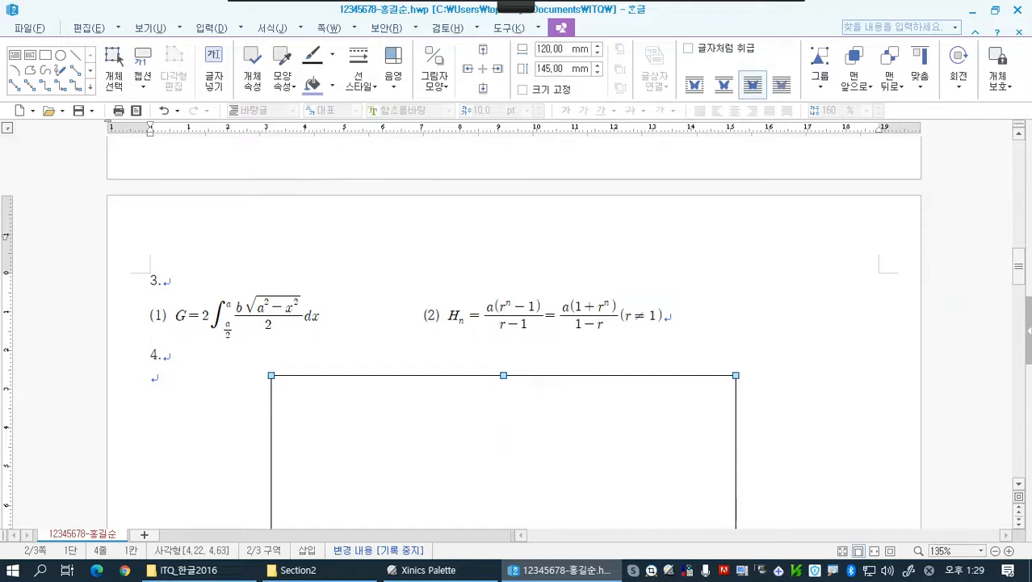
left_click(523, 90)
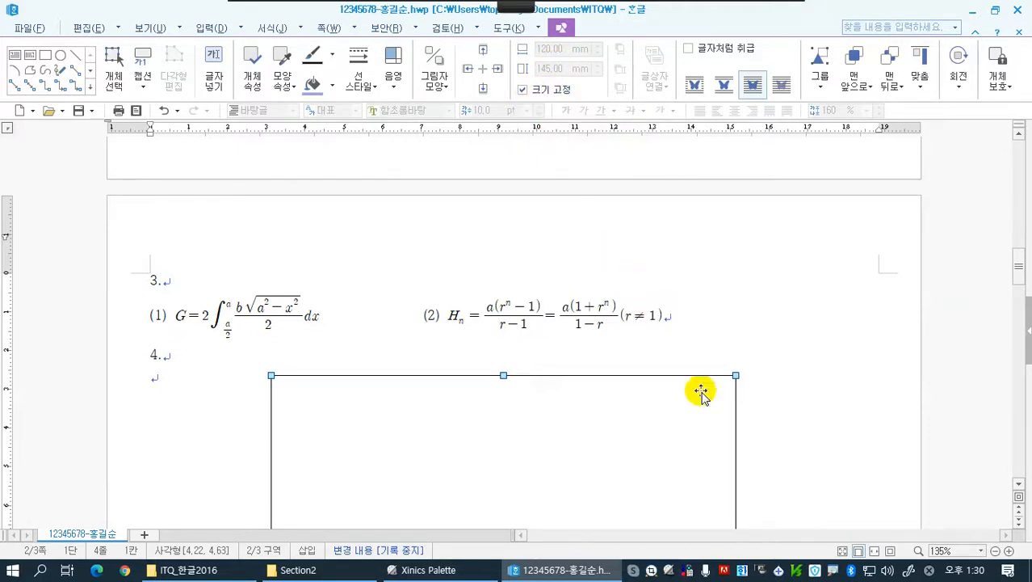
Move the large rectangle slightly to the right and a little further down below item 4
left_click(758, 385)
left_click(630, 402)
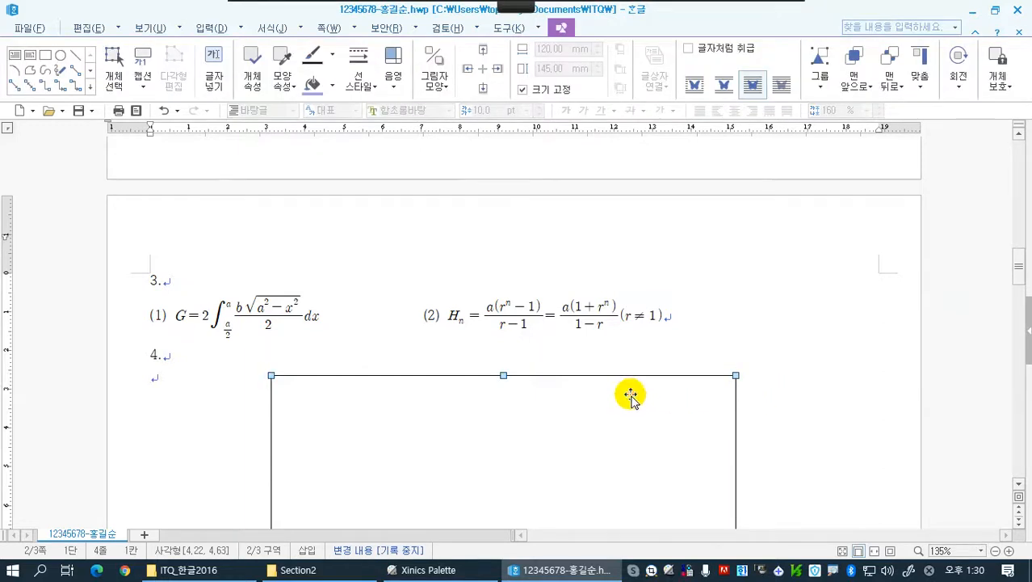
left_click_drag(630, 401, 639, 402)
scroll(777, 399, "down", 5)
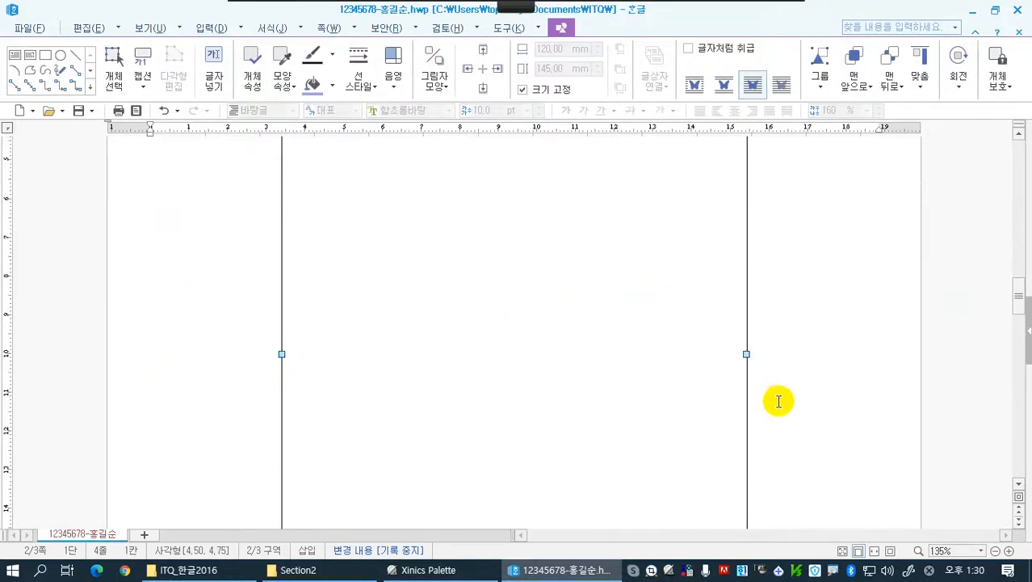
scroll(777, 399, "up", 3)
scroll(777, 399, "down", 1)
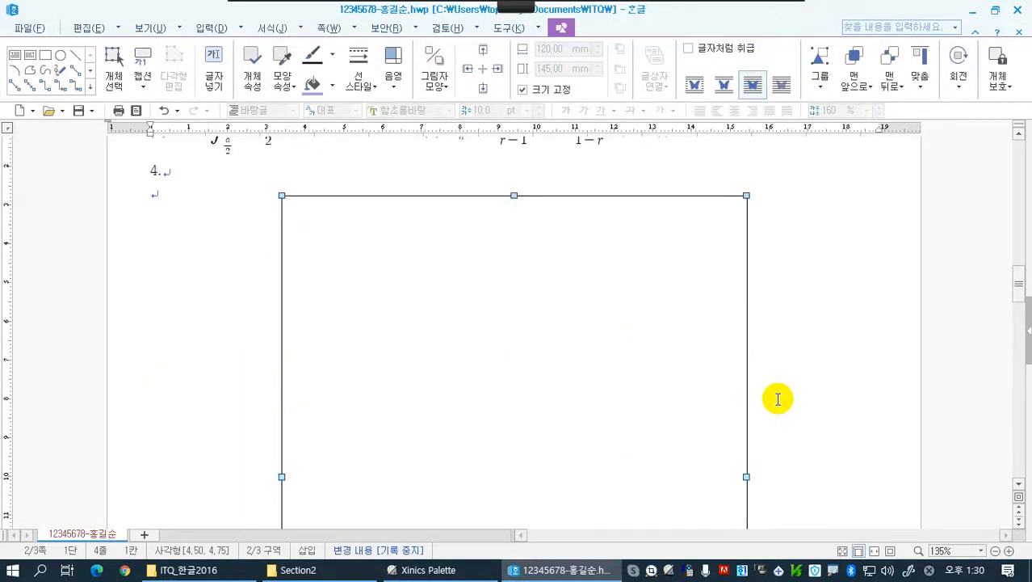
left_click(596, 323)
left_click_drag(595, 323, 596, 333)
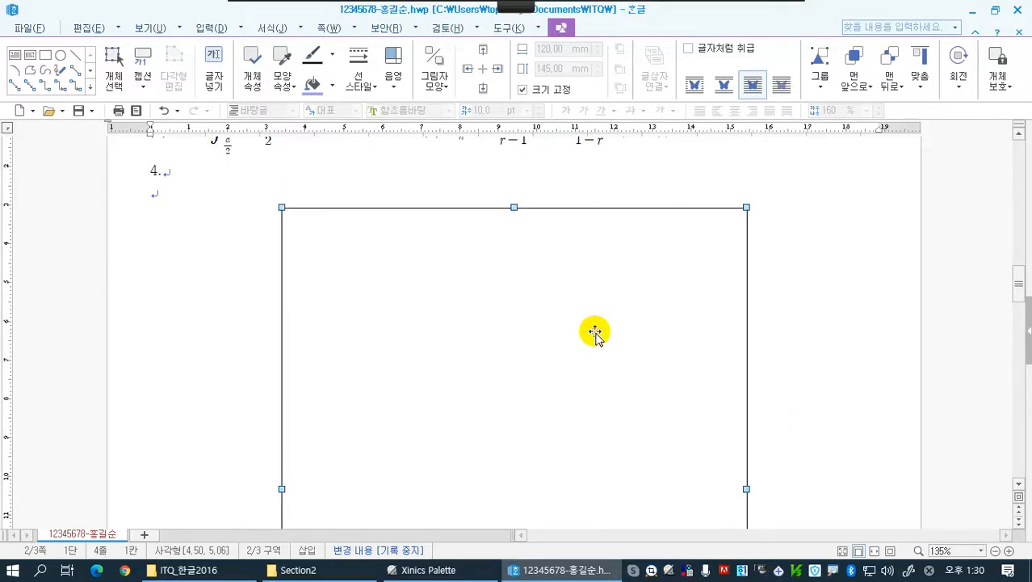
left_click(595, 334)
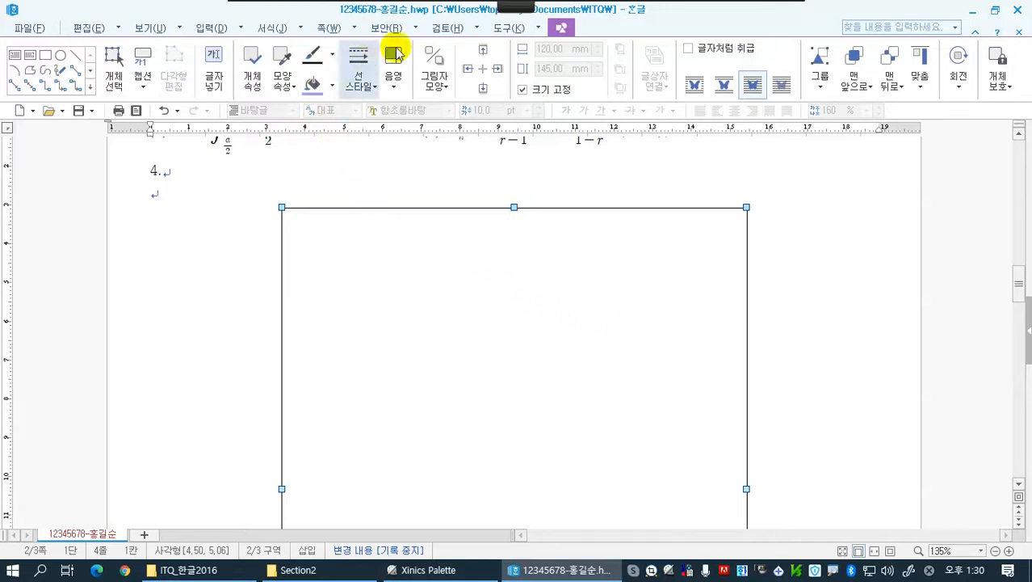
Fill the rectangle with green (초록, RGB 0,128,0) 60% lighter
left_click(332, 84)
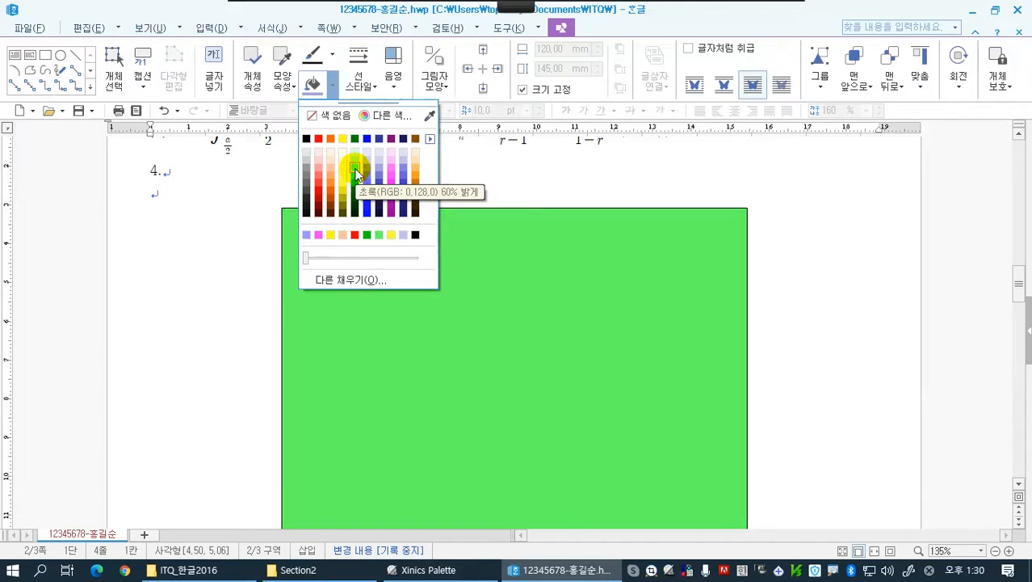
left_click(355, 168)
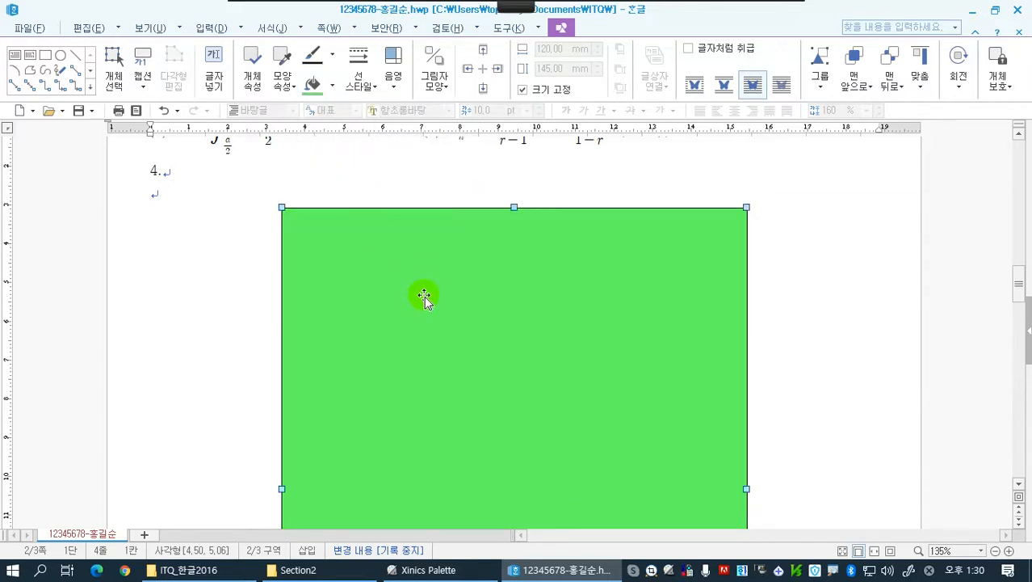
left_click(408, 192)
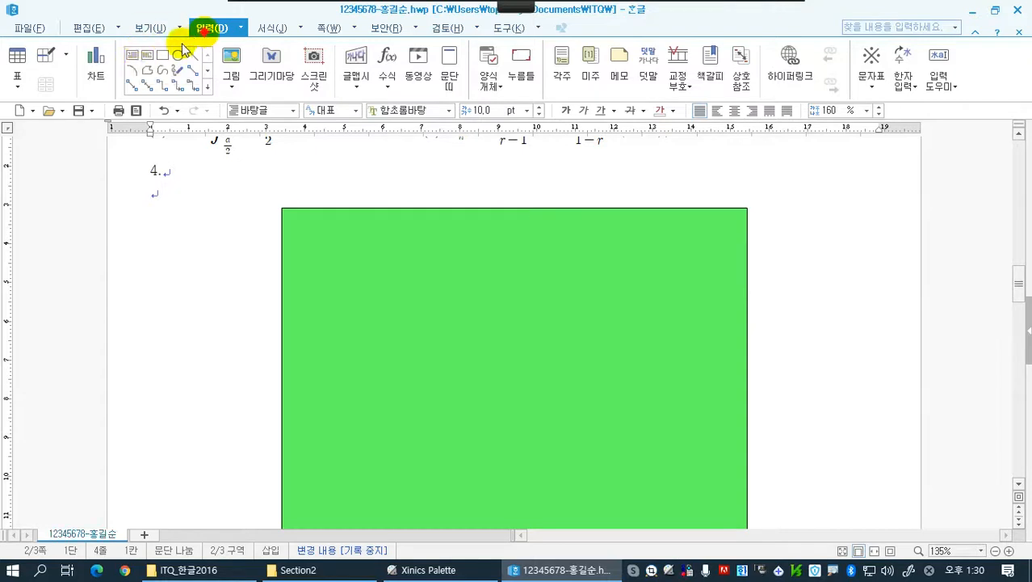
Draw a text box about 108 mm by 11 mm across the green rectangle's upper edge and enter "평화와 번영의 한반도"
left_click(131, 61)
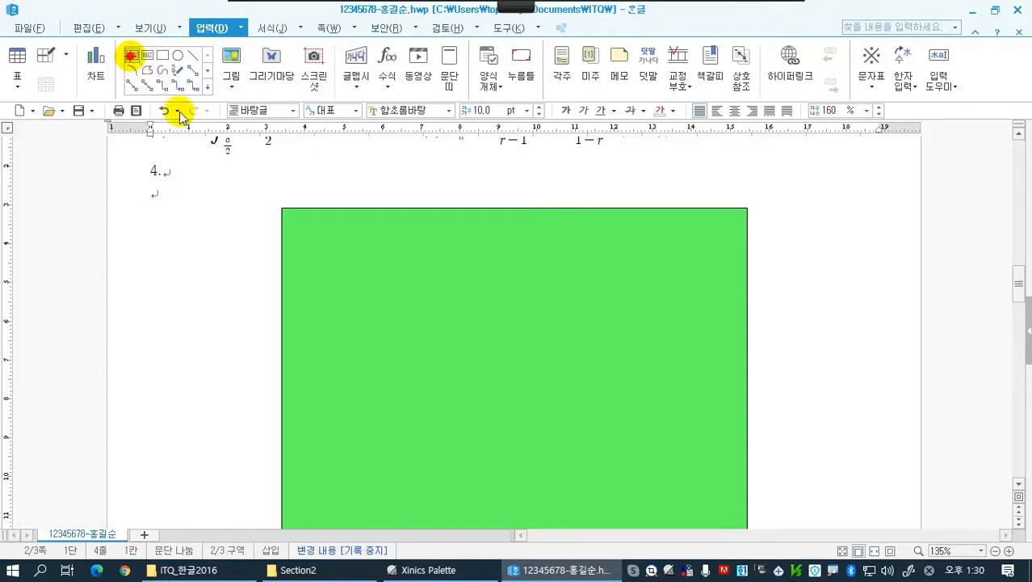
left_click_drag(302, 187, 721, 226)
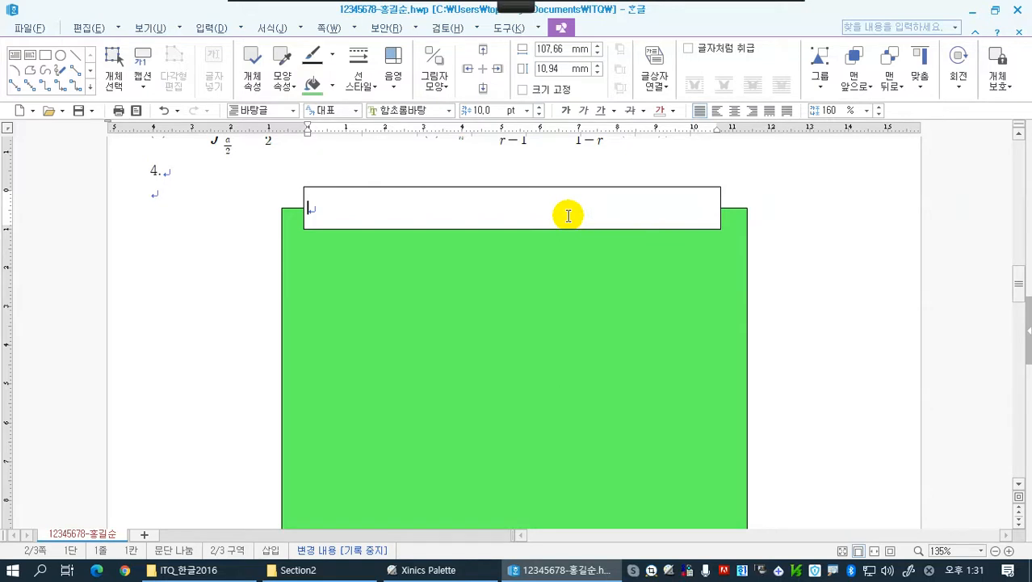
type("퍼화와 베")
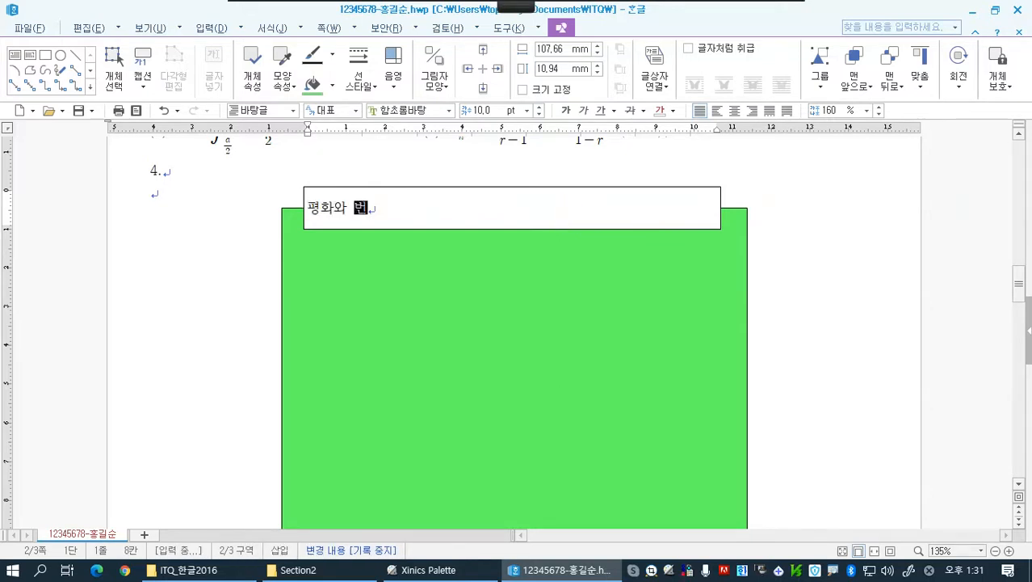
type("영의 한ㅂ")
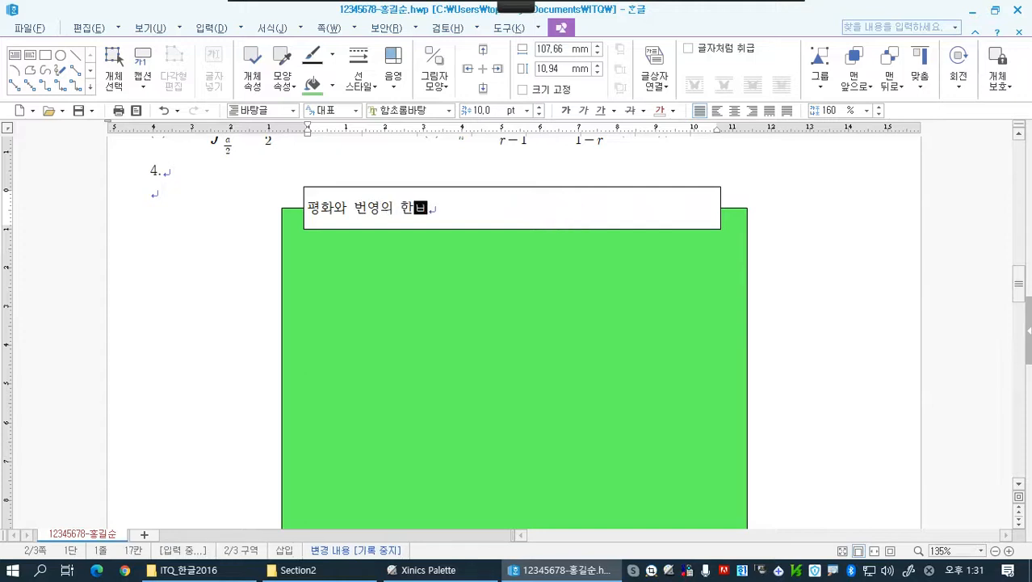
type("반도")
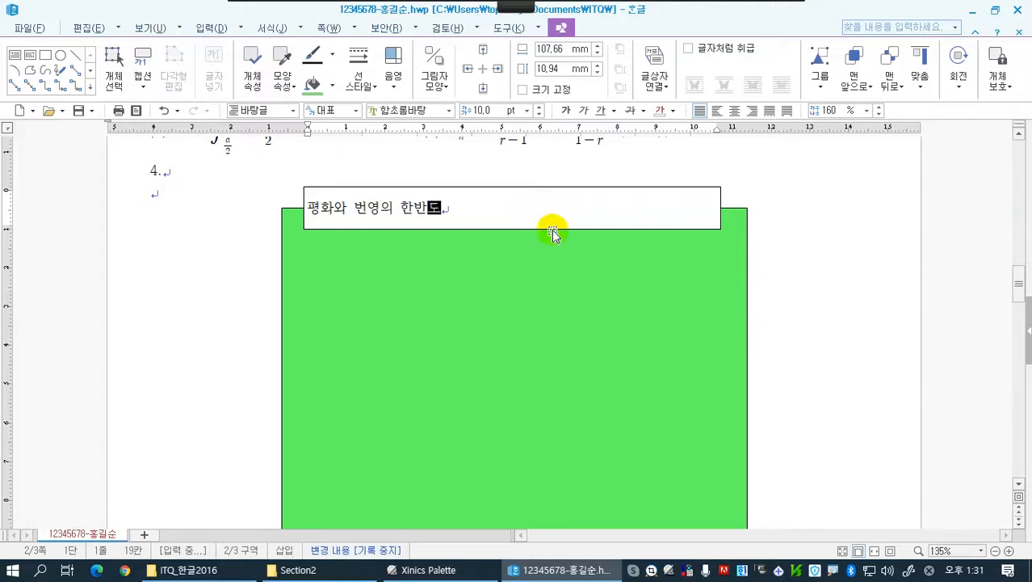
Change the font of the whole title text in the text box to 궁서
key("shift+Left")
key("shift+Left")
key("shift+Left")
key("shift+Left")
key("shift+Left")
key("shift+Left")
key("shift+Left")
key("shift+Left")
key("shift+Left")
key("shift+Left")
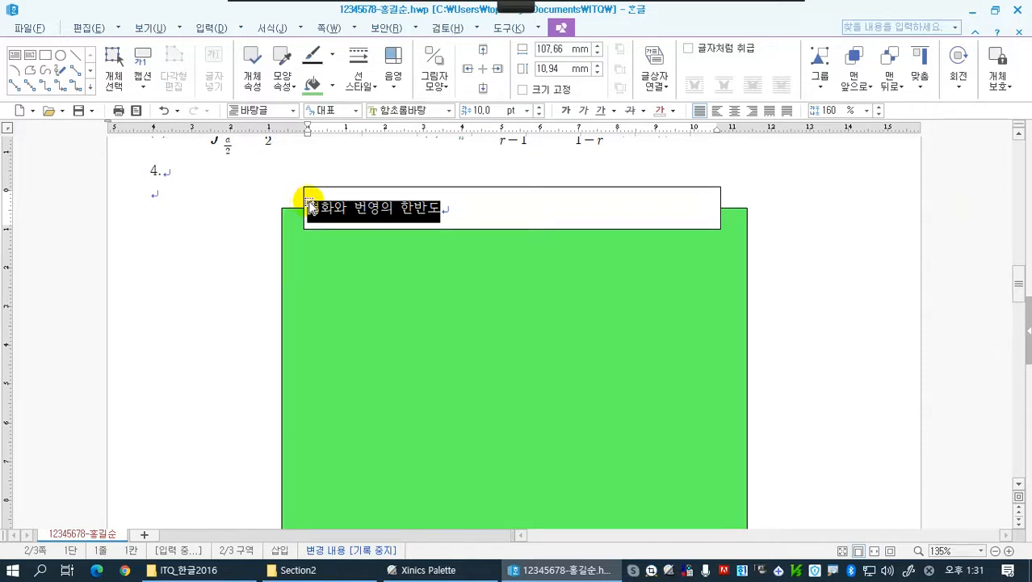
left_click(449, 111)
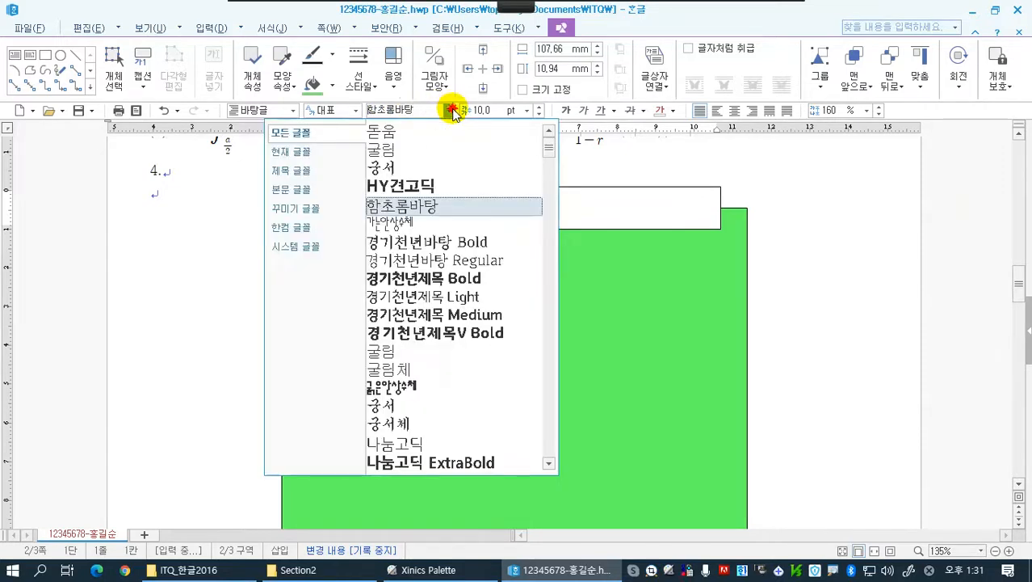
left_click(415, 170)
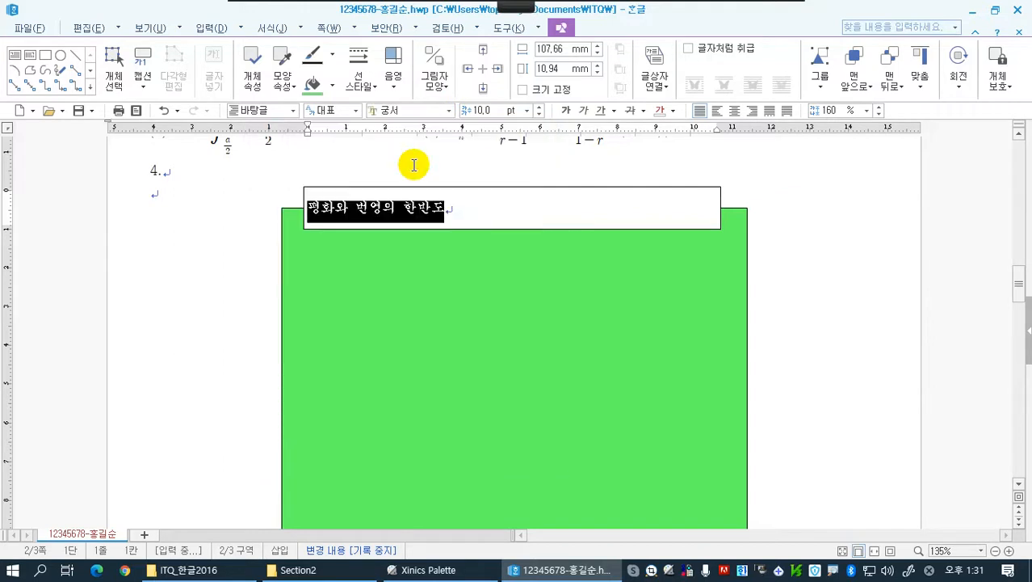
Enlarge the title text to 24 pt and center it in the text box
left_click(538, 106)
left_click(538, 105)
left_click(538, 106)
left_click(539, 107)
left_click(539, 106)
left_click(539, 107)
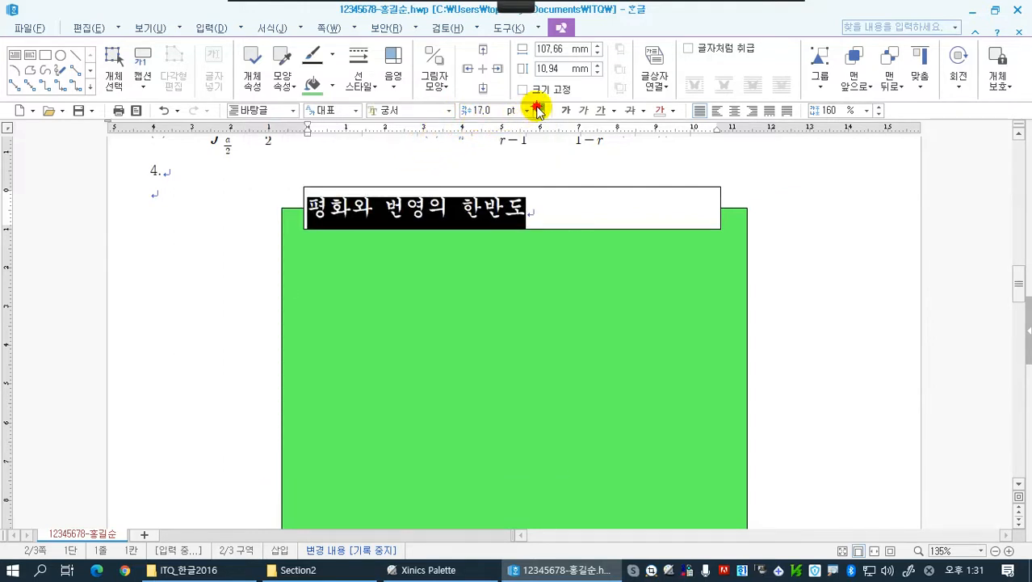
left_click(539, 107)
left_click(539, 106)
left_click(539, 107)
left_click(539, 107)
left_click(538, 107)
left_click(539, 106)
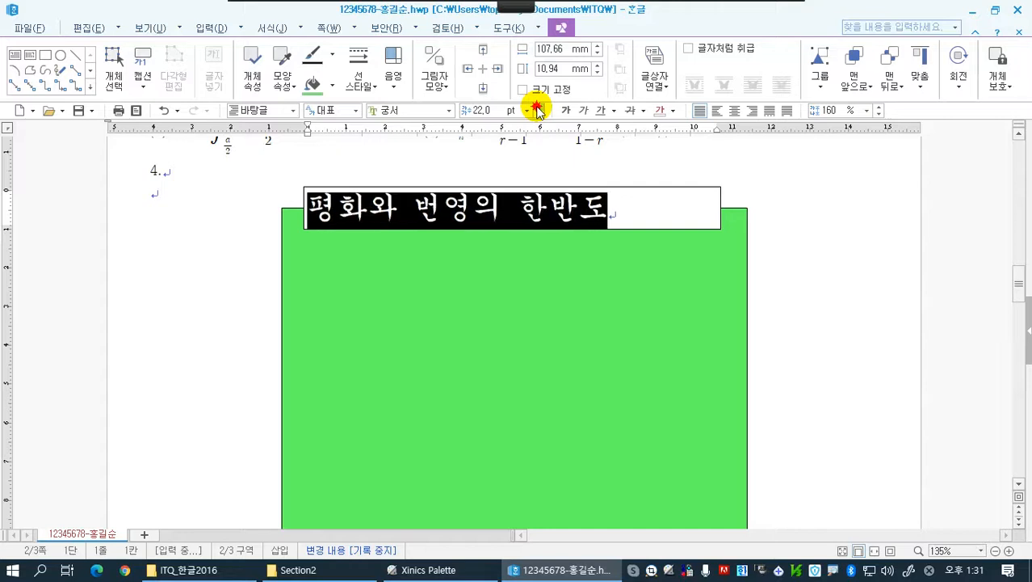
left_click(538, 107)
left_click(539, 106)
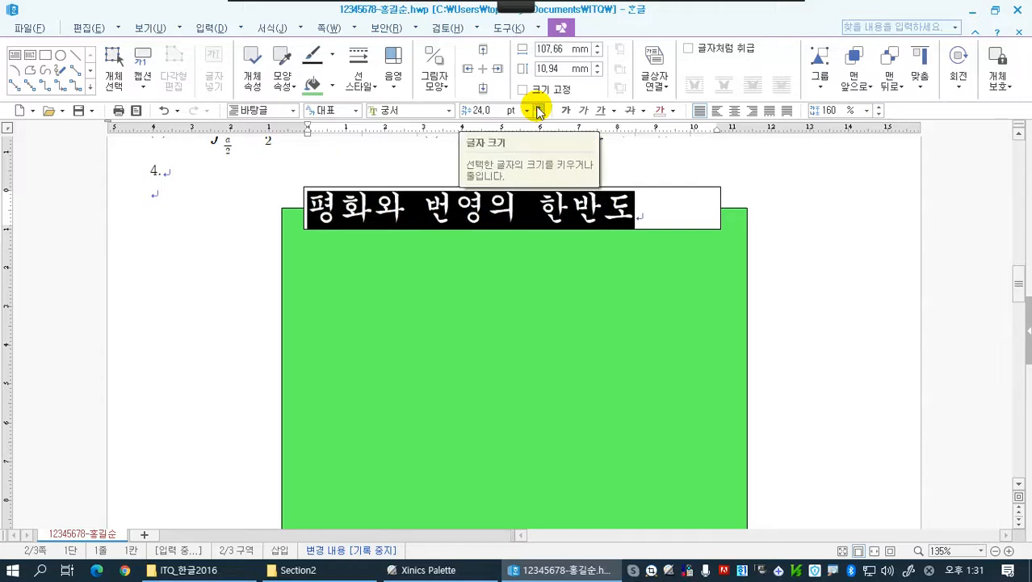
left_click(734, 112)
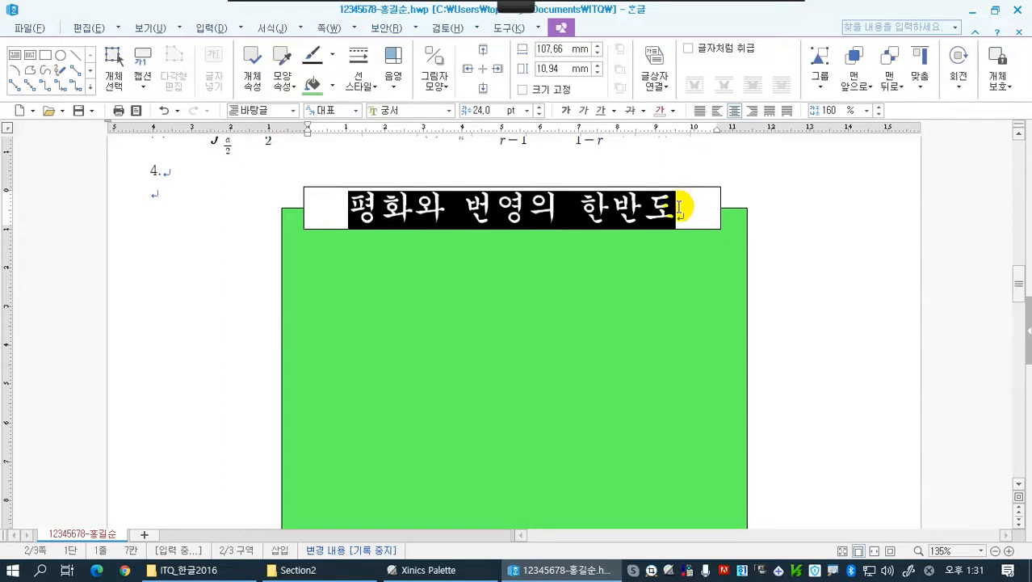
Set the title text's font color to white (하양, RGB 255,255,255)
left_click(672, 110)
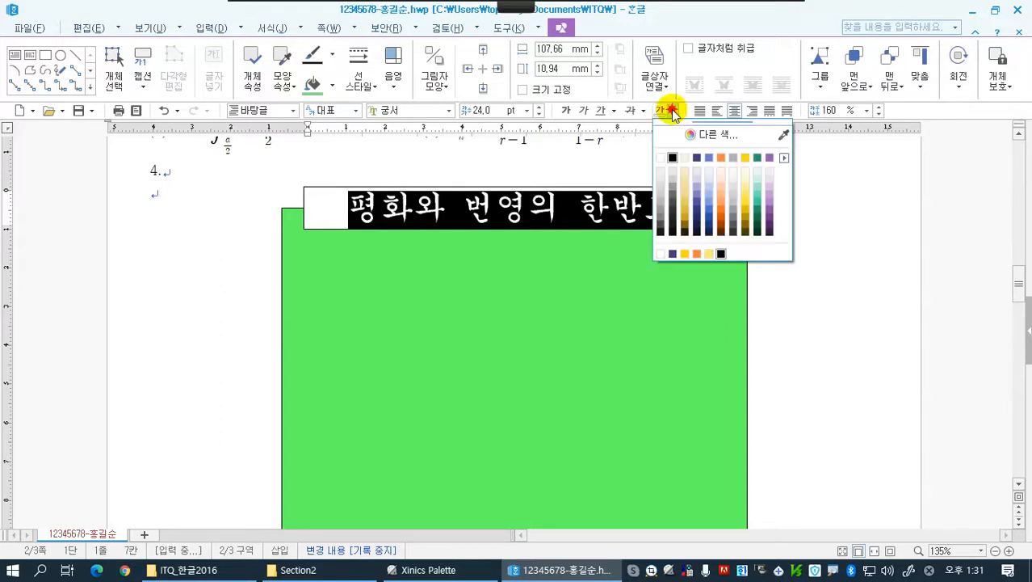
left_click(661, 159)
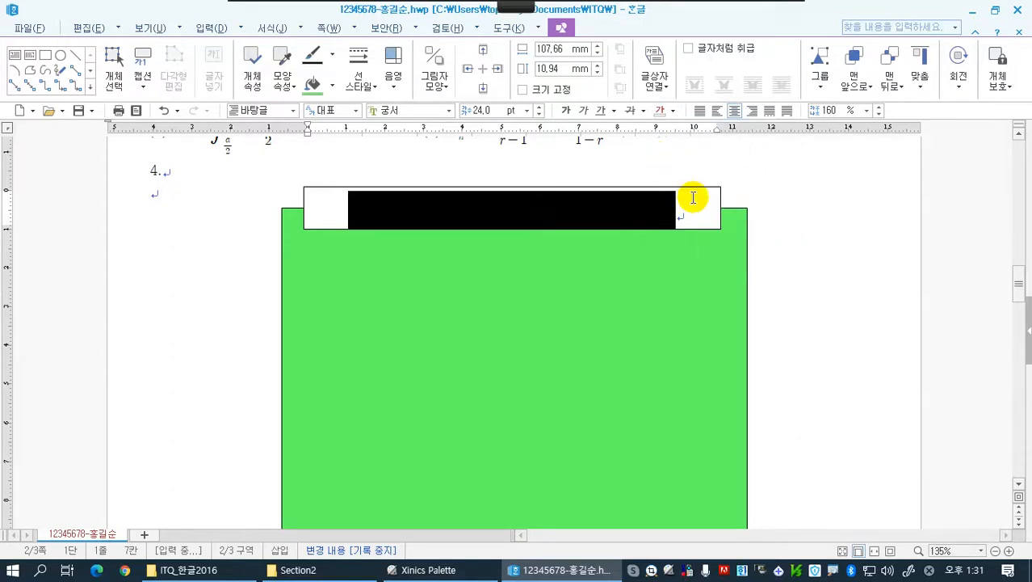
left_click(699, 198)
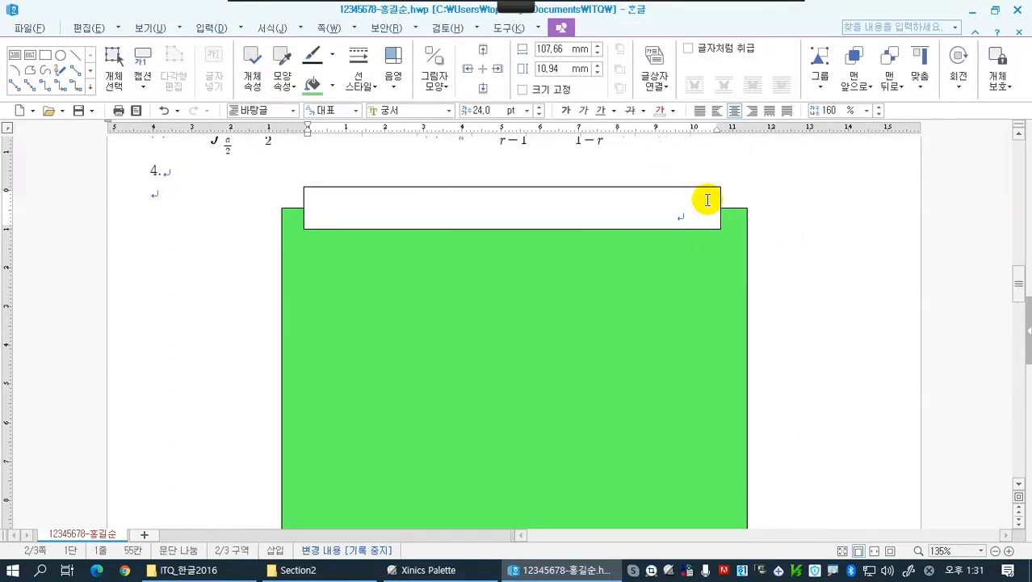
left_click_drag(687, 205, 376, 208)
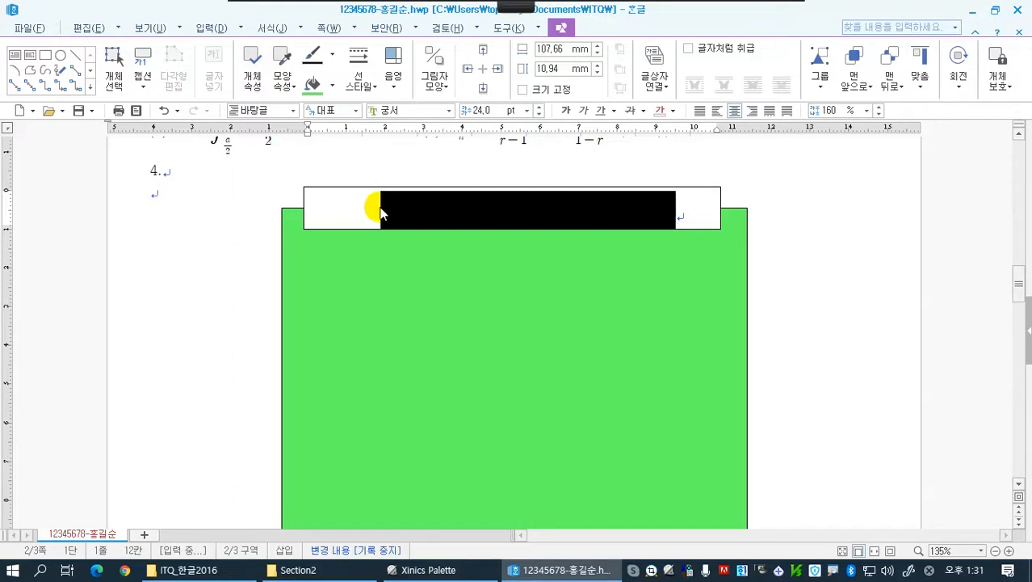
Set the title text box's size to 110 mm wide by 15 mm high and lock its size (크기 고정)
left_click(426, 171)
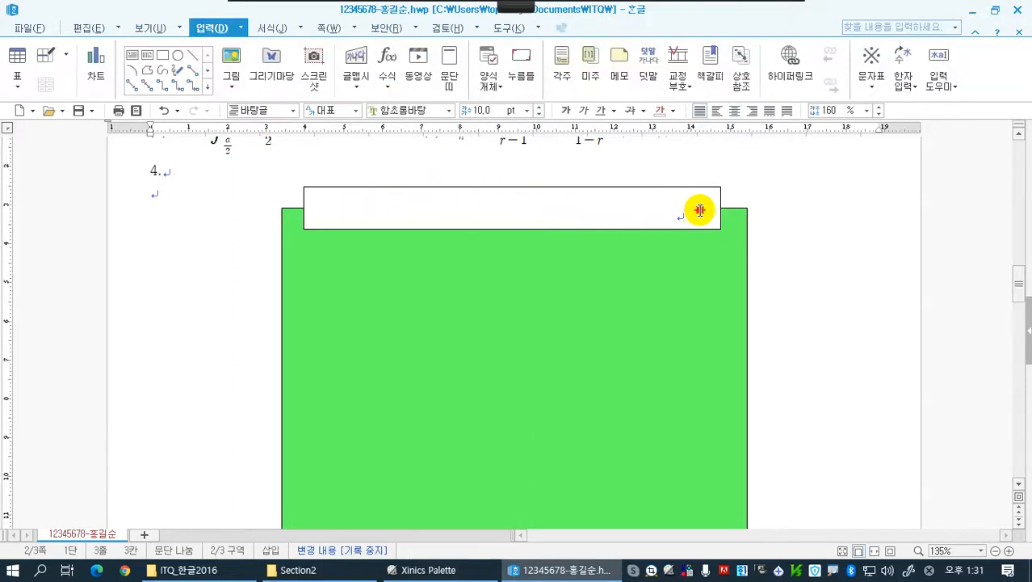
left_click(698, 208)
left_click(699, 193)
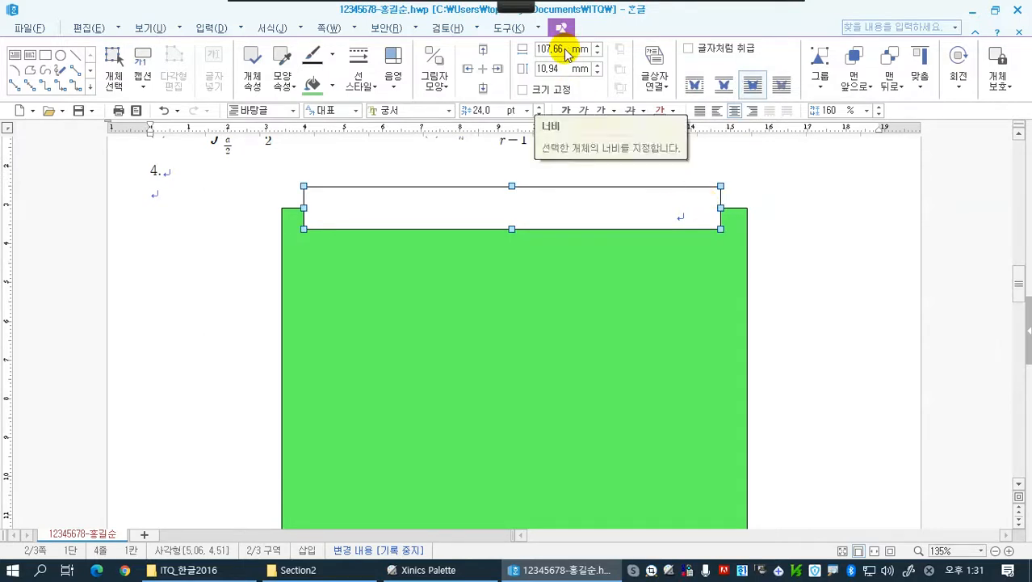
left_click(599, 46)
left_click(599, 46)
left_click(598, 46)
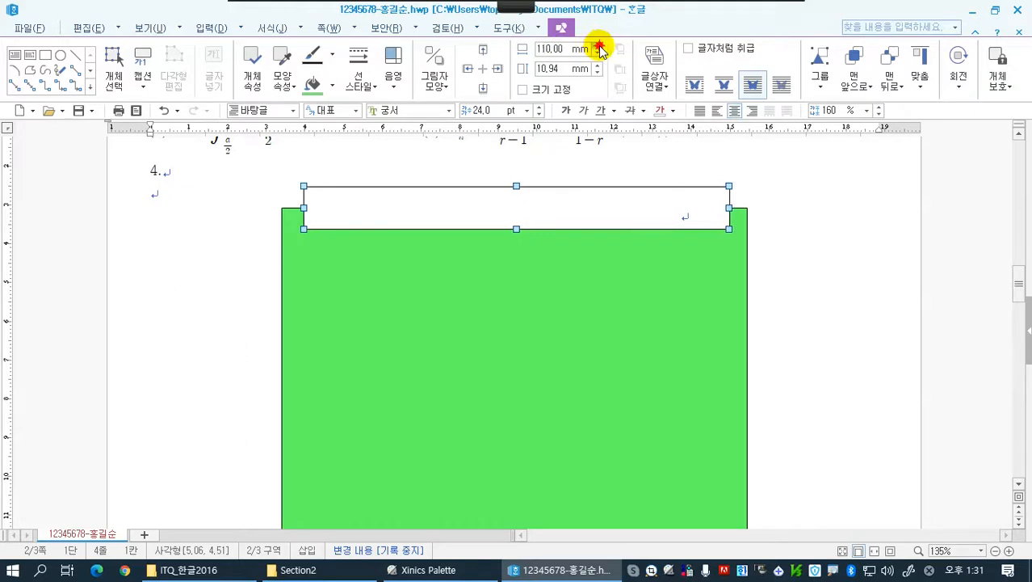
left_click(599, 46)
left_click(599, 46)
left_click(598, 54)
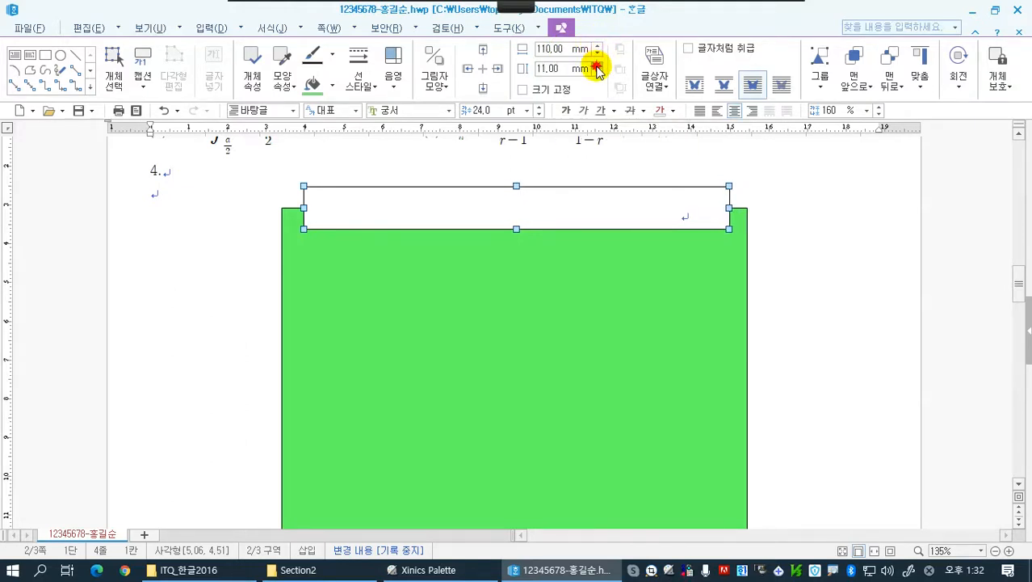
left_click(597, 65)
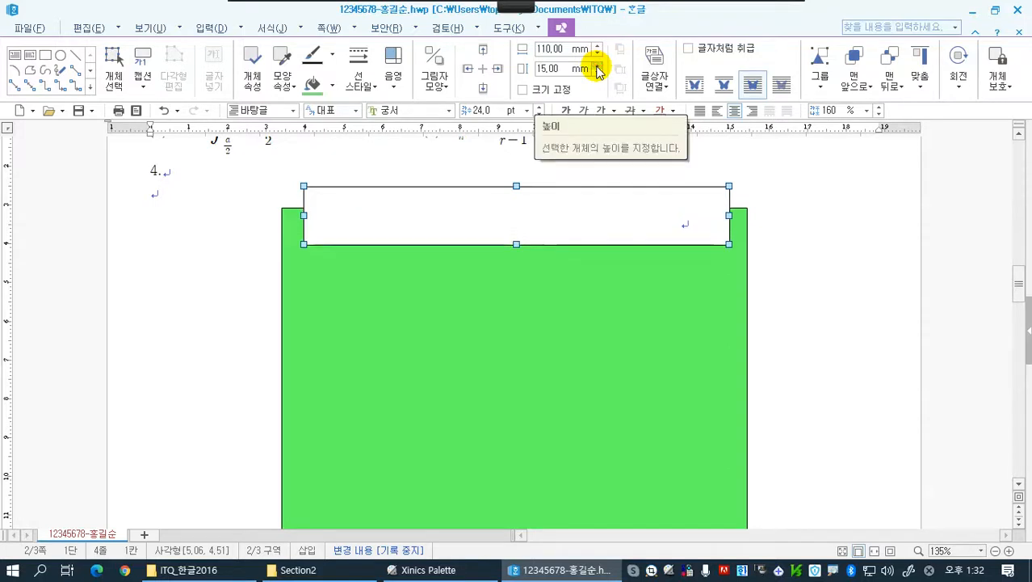
left_click(524, 89)
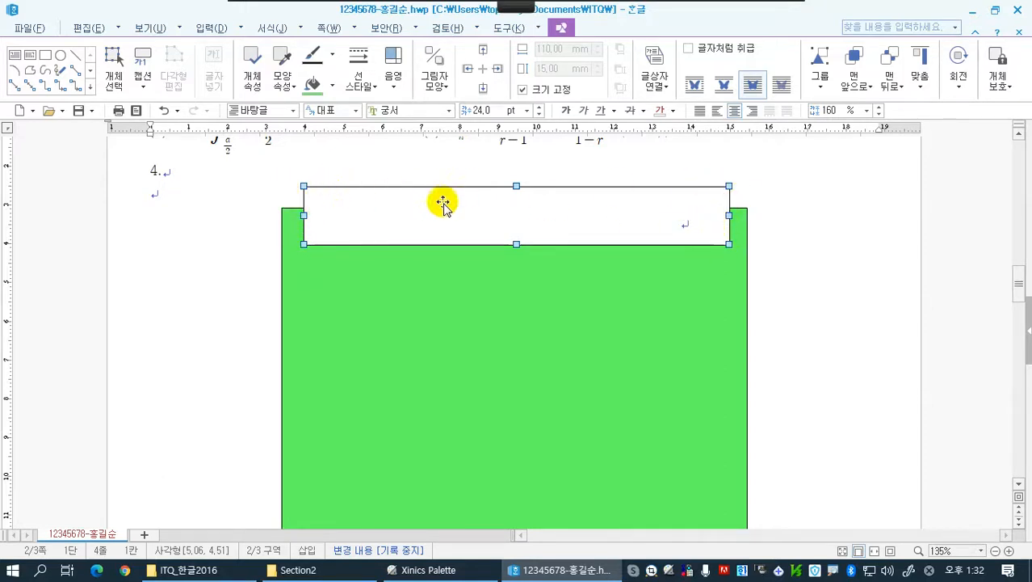
Change the title text box's corner curvature to half-round (반원) in its object properties
left_click(257, 83)
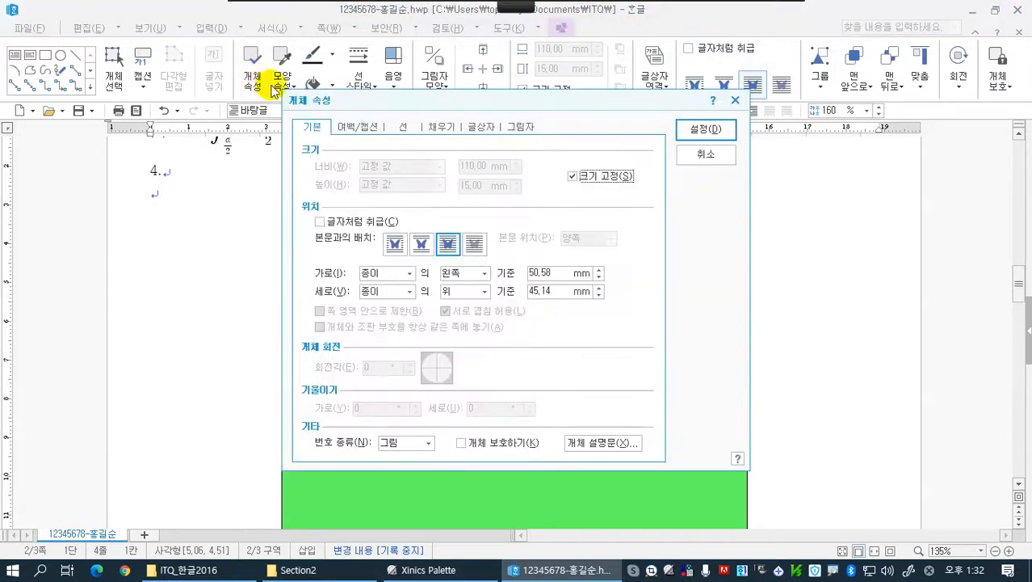
left_click_drag(357, 97, 601, 110)
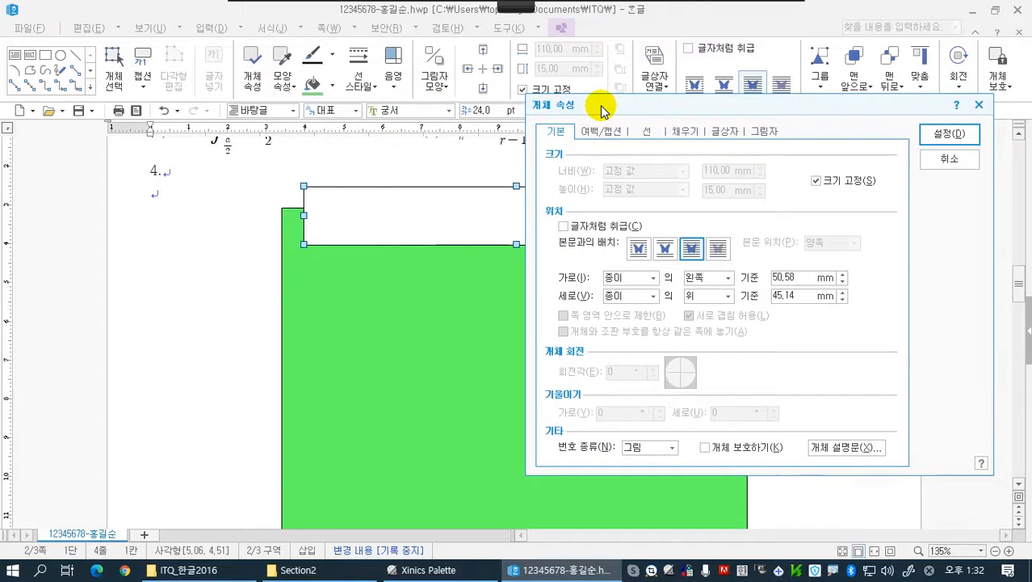
left_click(654, 132)
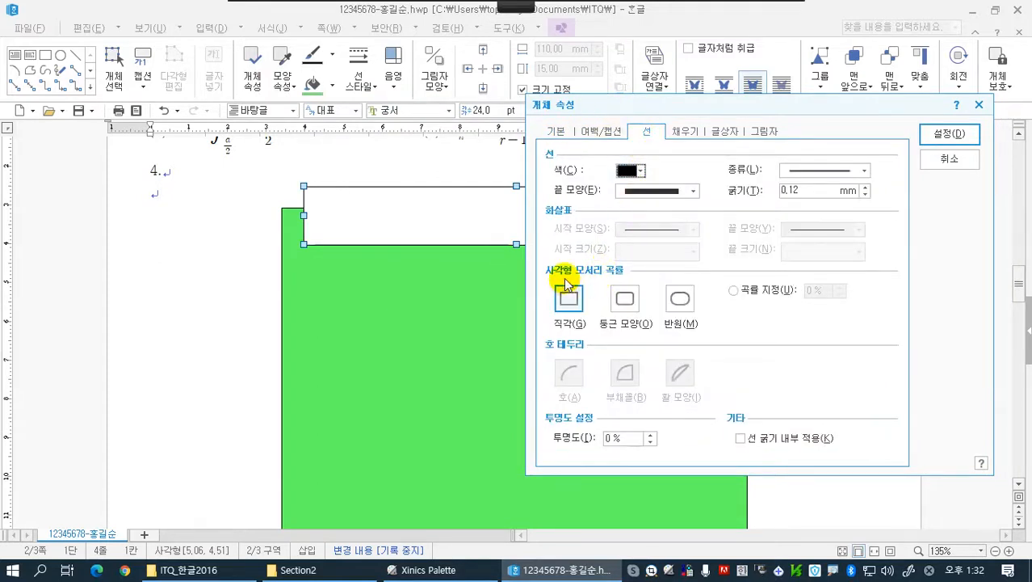
left_click(680, 299)
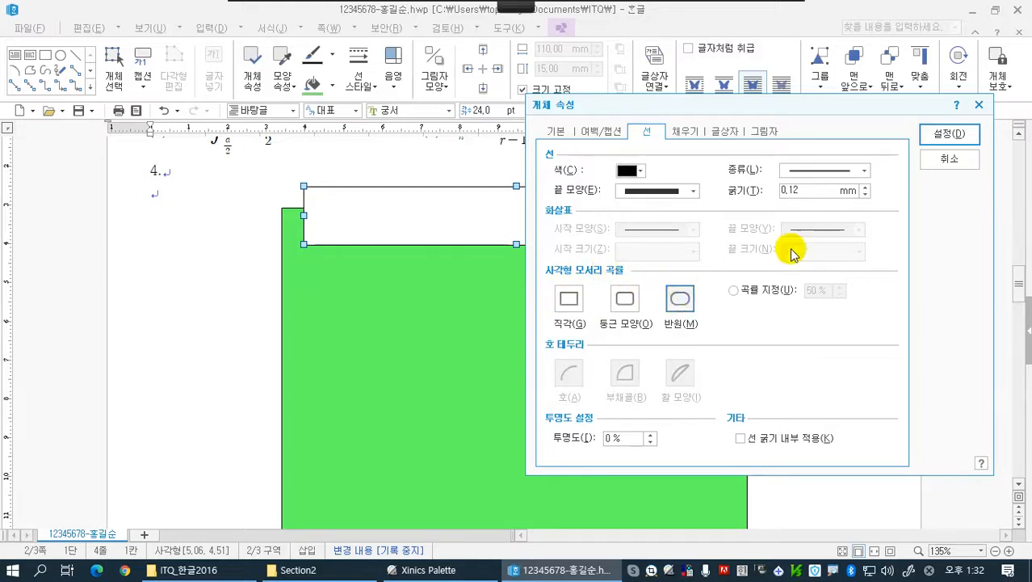
left_click(934, 137)
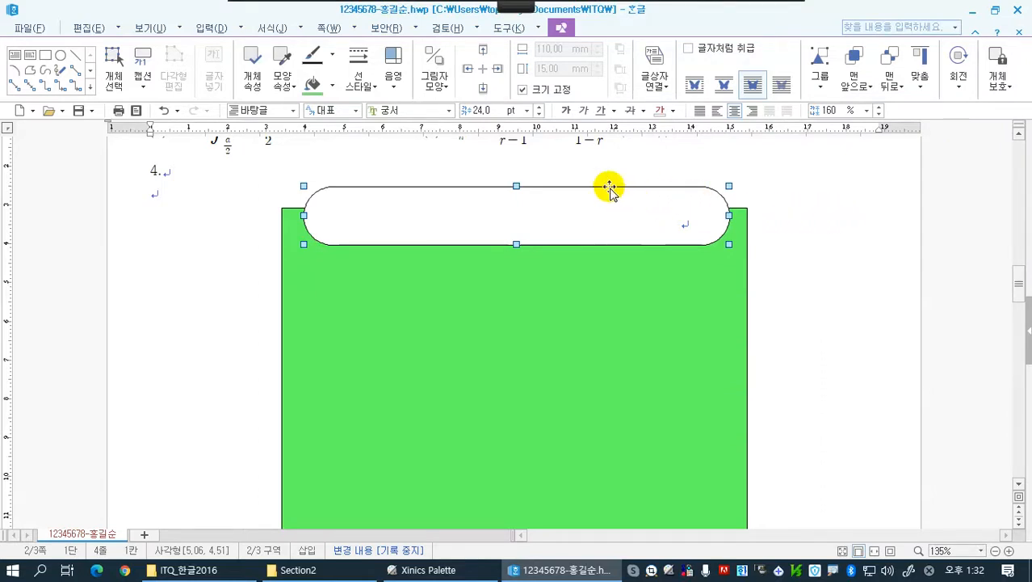
Fill the title text box with red
left_click(332, 89)
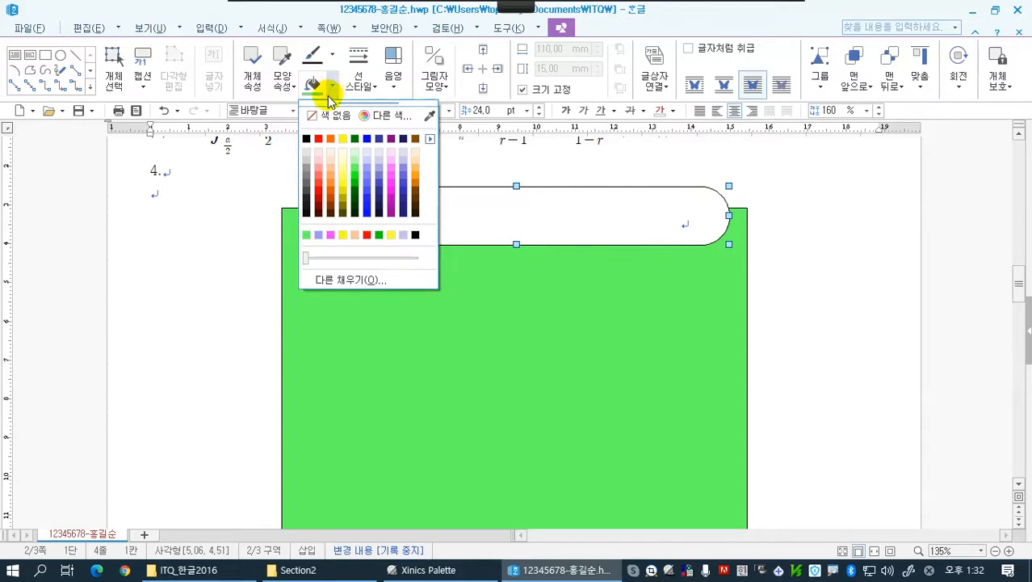
left_click(318, 139)
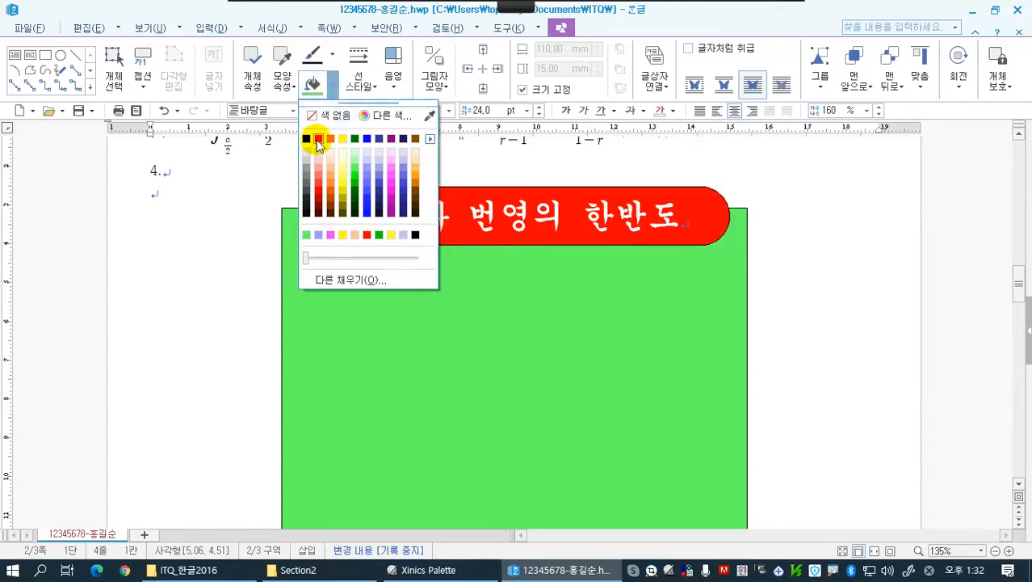
left_click(317, 139)
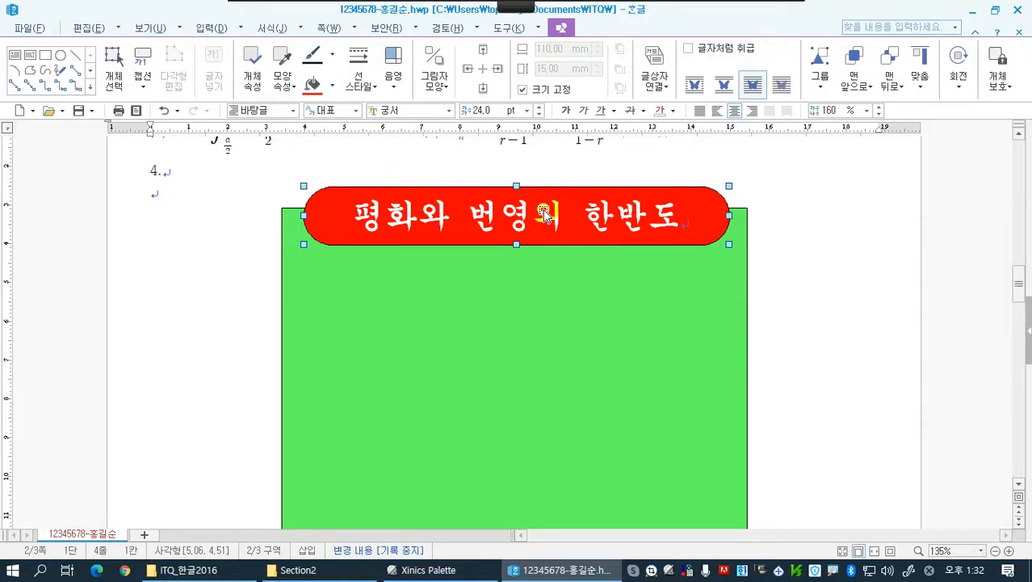
Nudge the red title box upward so it straddles the green rectangle's upper edge, and deselect it
key("Up")
key("Up")
key("Up")
key("Up")
key("Up")
key("Up")
key("Up")
key("Up")
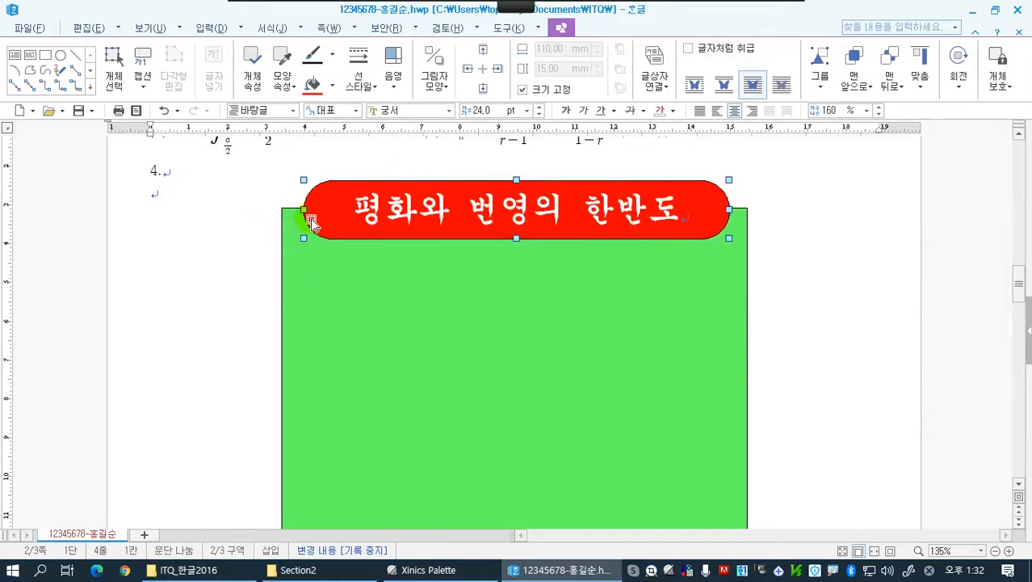
key("Up")
key("Up")
key("Up")
key("Up")
key("Up")
key("Up")
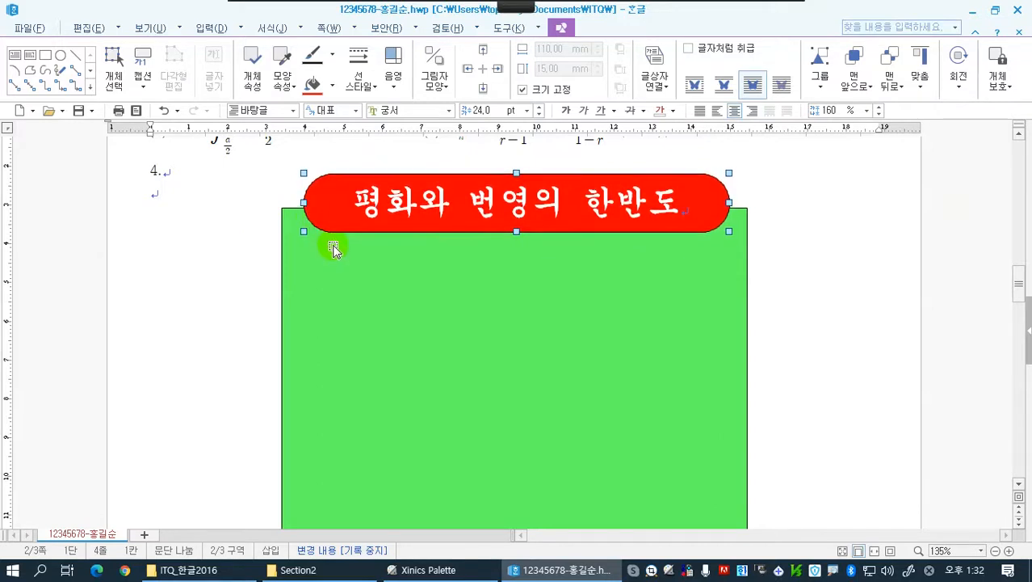
key("Up")
key("Up")
key("Up")
key("Up")
key("Up")
key("Up")
key("Up")
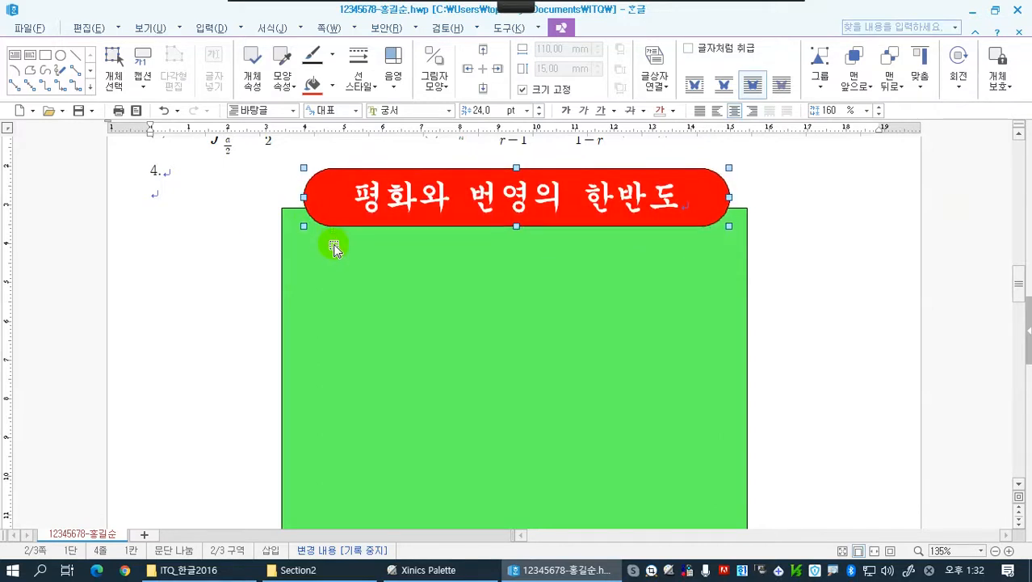
key("Up")
key("Down")
key("Up")
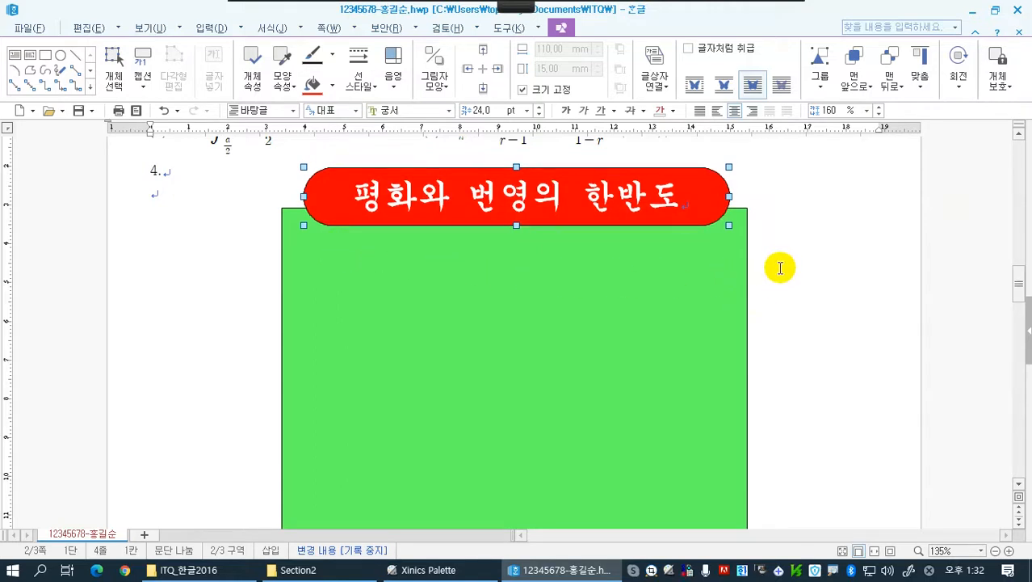
key("Escape")
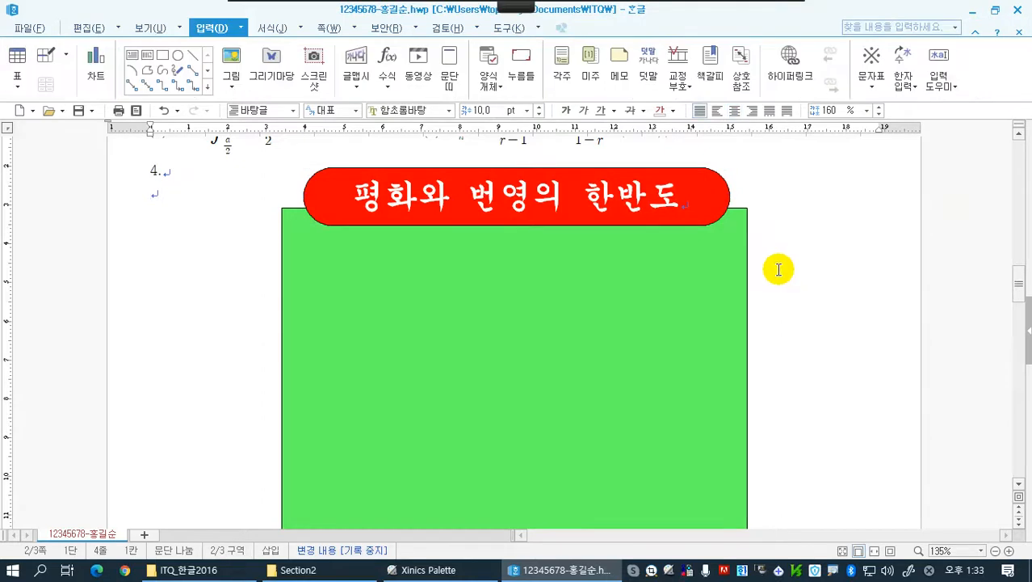
Draw a rectangle about 37 mm by 22 mm inside the green rectangle, below the left part of the title box
scroll(794, 279, "down", 1)
scroll(794, 279, "up", 1)
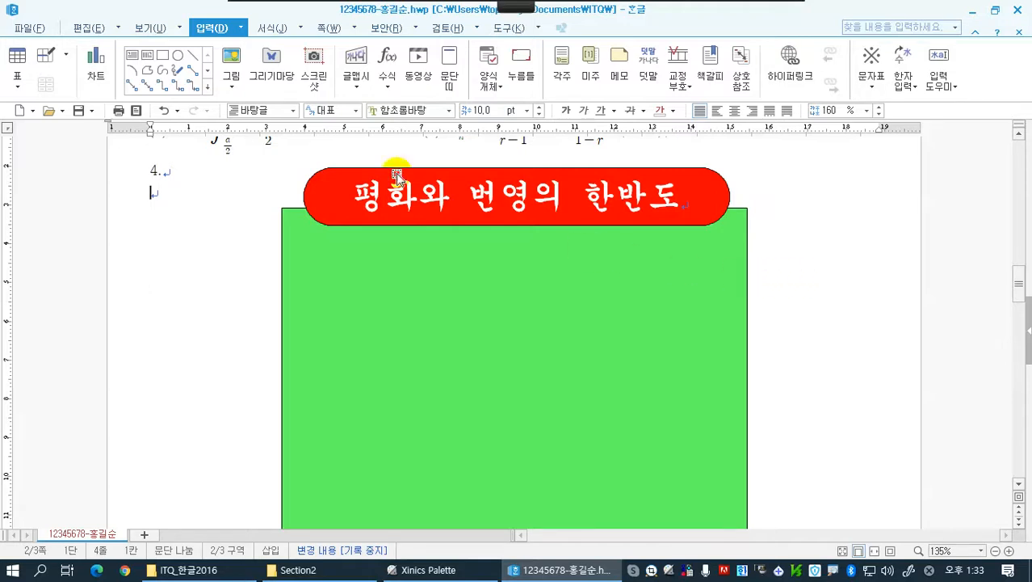
left_click(163, 56)
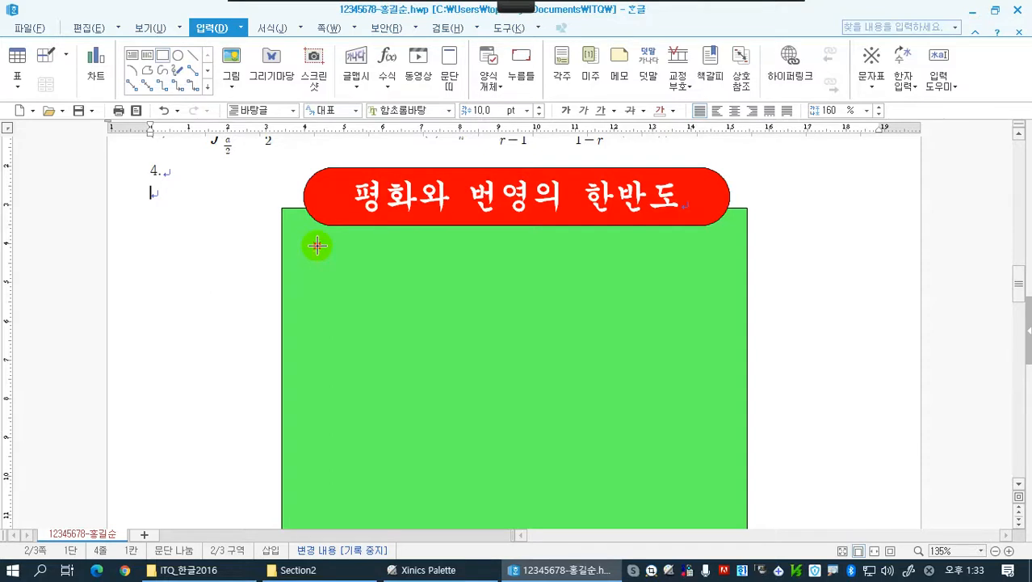
left_click_drag(318, 245, 459, 330)
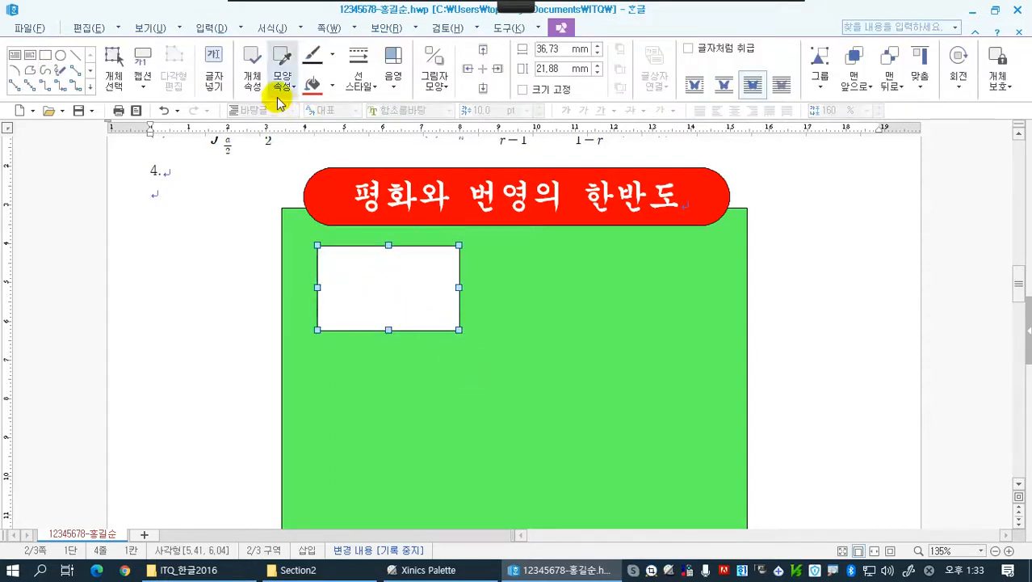
Give the new rectangle rounded corners (둥근 모양) and a yellow face color
left_click(253, 81)
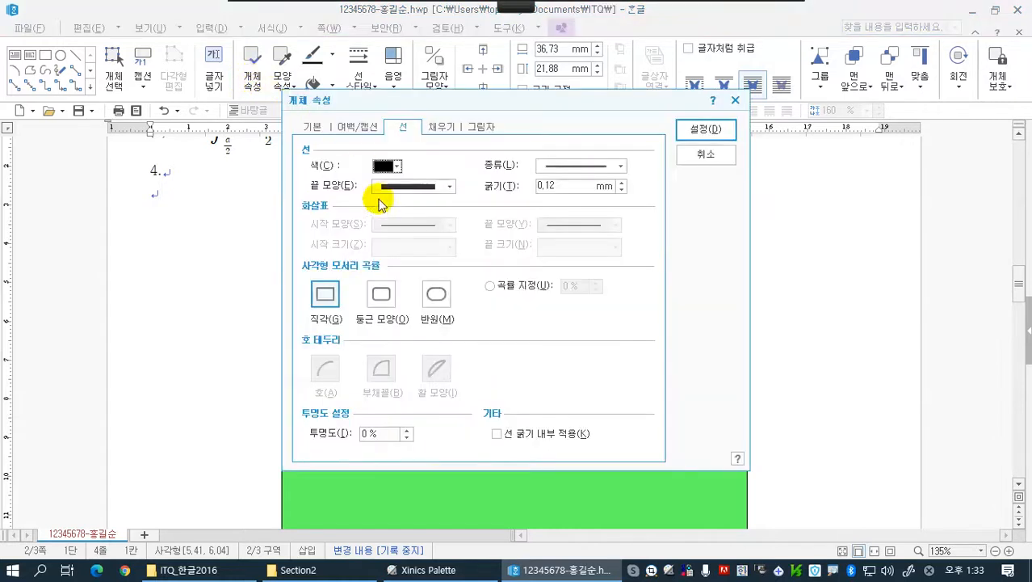
left_click(391, 306)
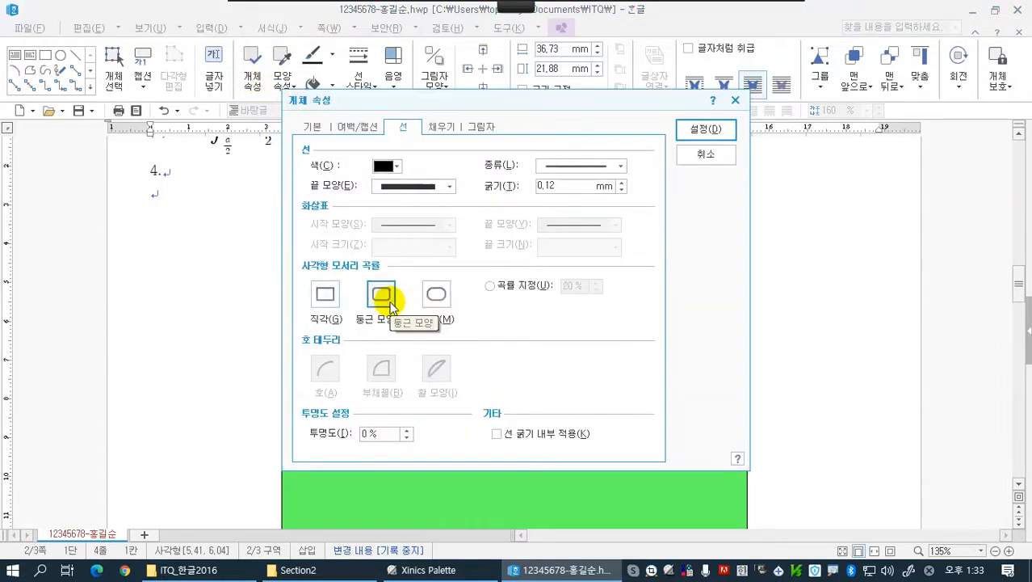
left_click_drag(465, 101, 626, 103)
left_click(603, 130)
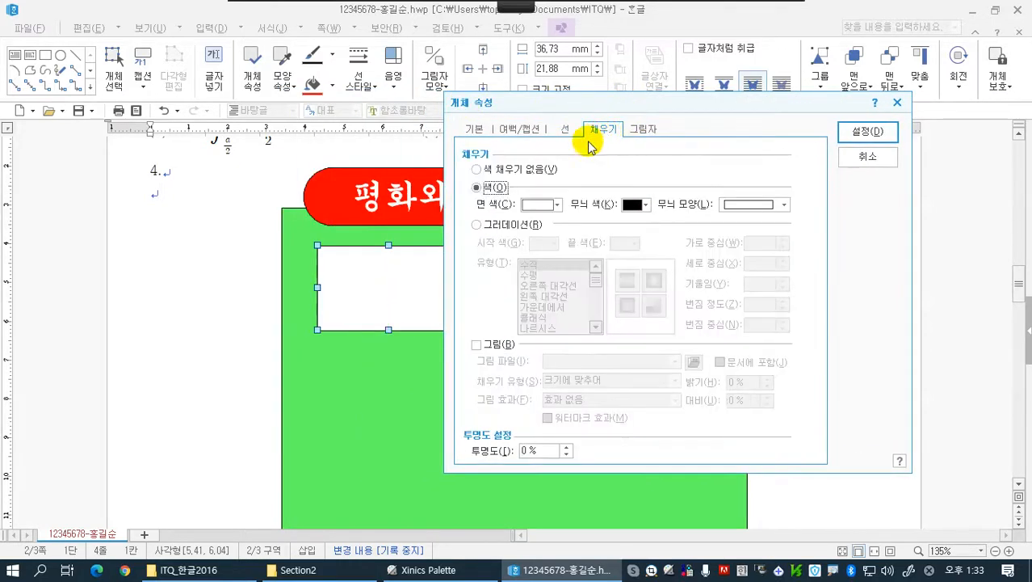
left_click(556, 204)
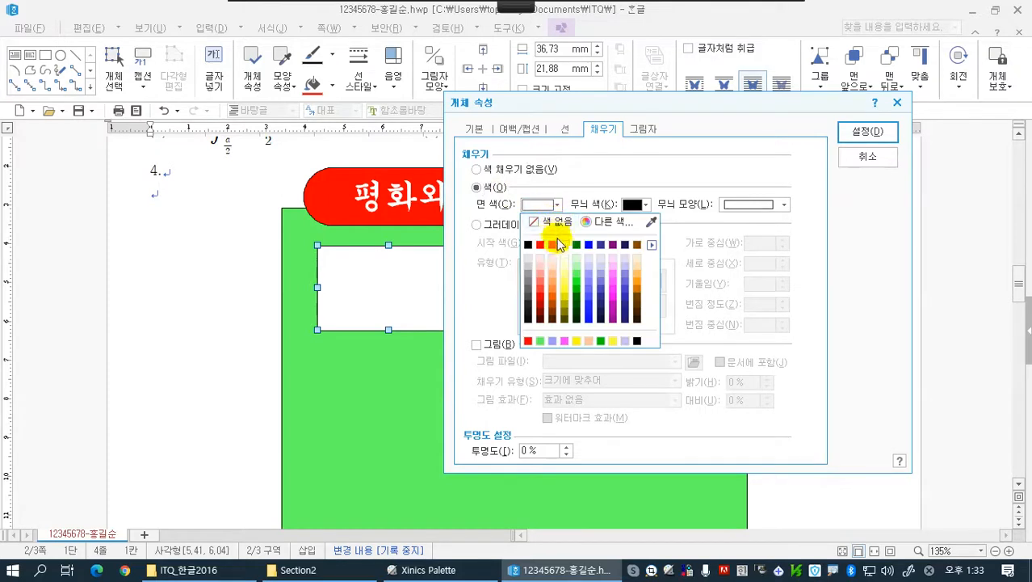
left_click(564, 246)
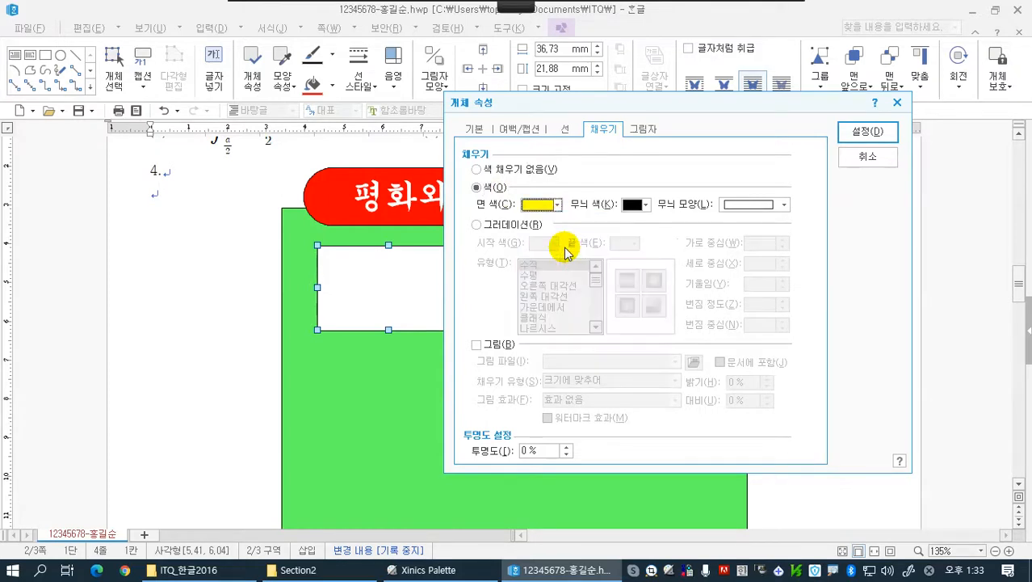
left_click(862, 133)
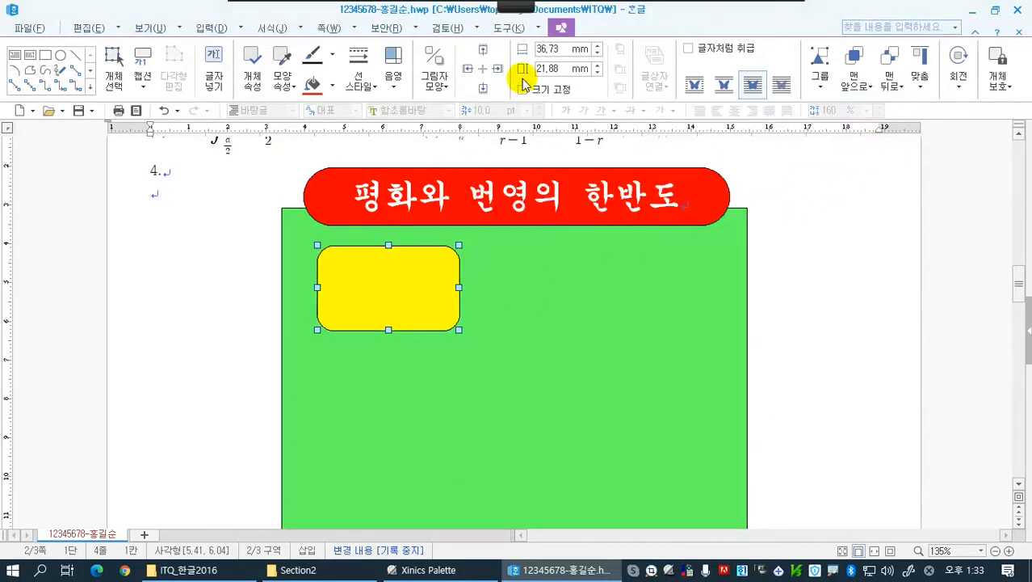
Resize the yellow rounded rectangle to 50 × 50 mm with its size locked, and shift it slightly toward the green rectangle's left edge
left_click(561, 50)
left_click(598, 46)
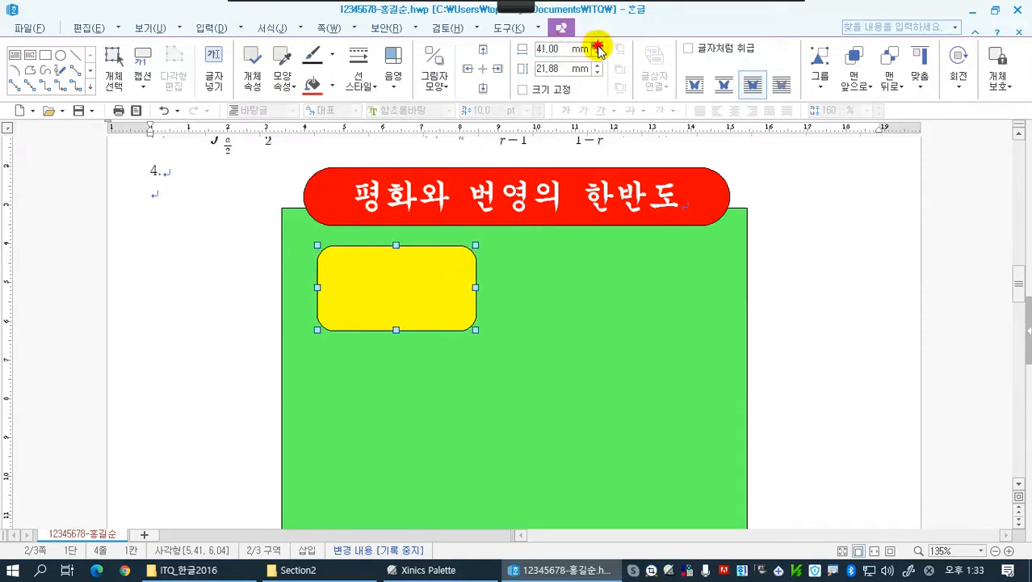
left_click(598, 46)
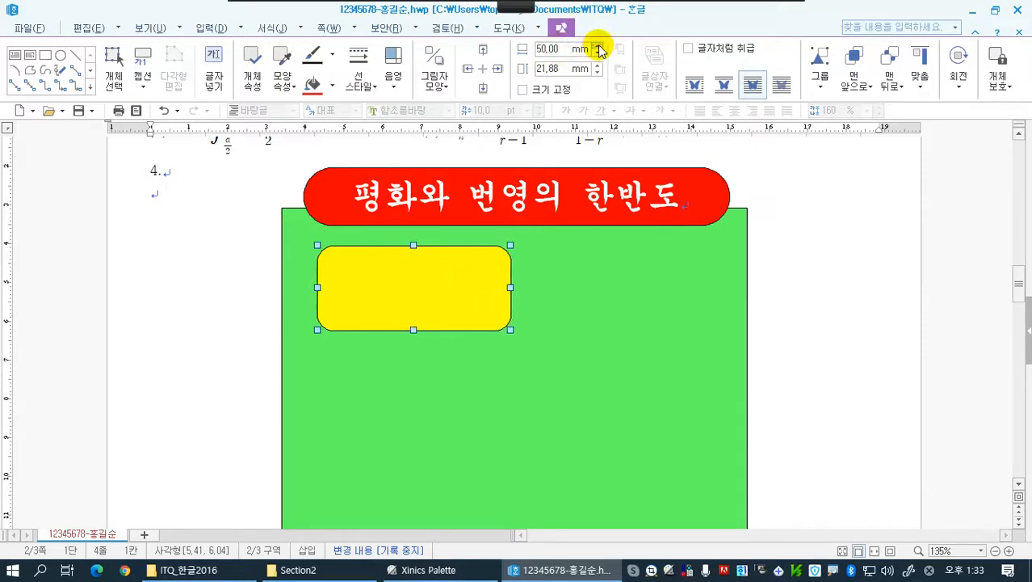
left_click(598, 64)
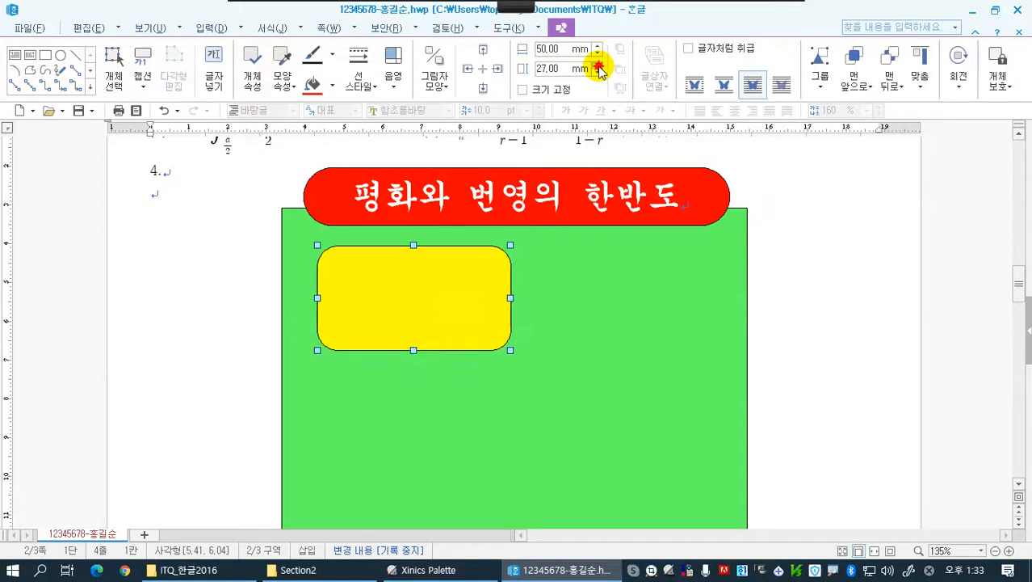
left_click(598, 65)
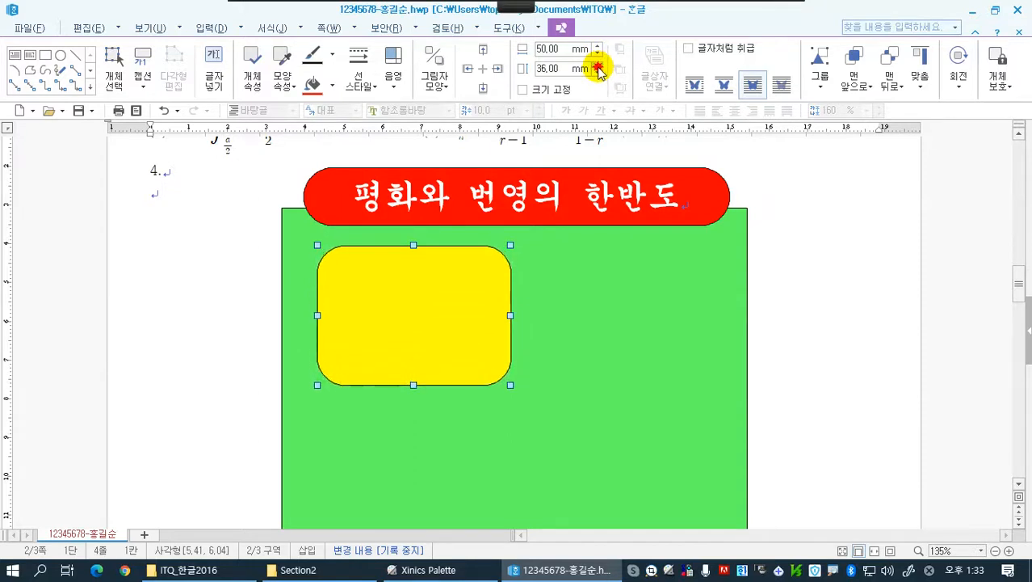
left_click(598, 67)
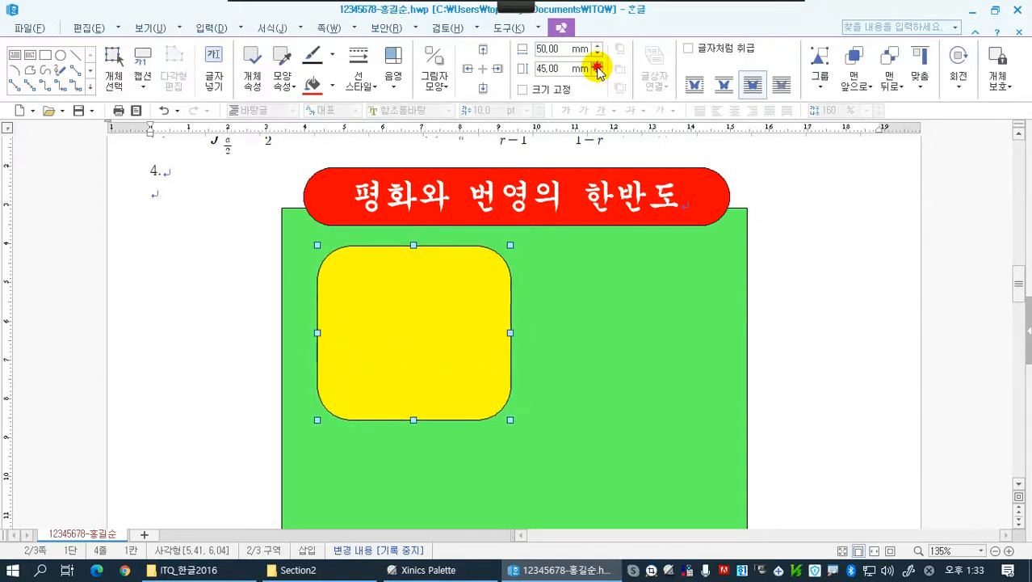
left_click(596, 64)
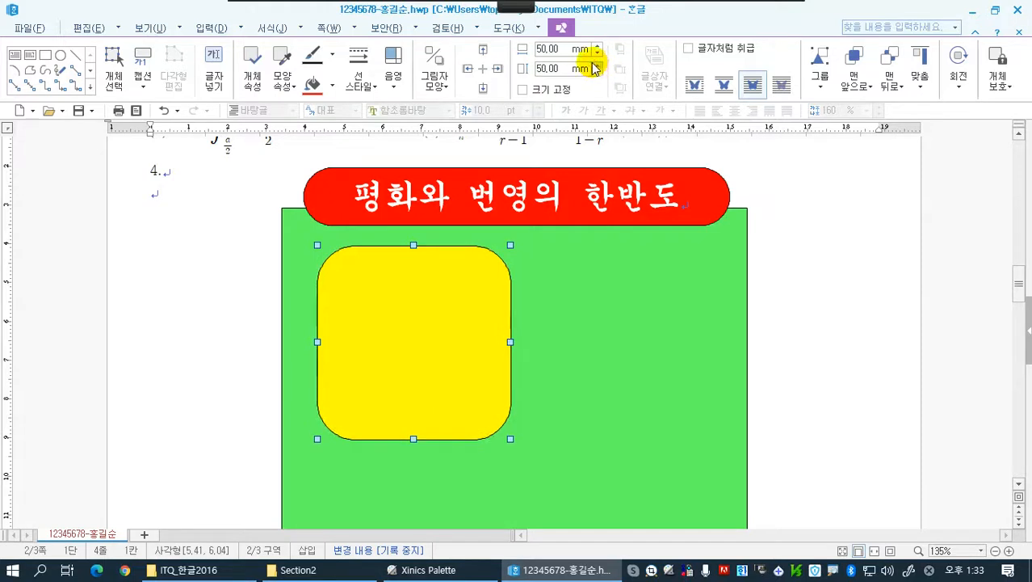
left_click(521, 90)
left_click_drag(424, 293, 413, 298)
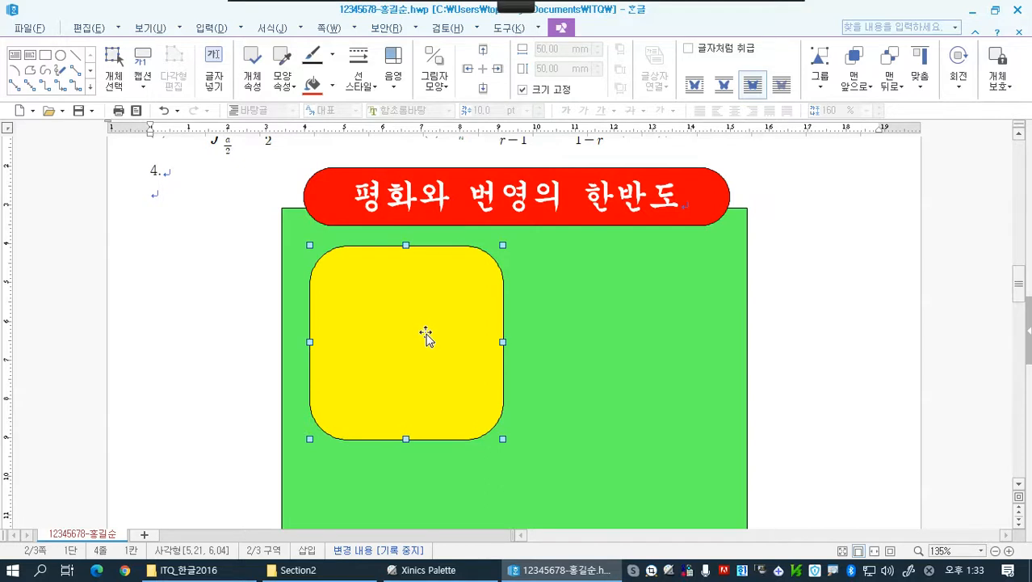
Start inserting a picture and browse to the Picture folder inside the ITQ folder of the documents library
left_click(210, 27)
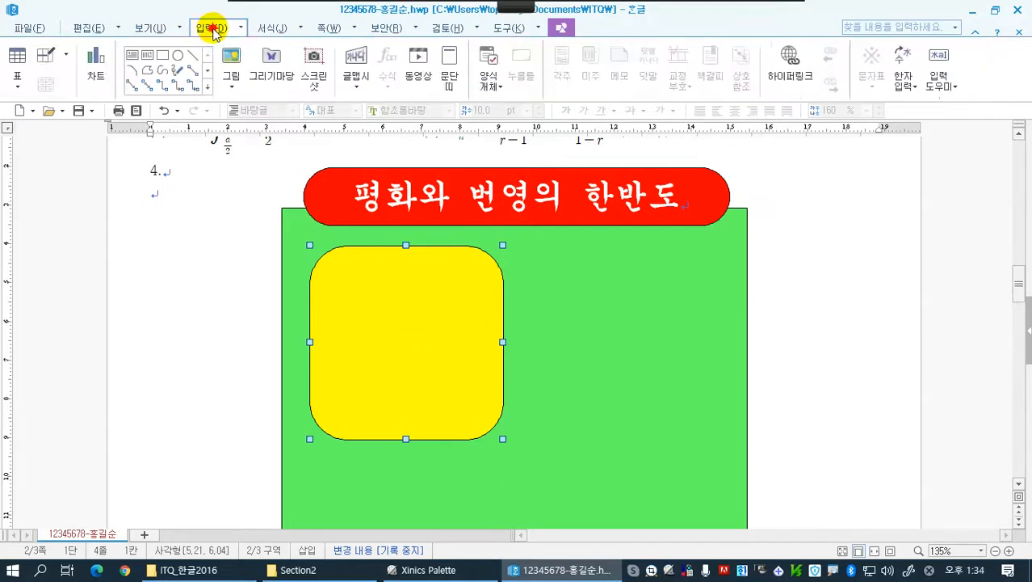
left_click(231, 64)
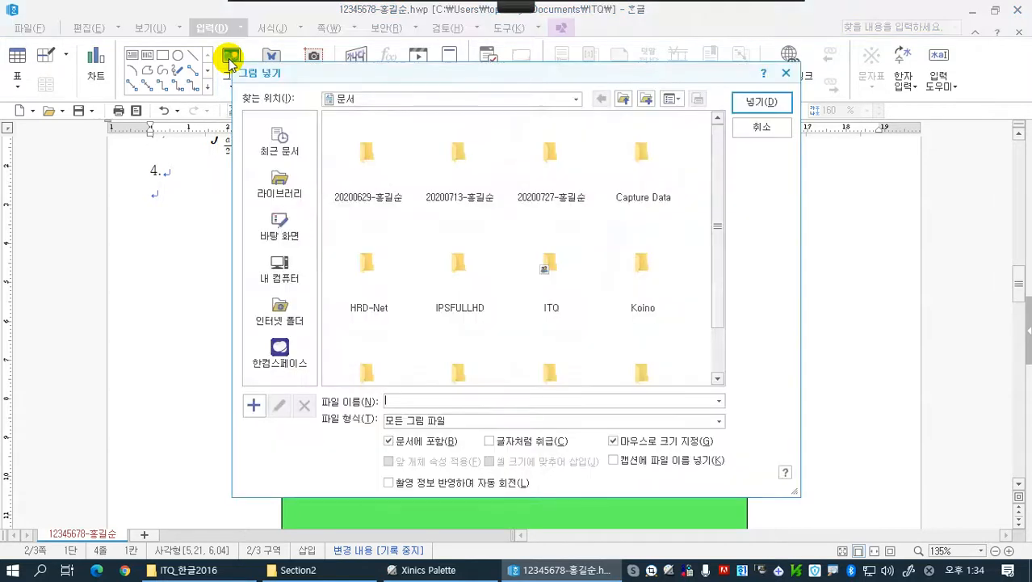
left_click(280, 195)
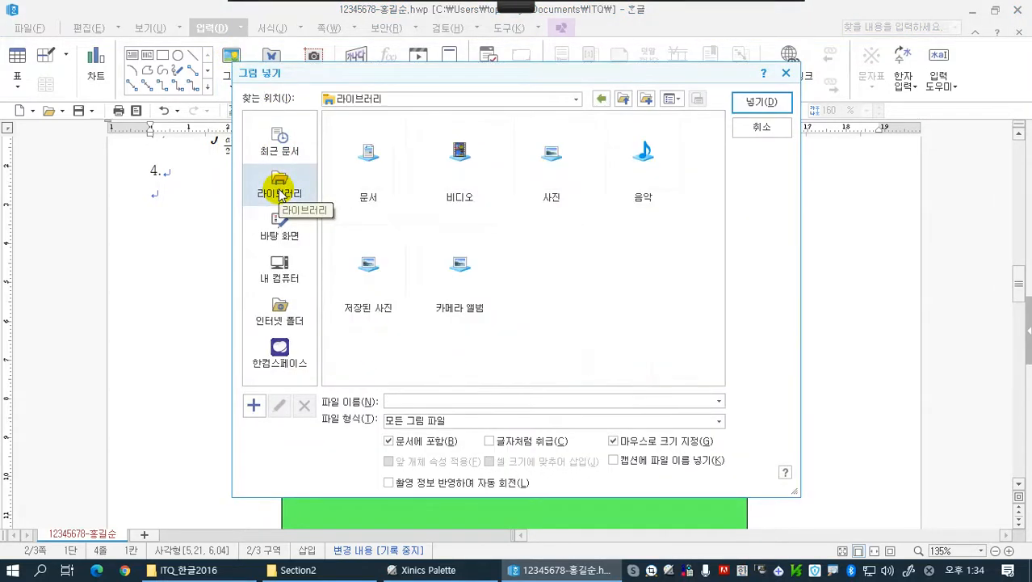
double_click(376, 155)
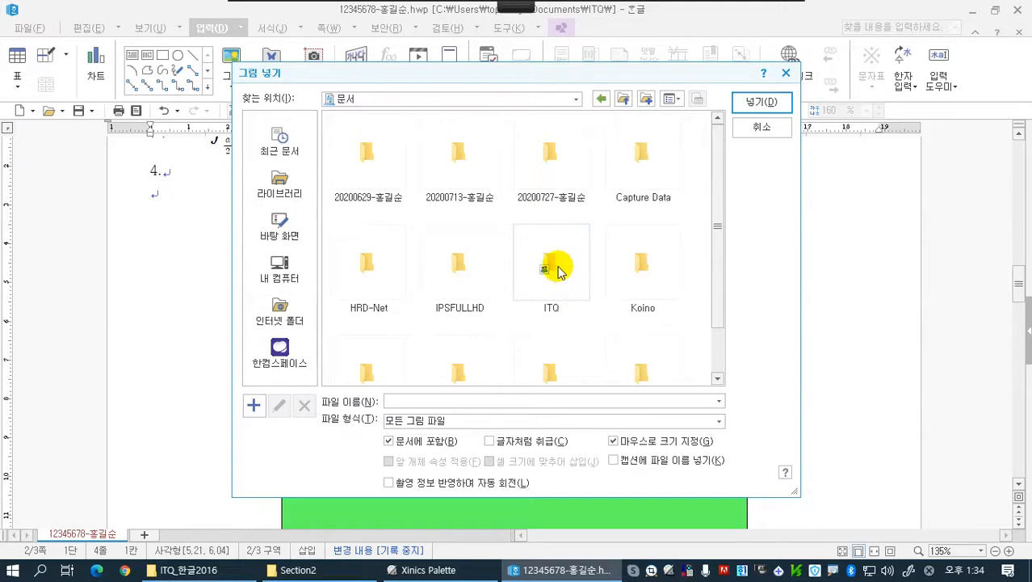
double_click(556, 267)
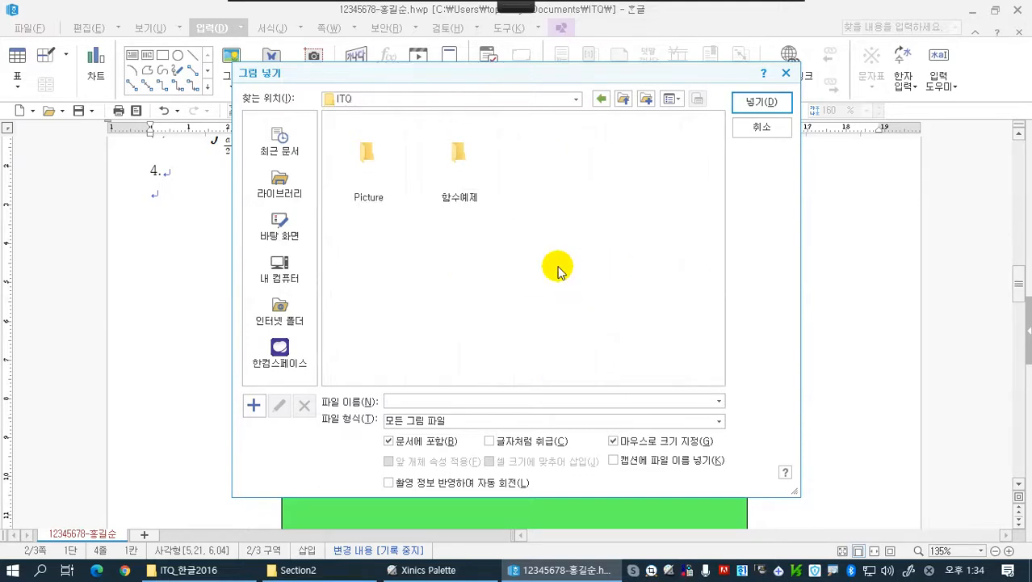
double_click(368, 150)
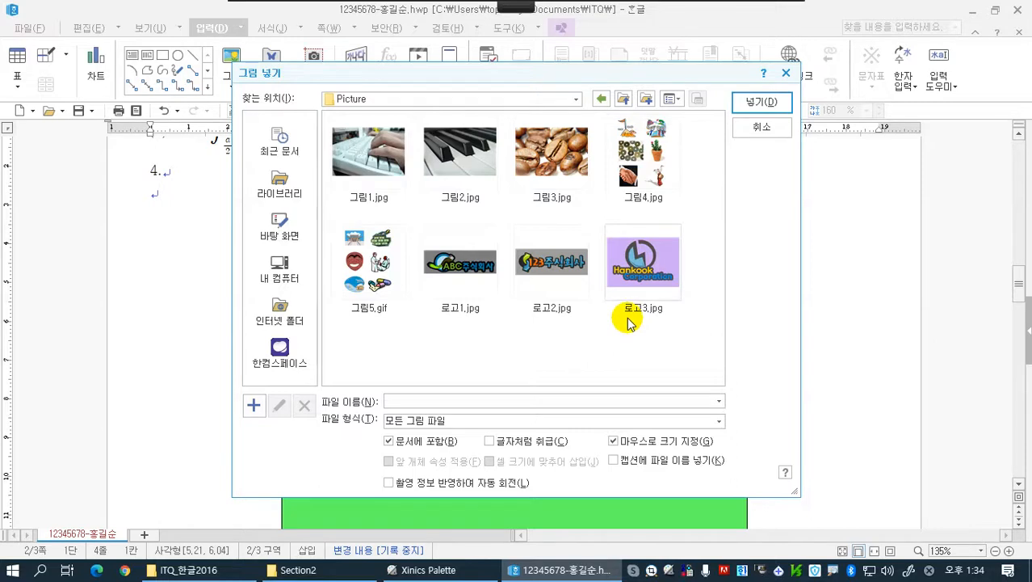
Insert 로고1.jpg with 문서에 포함 enabled, about 32 mm by 11 mm, in the blank area beside the green rectangle's upper-left corner
left_click(474, 270)
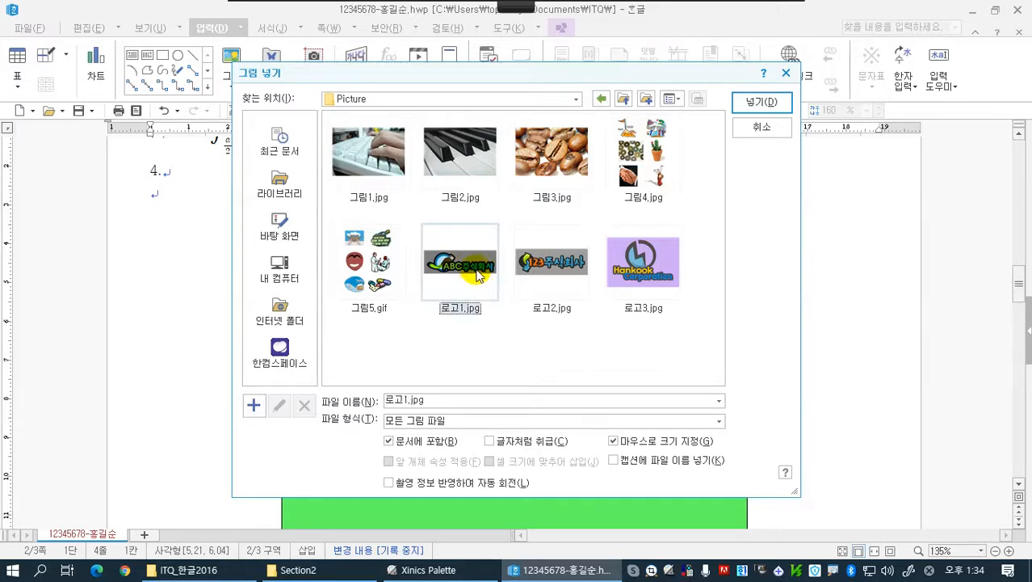
left_click(390, 442)
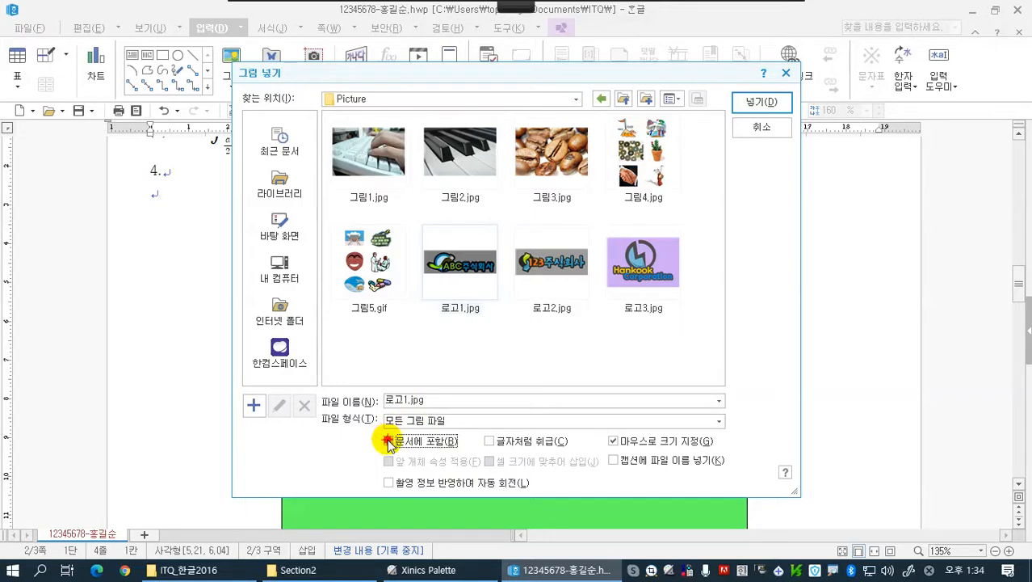
left_click(389, 442)
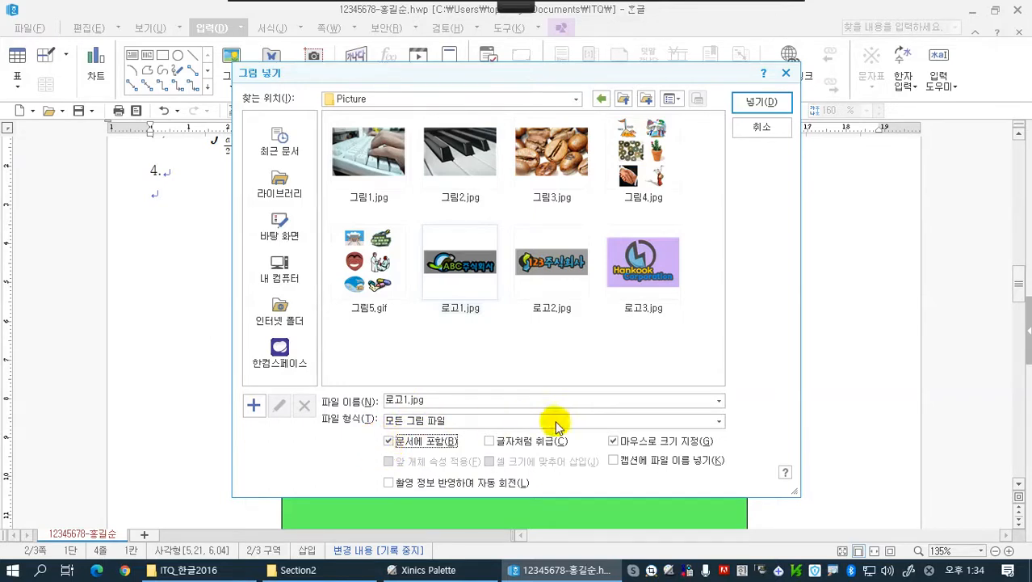
left_click(748, 103)
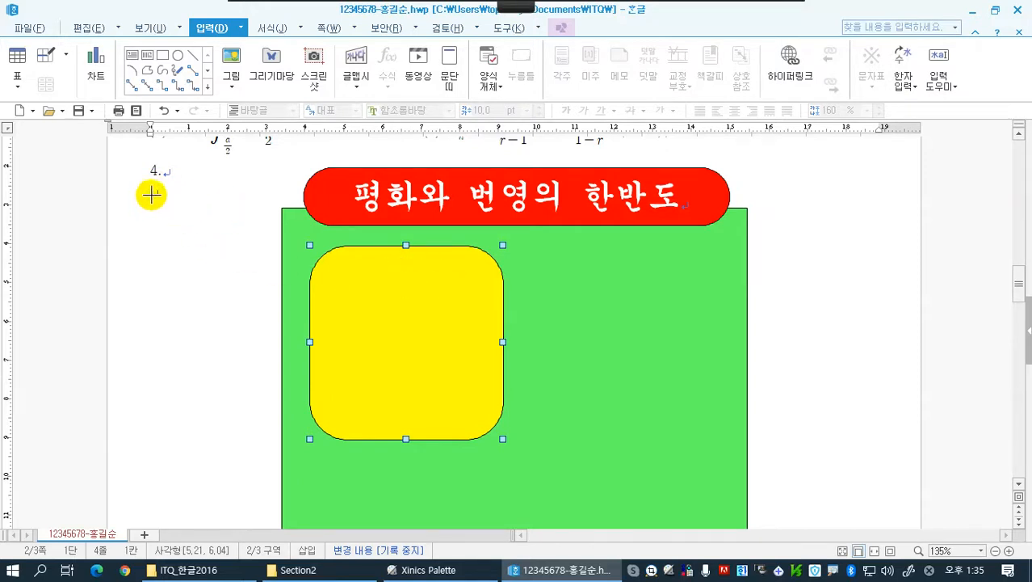
left_click_drag(152, 196, 229, 240)
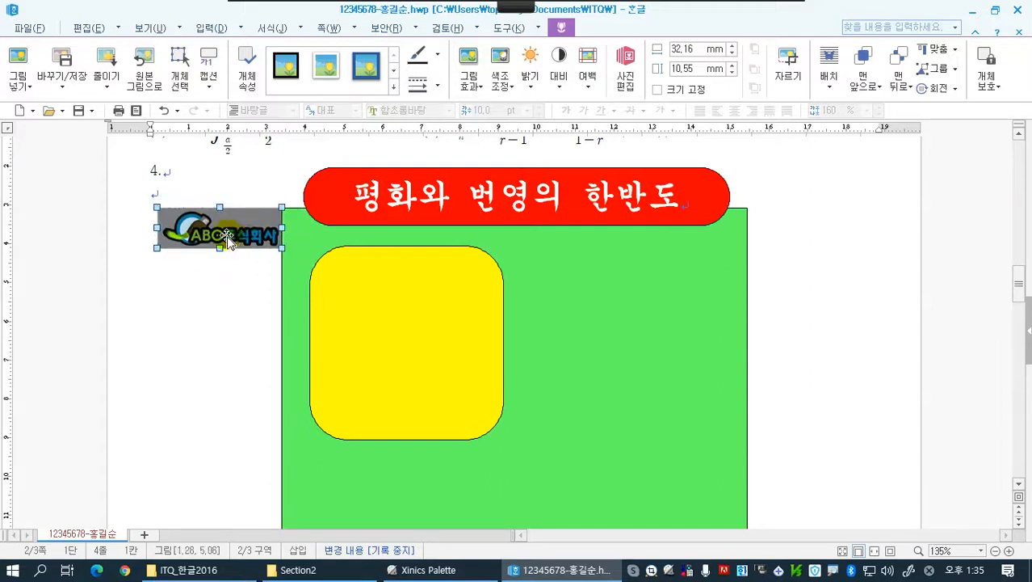
Try to move the logo picture onto the yellow rounded rectangle, and undo that move
left_click_drag(272, 244, 360, 261)
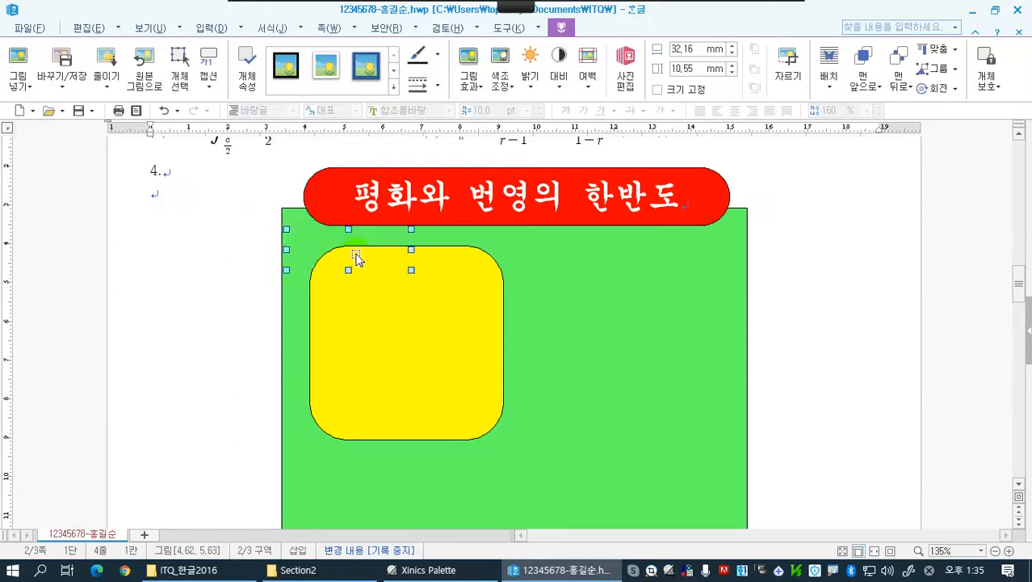
left_click(163, 109)
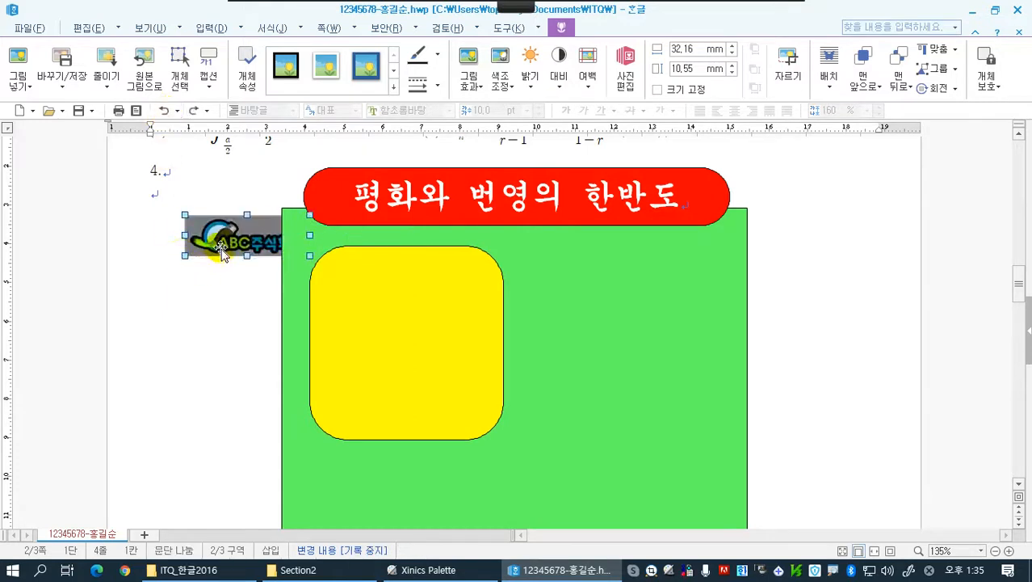
left_click_drag(208, 236, 214, 239)
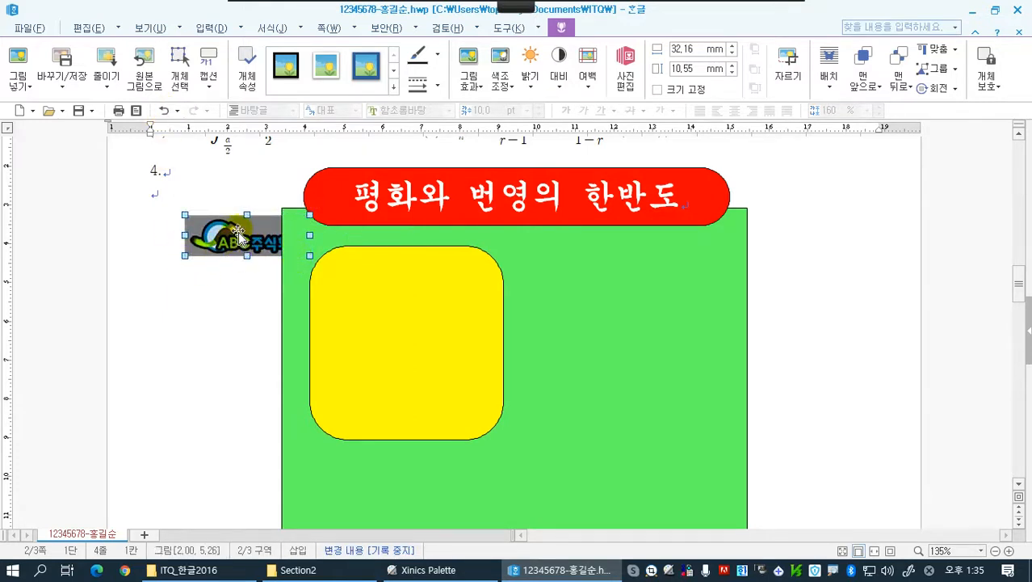
Set the logo picture's text arrangement to 글 앞으로 in its object properties
left_click(246, 81)
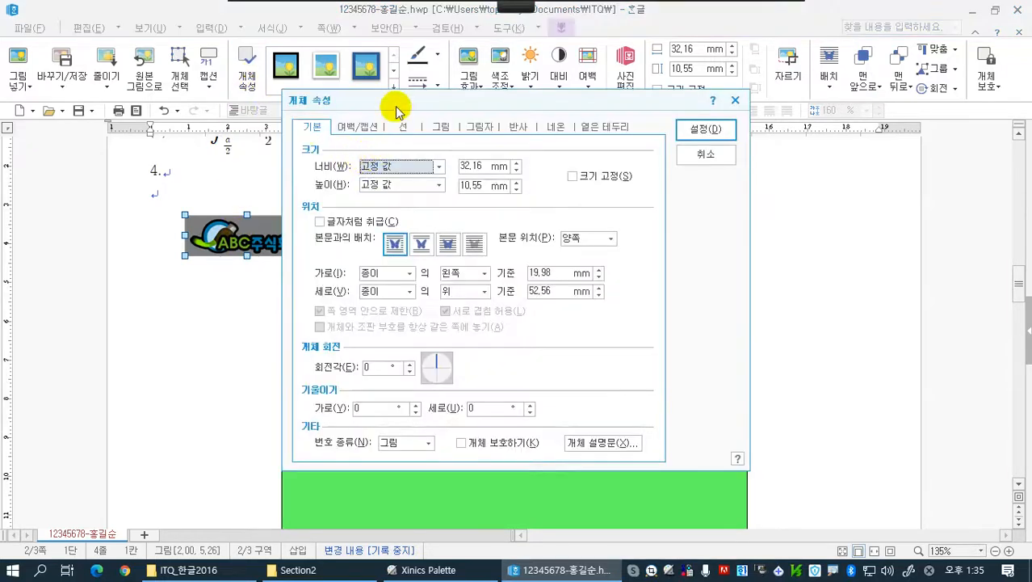
left_click_drag(396, 100, 491, 101)
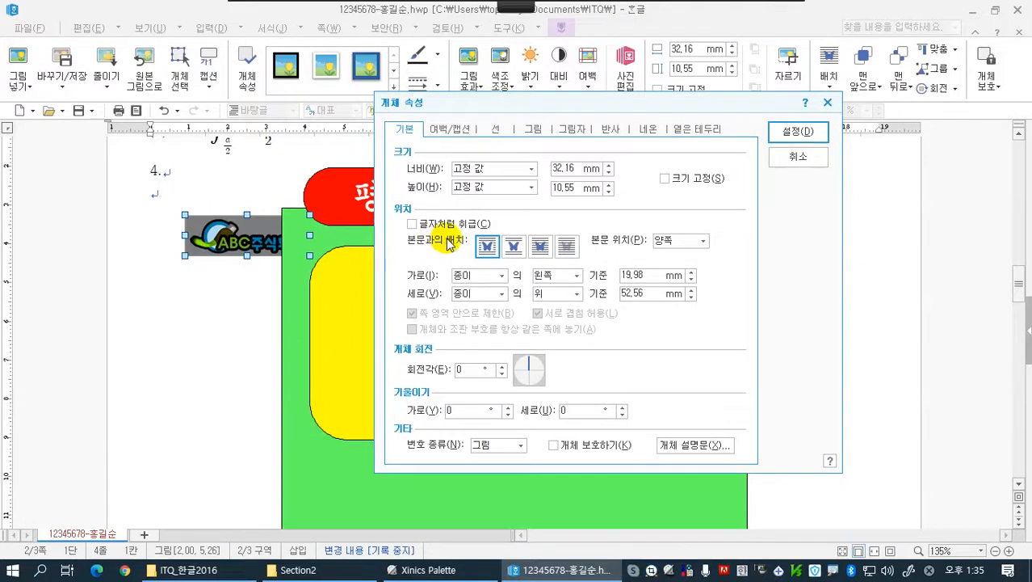
left_click(541, 252)
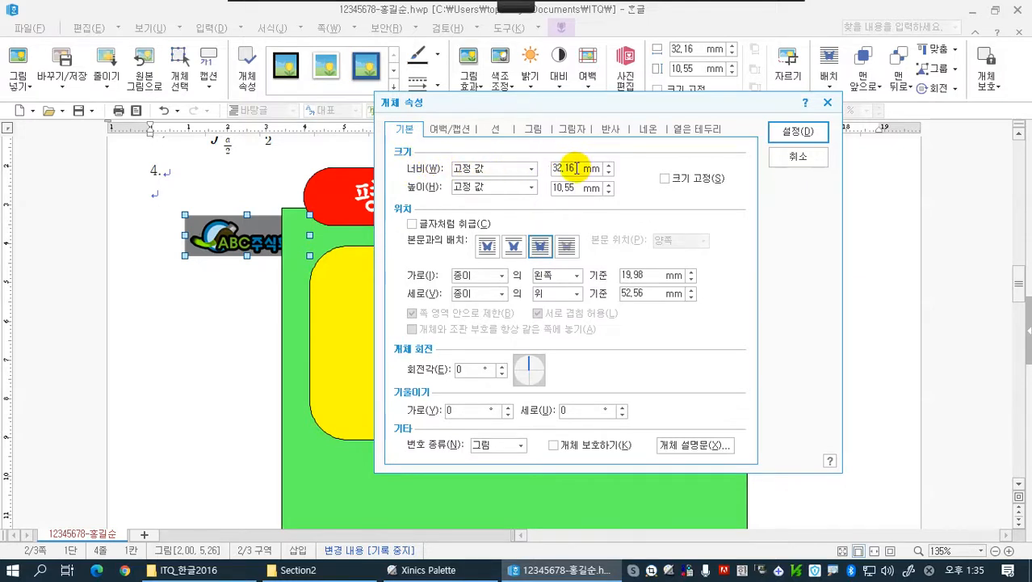
Set the logo picture's width to 40 mm and height to 30 mm with 크기 고정 enabled, and apply the properties
left_click(610, 166)
left_click(610, 165)
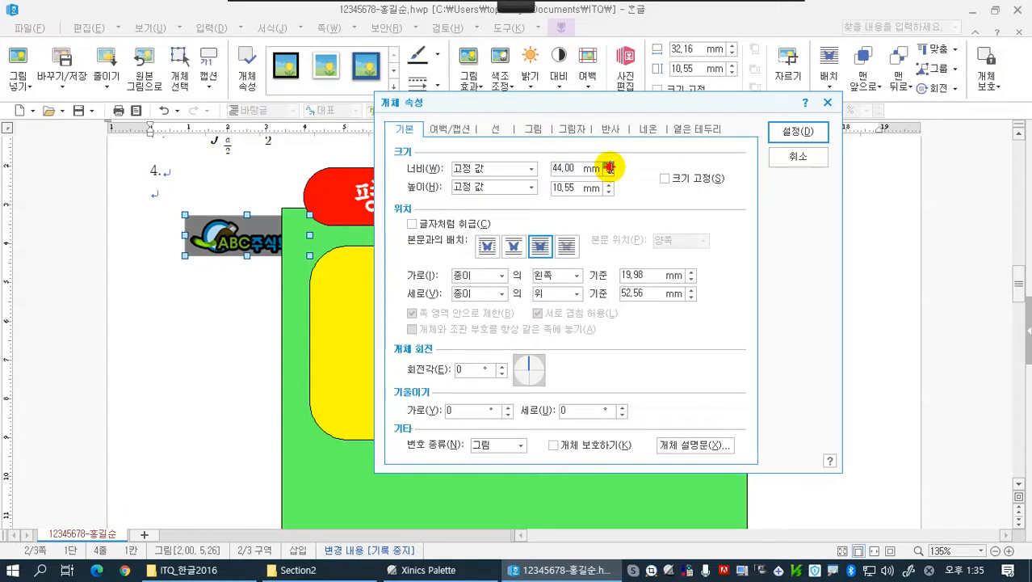
left_click(610, 166)
left_click(609, 171)
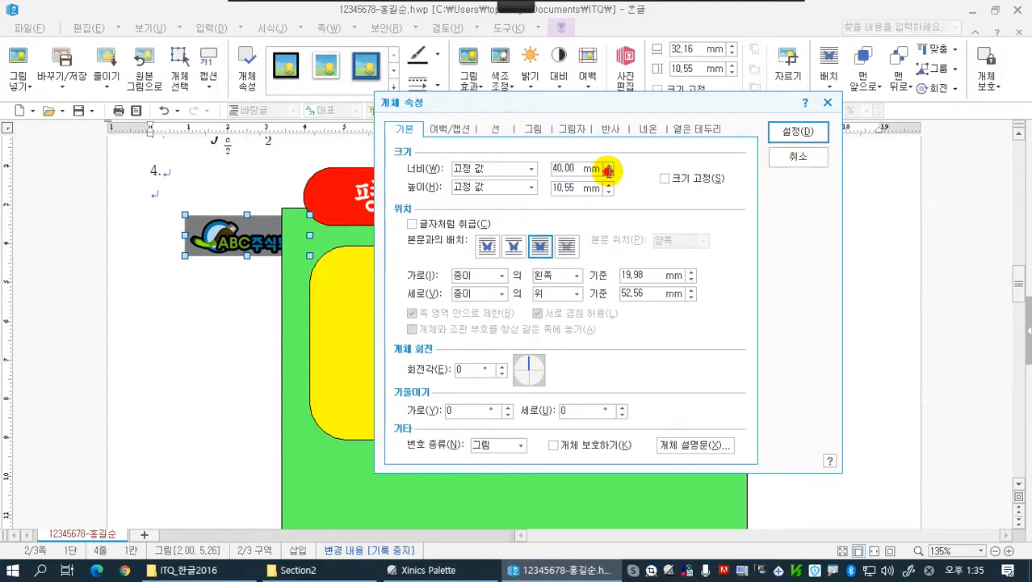
left_click(610, 185)
left_click(610, 185)
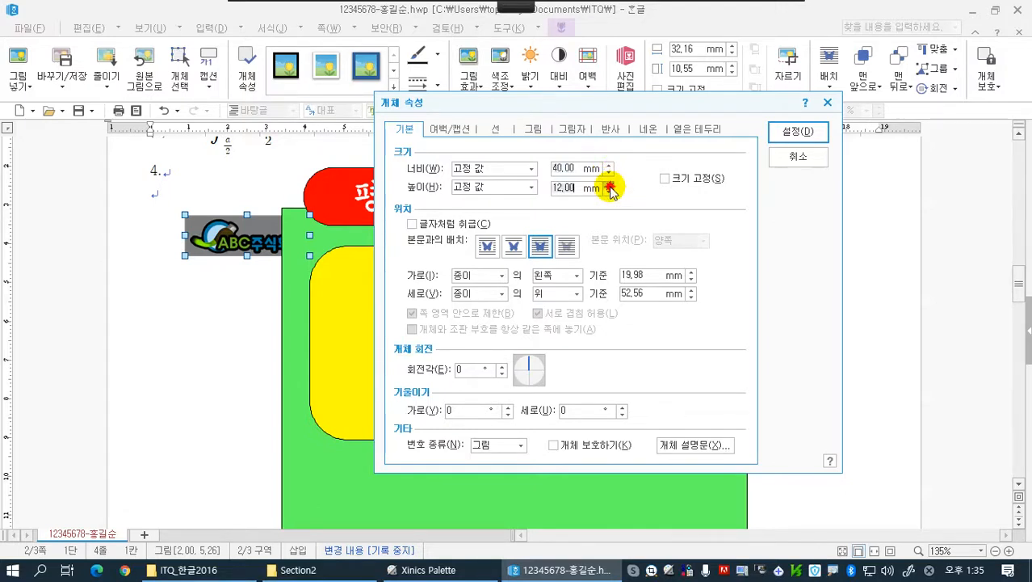
left_click(610, 185)
left_click(610, 185)
left_click(610, 185)
left_click(610, 185)
left_click(610, 185)
left_click(610, 185)
left_click(610, 185)
left_click(609, 185)
left_click(610, 185)
left_click(610, 185)
left_click(609, 185)
left_click(610, 185)
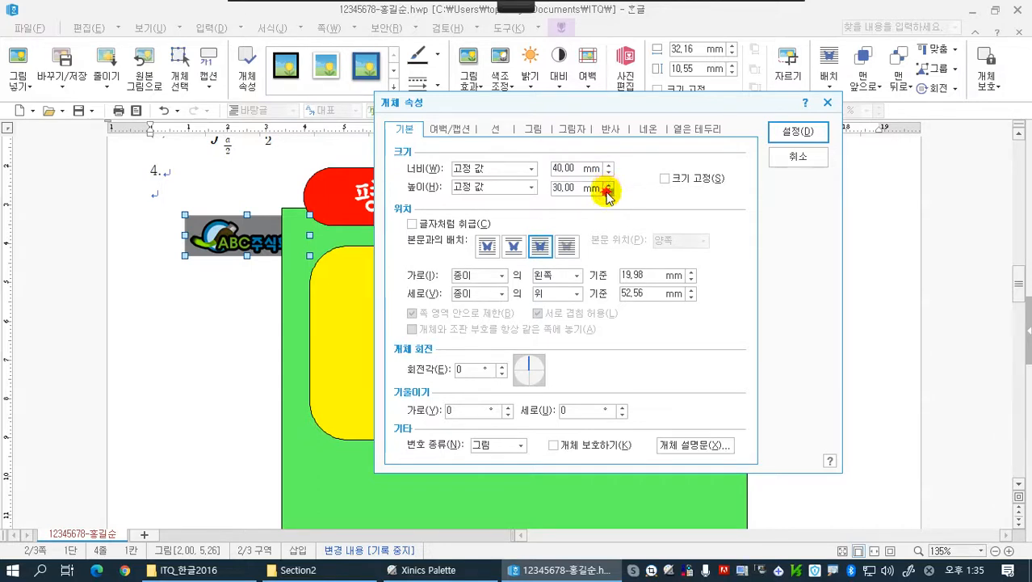
left_click(610, 185)
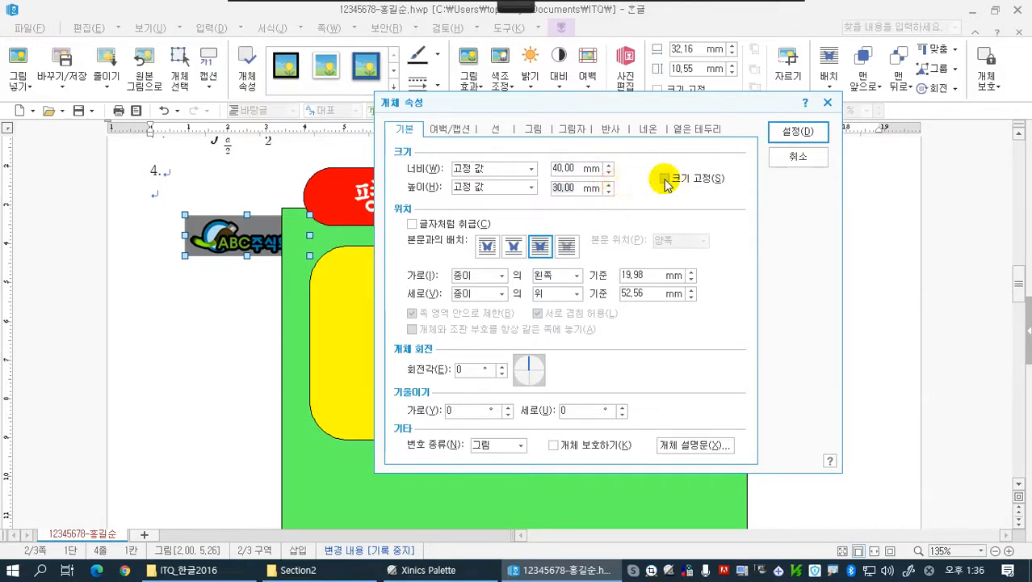
left_click(665, 179)
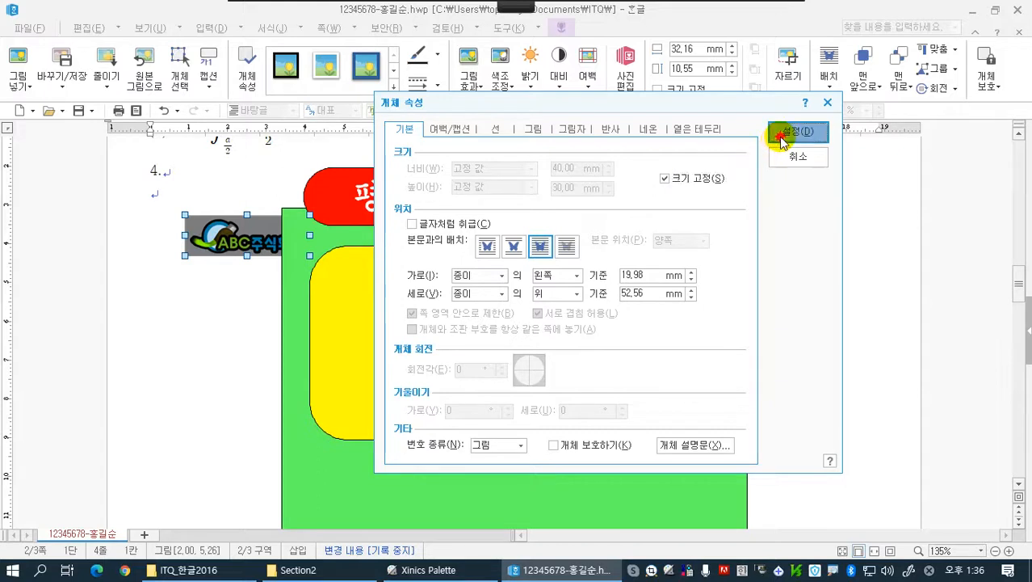
left_click(798, 132)
Move the logo picture to the middle of the yellow rounded rectangle and apply the 회색조 color tone
left_click_drag(283, 283, 432, 345)
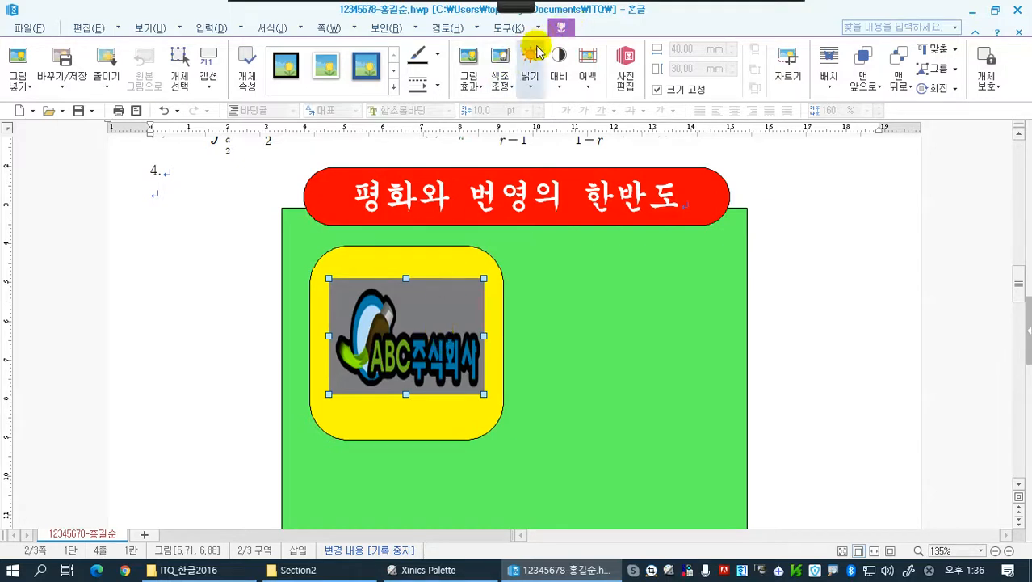
left_click(501, 83)
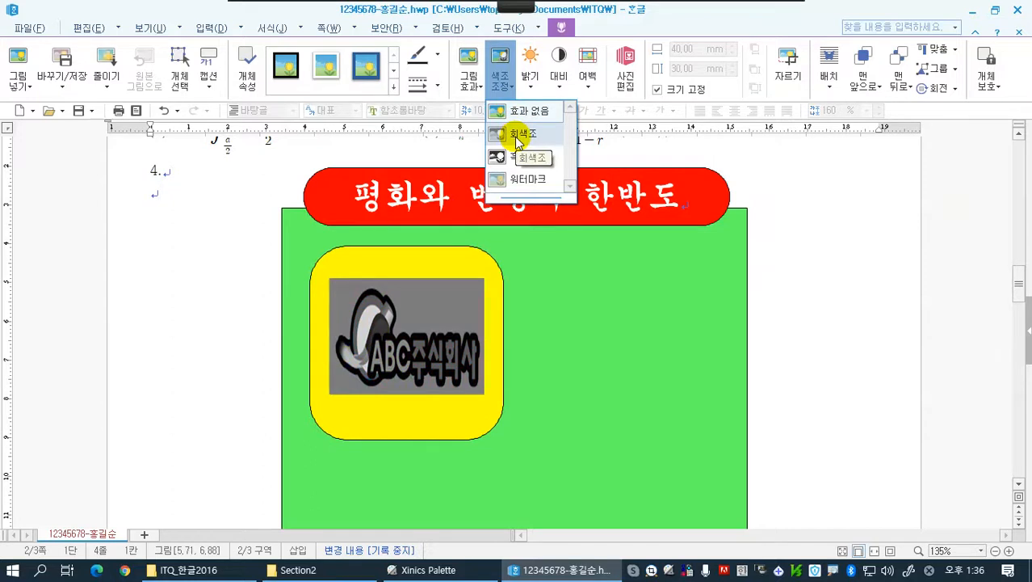
left_click(518, 137)
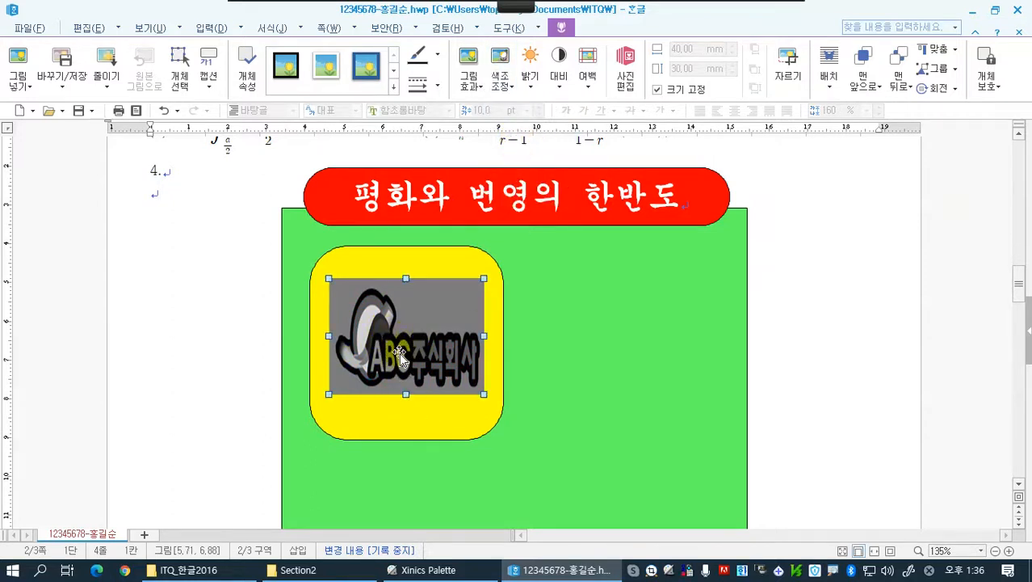
Deselect the logo and start a new 글맵시 object in the document with the text 평화공존공동번영
left_click(224, 351)
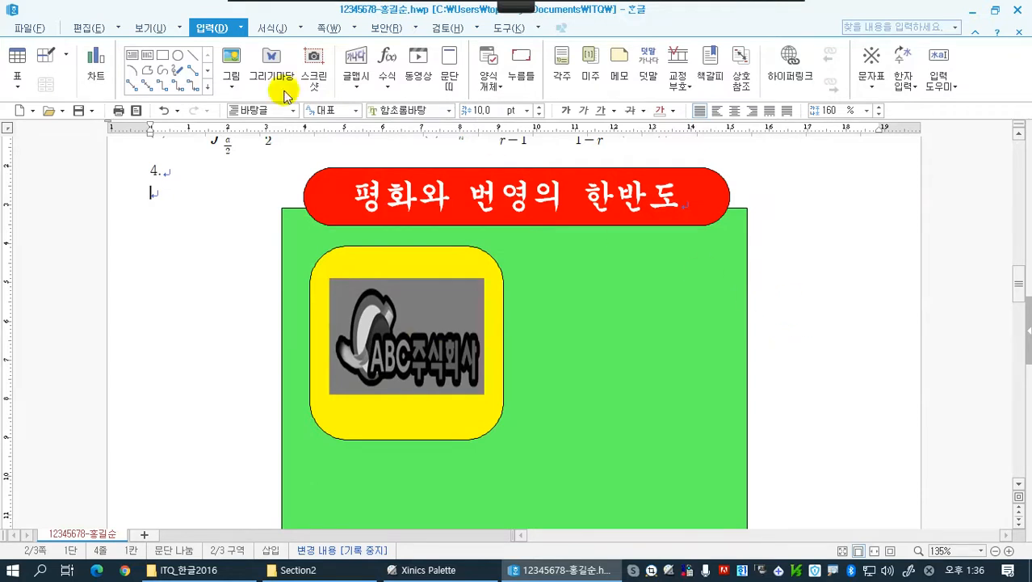
left_click(356, 63)
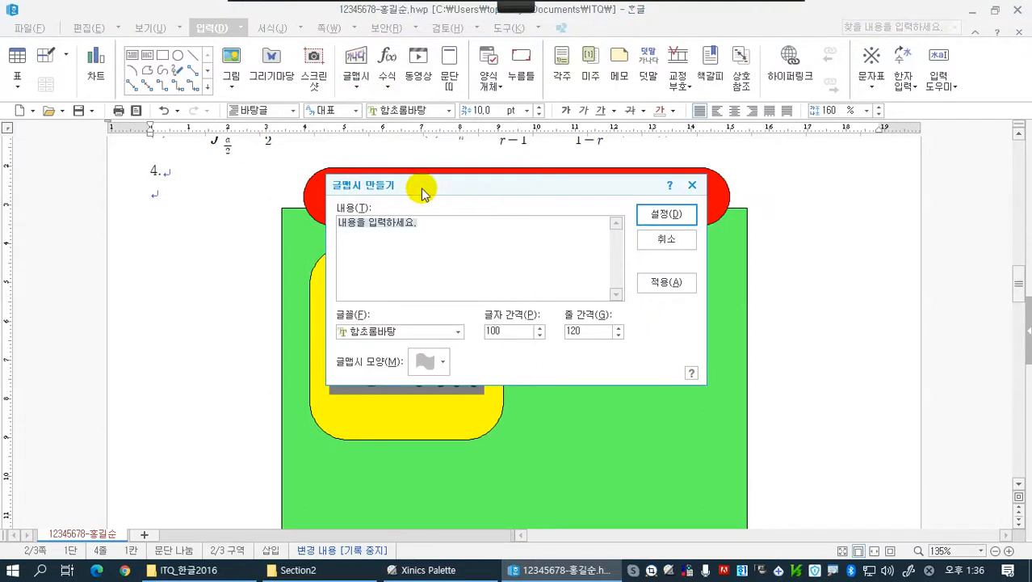
left_click_drag(422, 184, 663, 172)
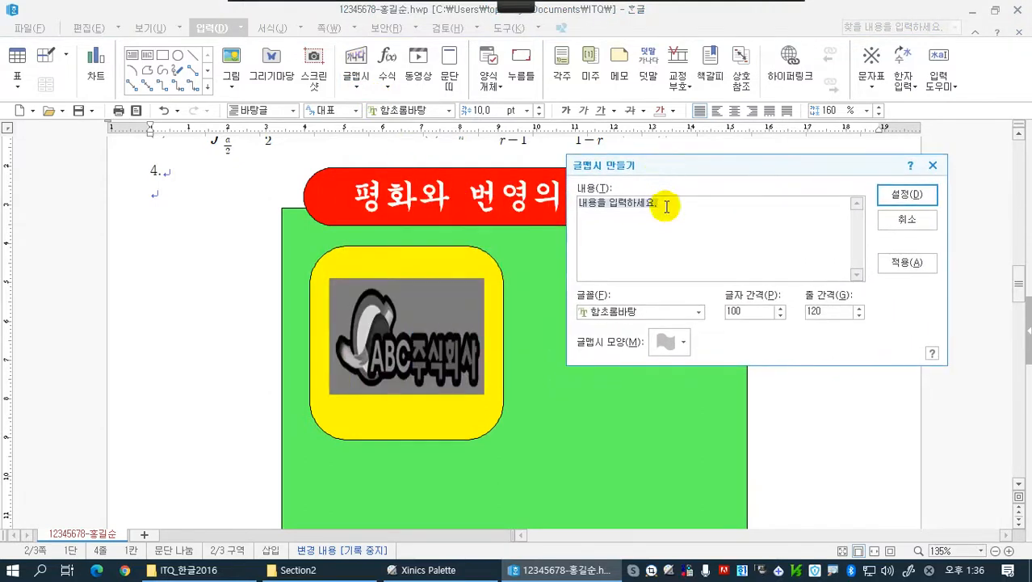
type("ㅍ")
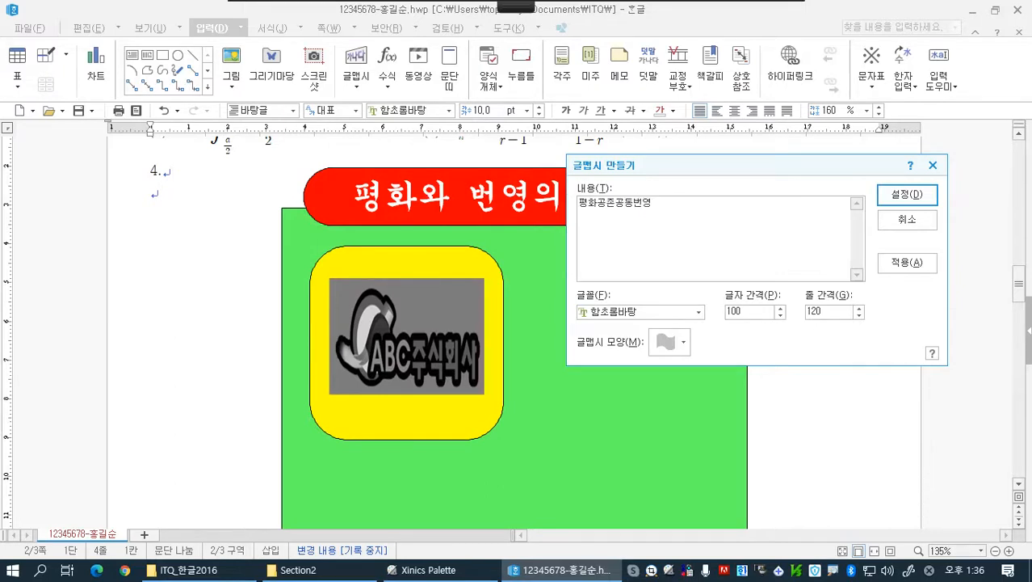
left_click(663, 247)
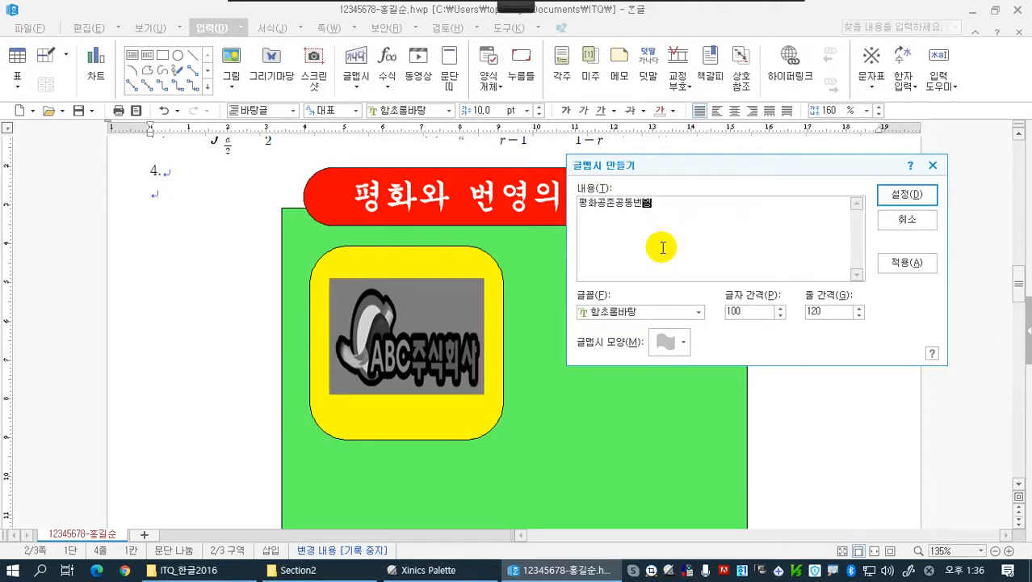
Set the font of the 글맵시 text 평화공존공동번영 to 돋움
left_click(670, 312)
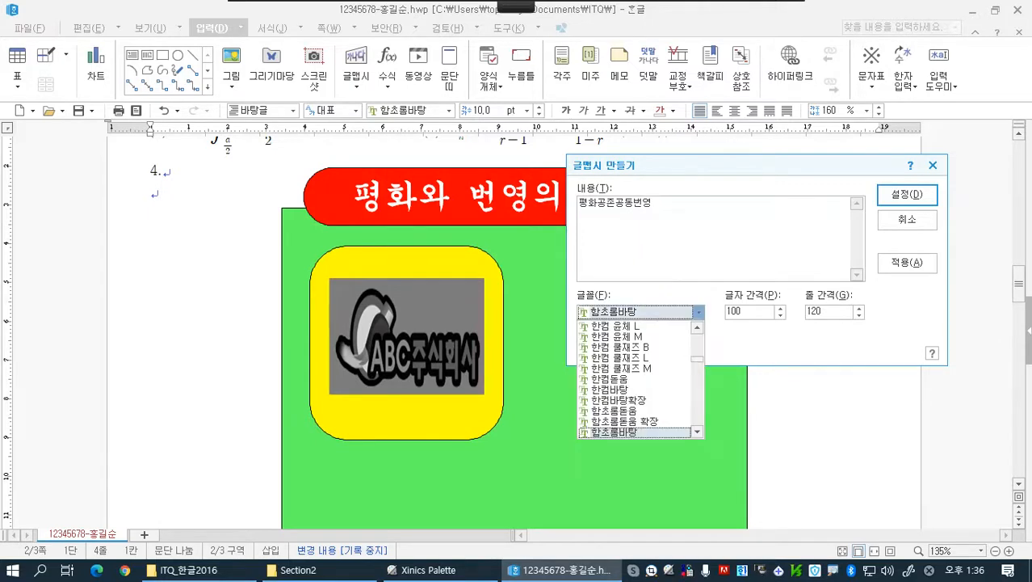
scroll(651, 395, "up", 6)
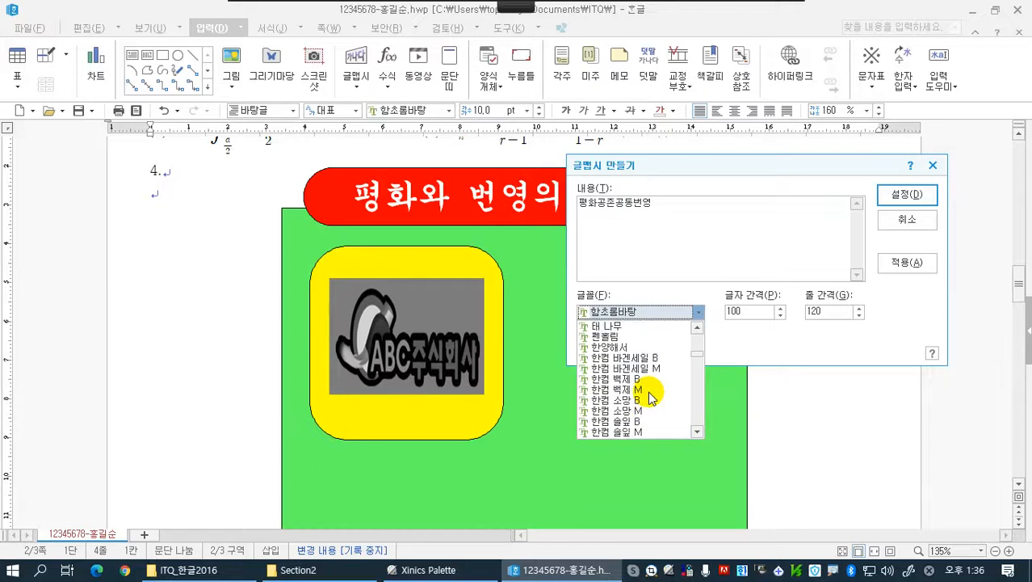
scroll(652, 396, "up", 10)
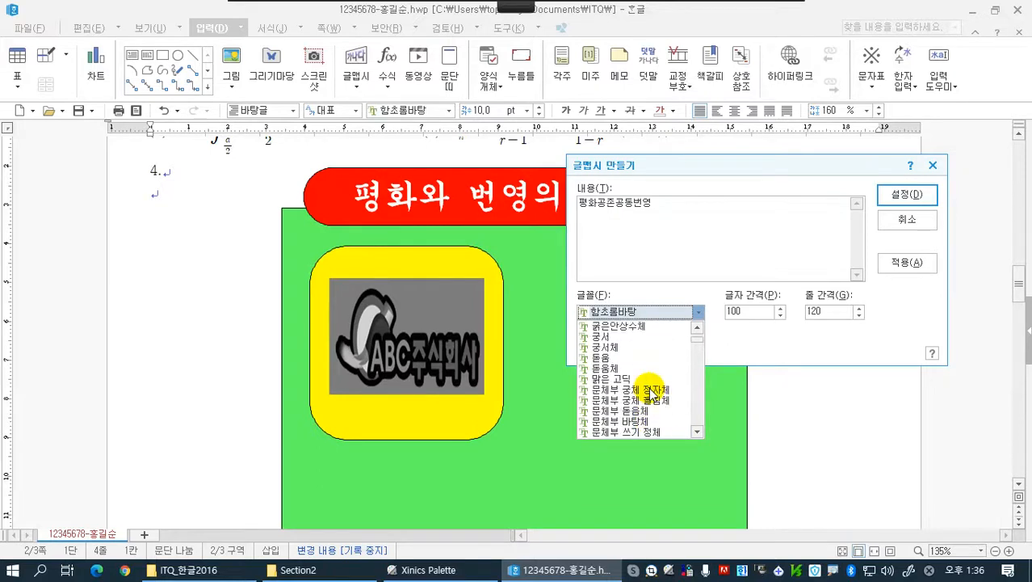
scroll(652, 394, "up", 3)
scroll(652, 394, "down", 2)
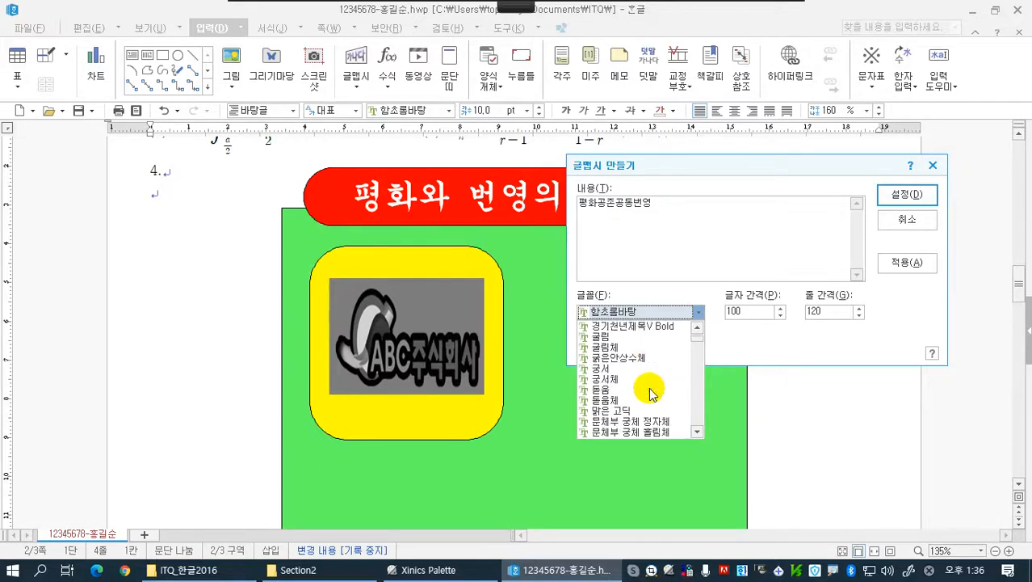
scroll(652, 392, "down", 1)
left_click(623, 356)
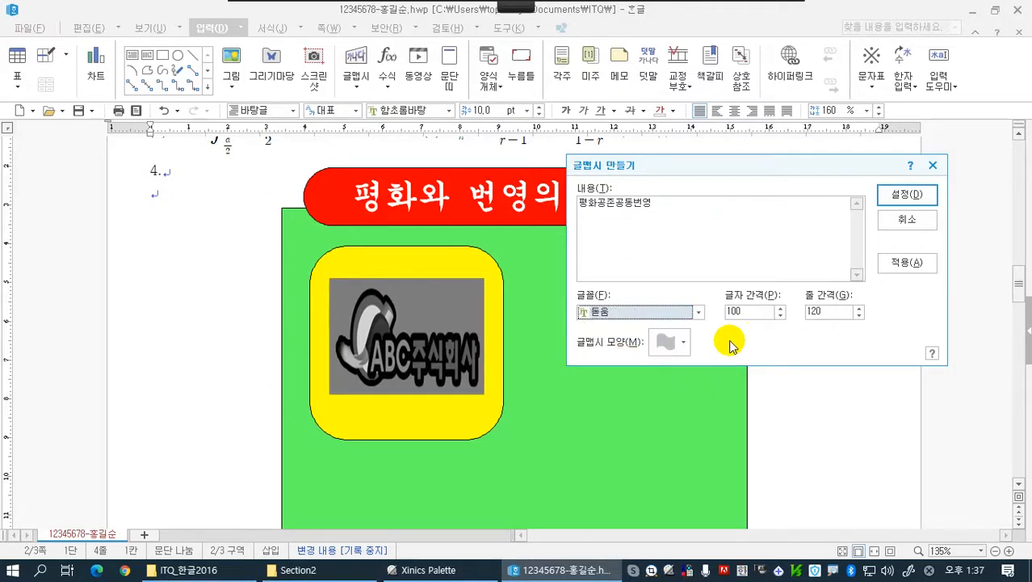
Choose the 갈매기형 수장 shape for the 글맵시 text and insert it into the document
left_click(681, 344)
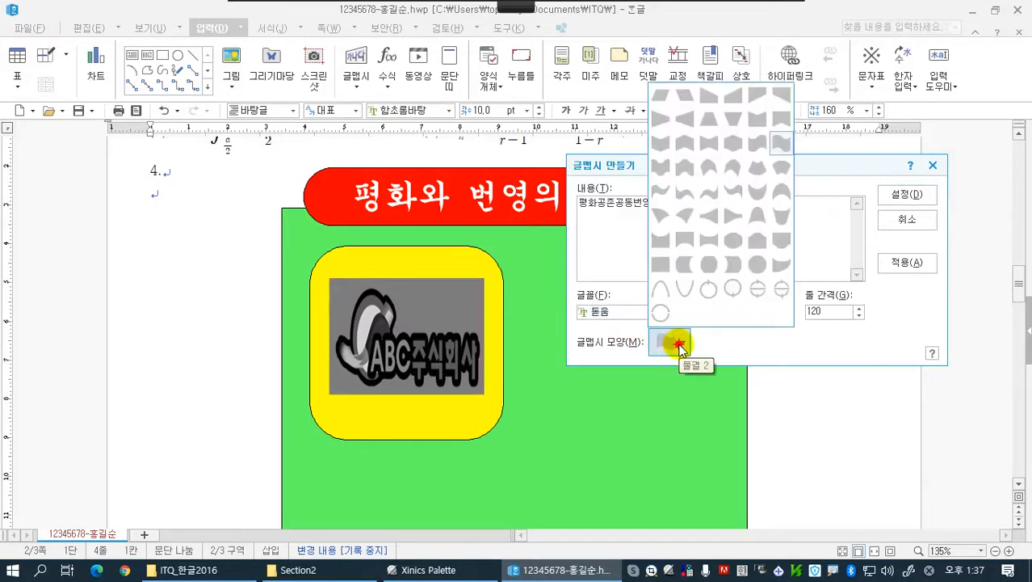
left_click(680, 146)
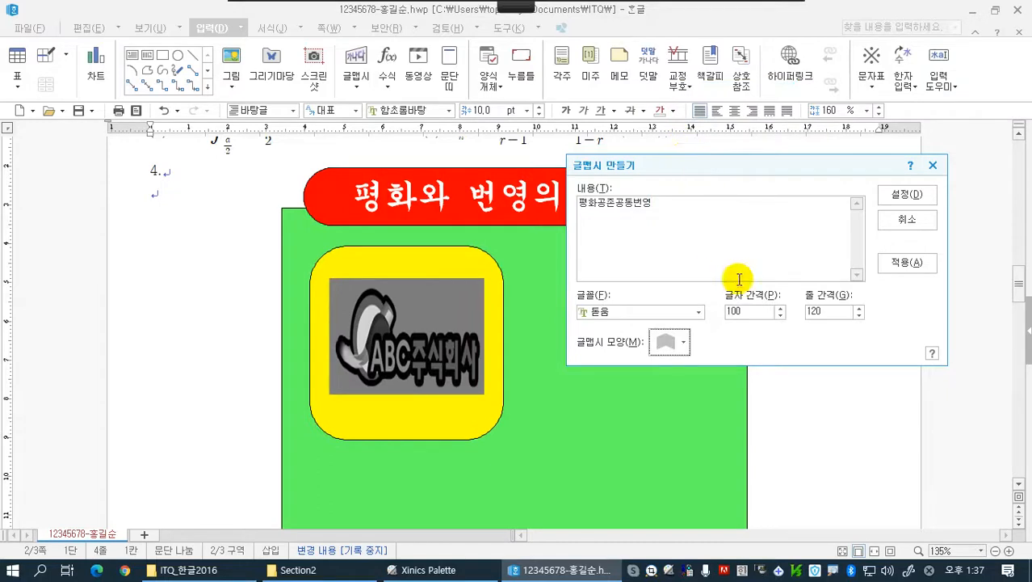
left_click(893, 200)
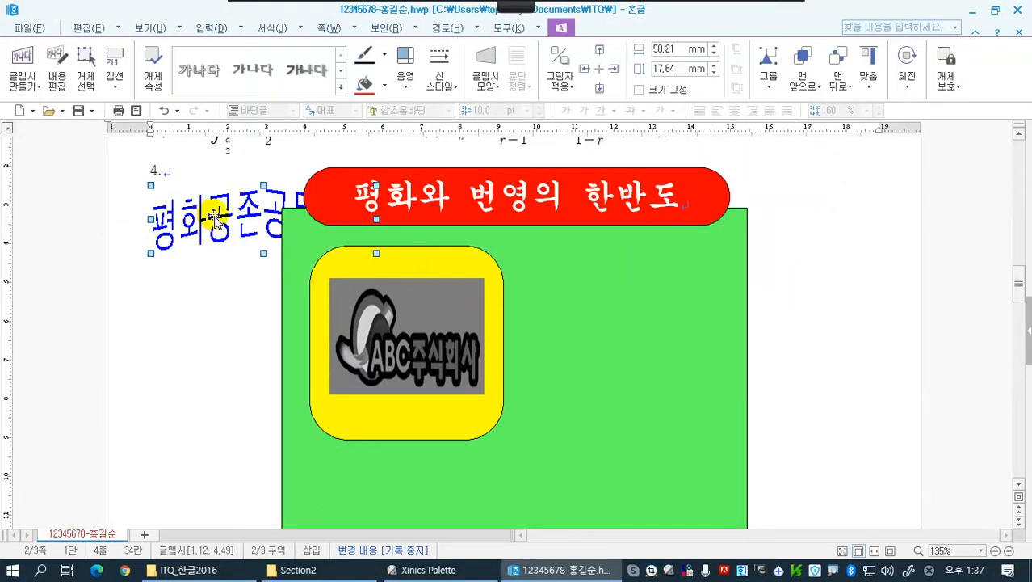
Shift the 글맵시 text slightly down and set its text arrangement to 글 앞으로 in its object properties
left_click_drag(214, 219, 223, 252)
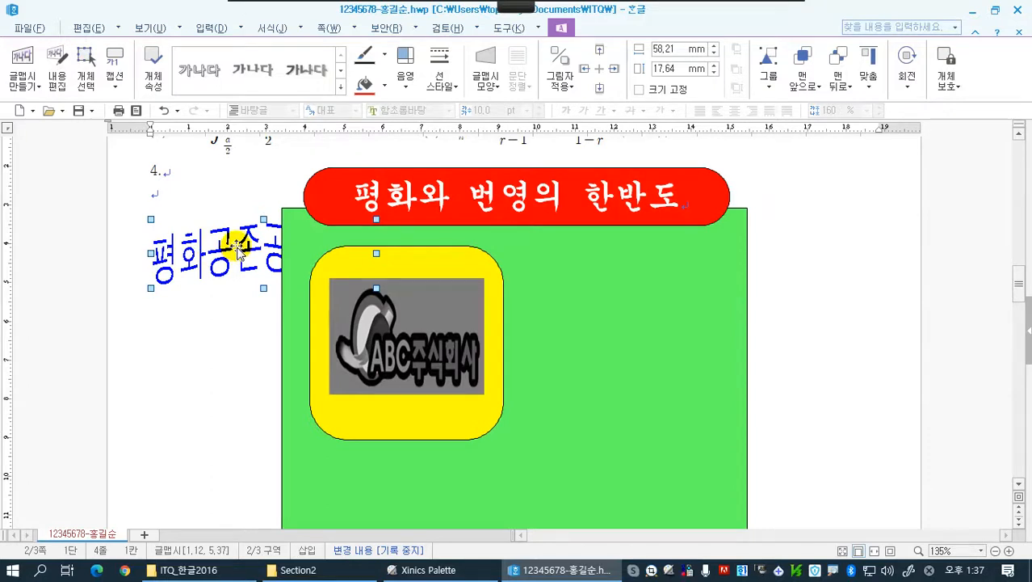
left_click(153, 77)
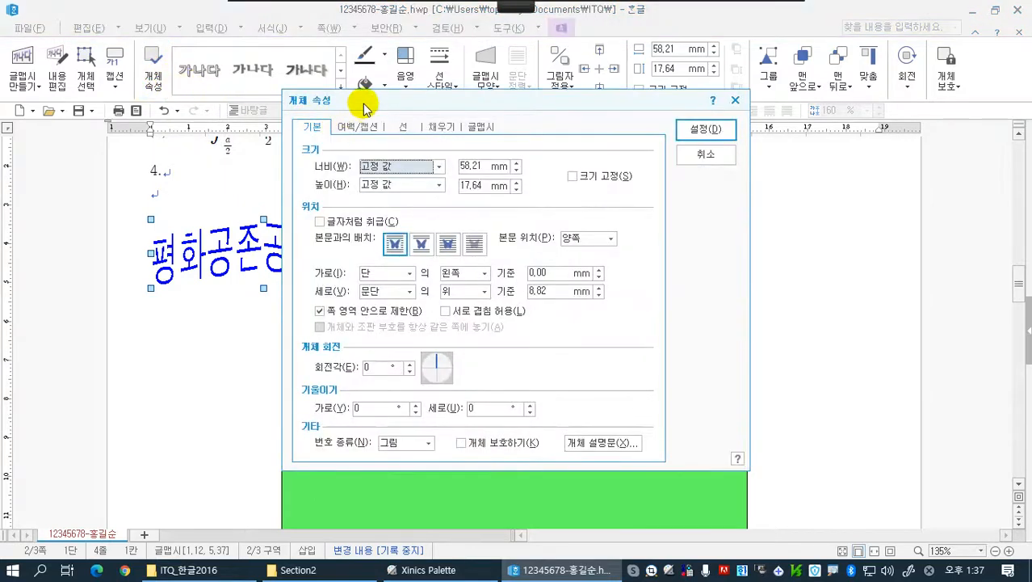
left_click_drag(362, 101, 426, 98)
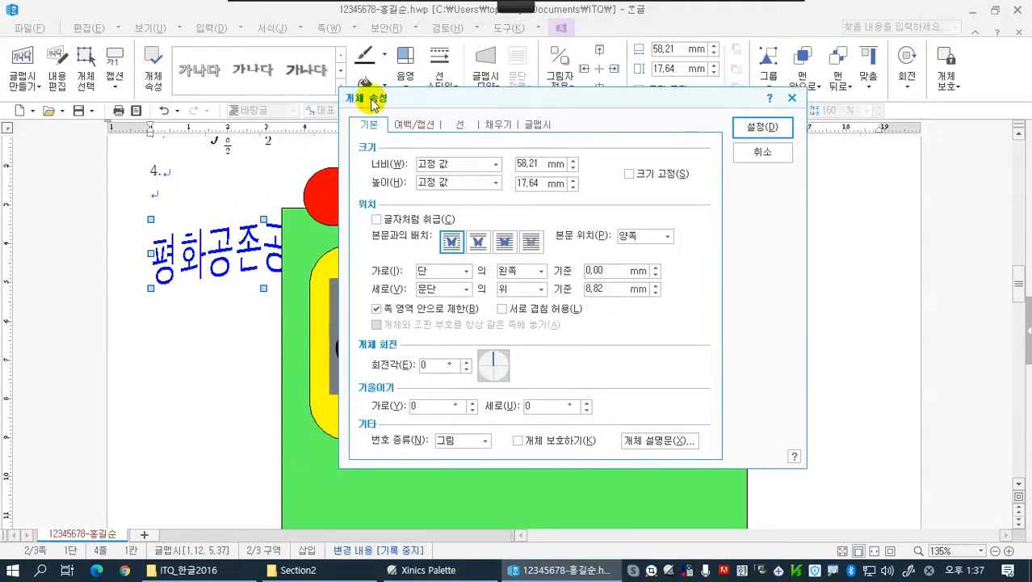
left_click(505, 242)
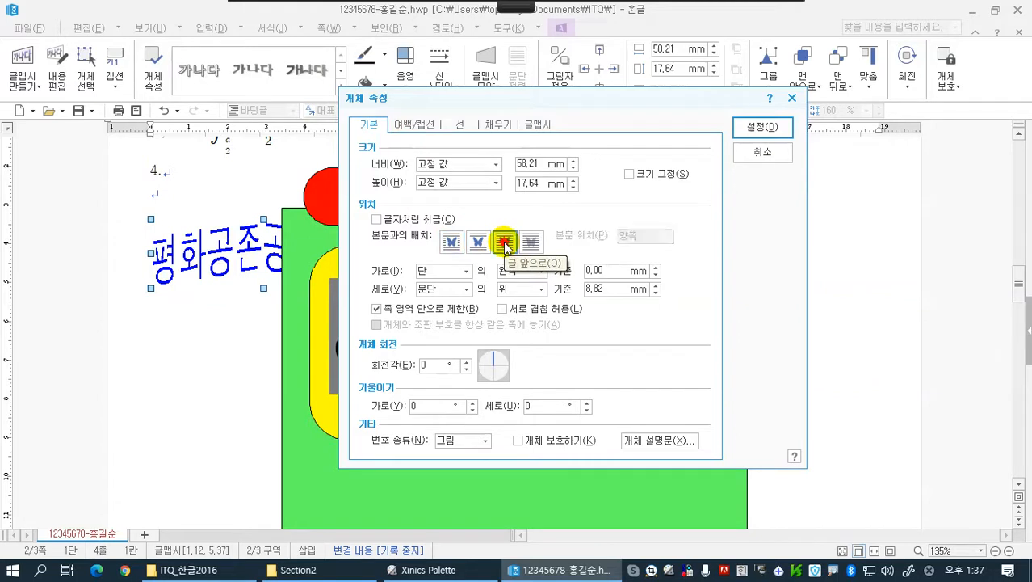
left_click(763, 127)
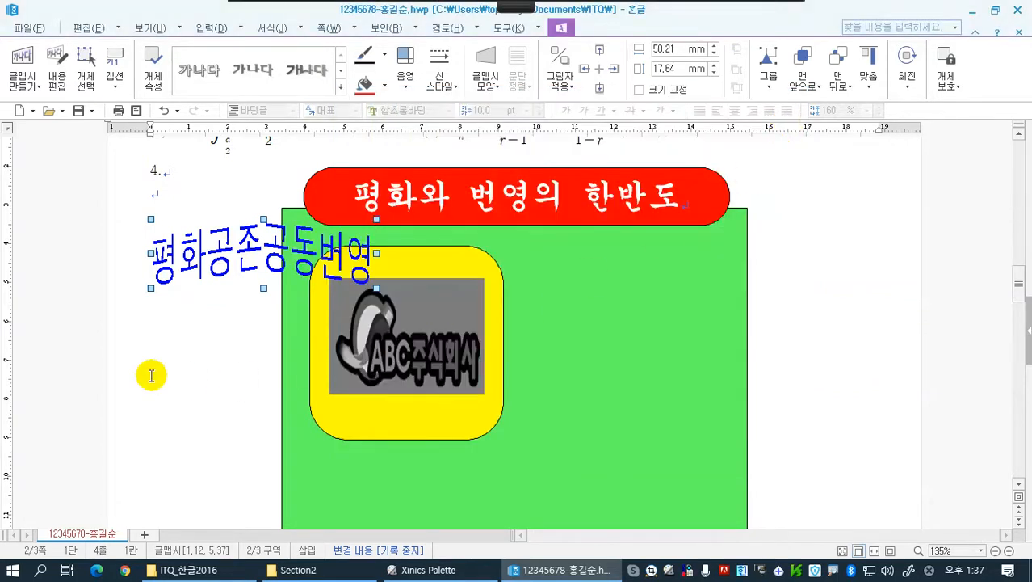
Move the 글맵시 text onto the green background beside the yellow rounded rectangle and set its width to 50 mm
left_click_drag(224, 253, 588, 326)
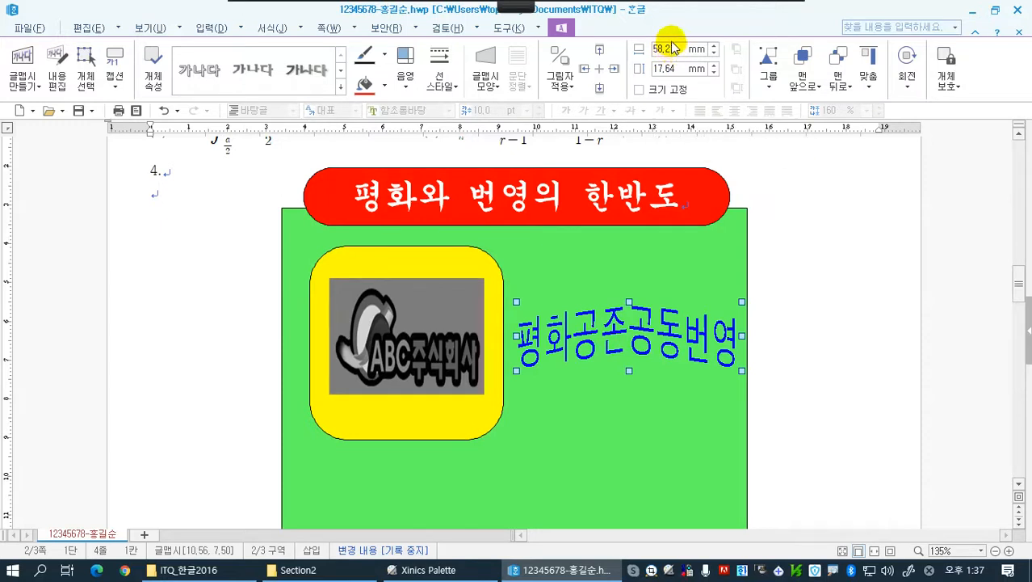
left_click(715, 53)
left_click(714, 52)
left_click(714, 52)
left_click(714, 53)
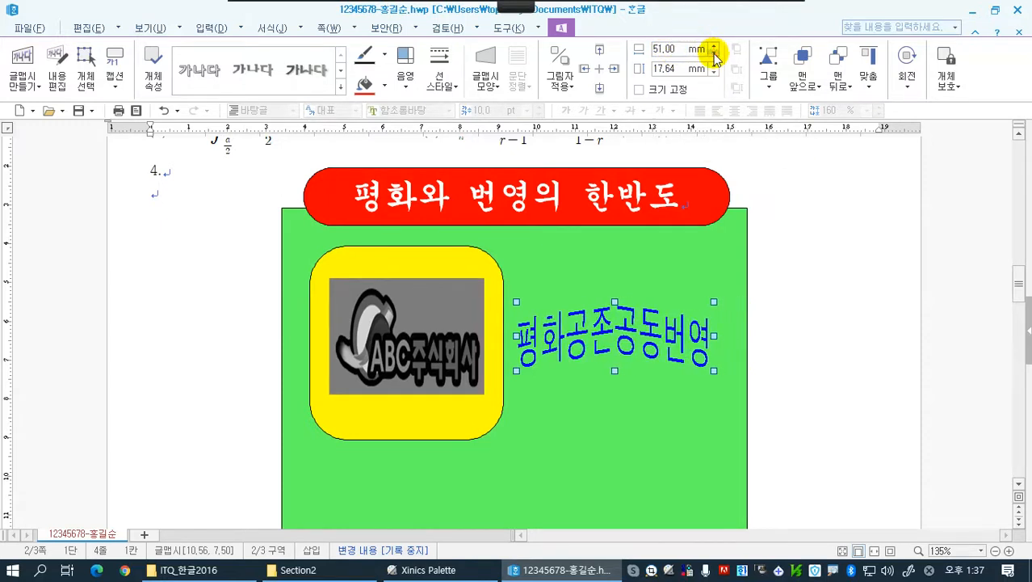
left_click(714, 52)
left_click(714, 53)
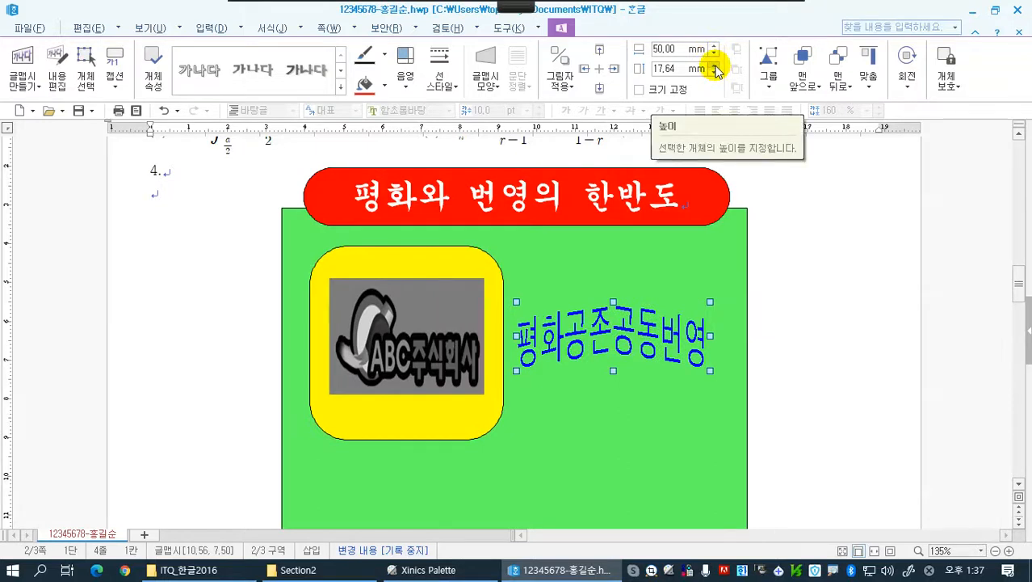
Set the 글맵시 text's height to 30 mm with 크기 고정 enabled, and align it level with the logo picture
left_click(714, 65)
left_click(714, 65)
left_click(714, 66)
left_click(714, 65)
left_click(714, 66)
left_click(714, 65)
left_click(714, 66)
left_click(714, 66)
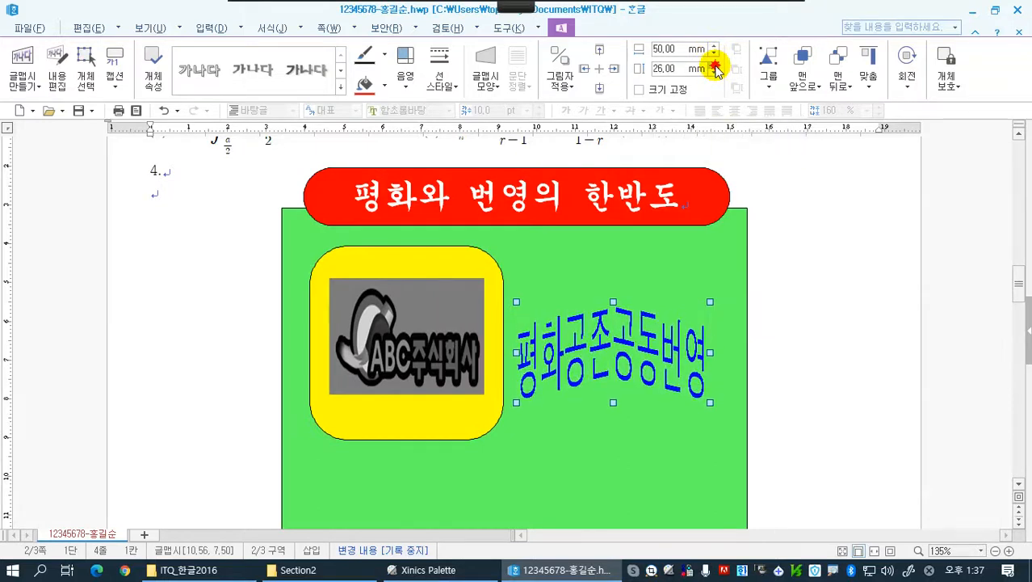
left_click(715, 65)
left_click(715, 65)
left_click(715, 65)
left_click(714, 65)
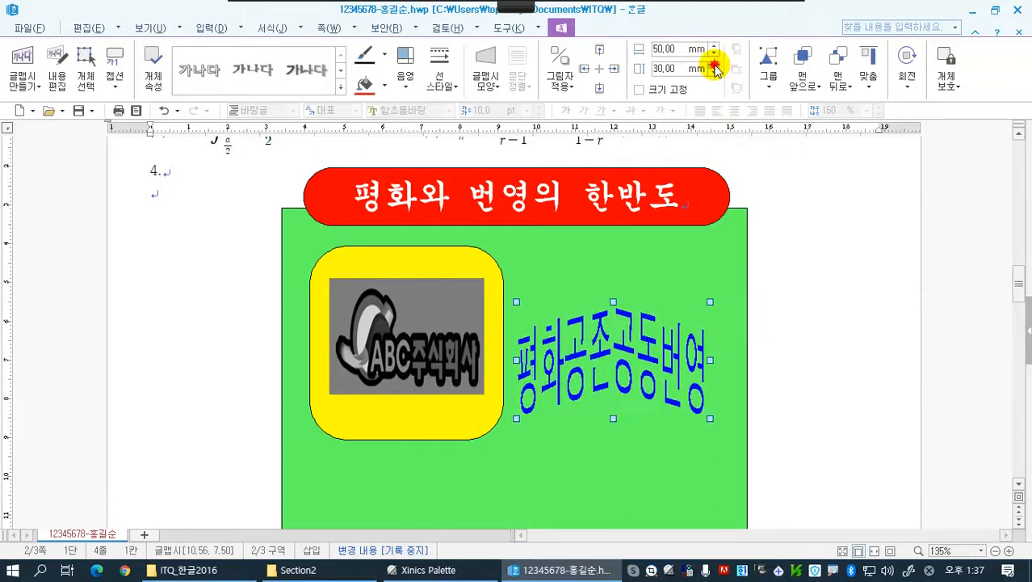
left_click(640, 91)
left_click_drag(616, 377, 622, 351)
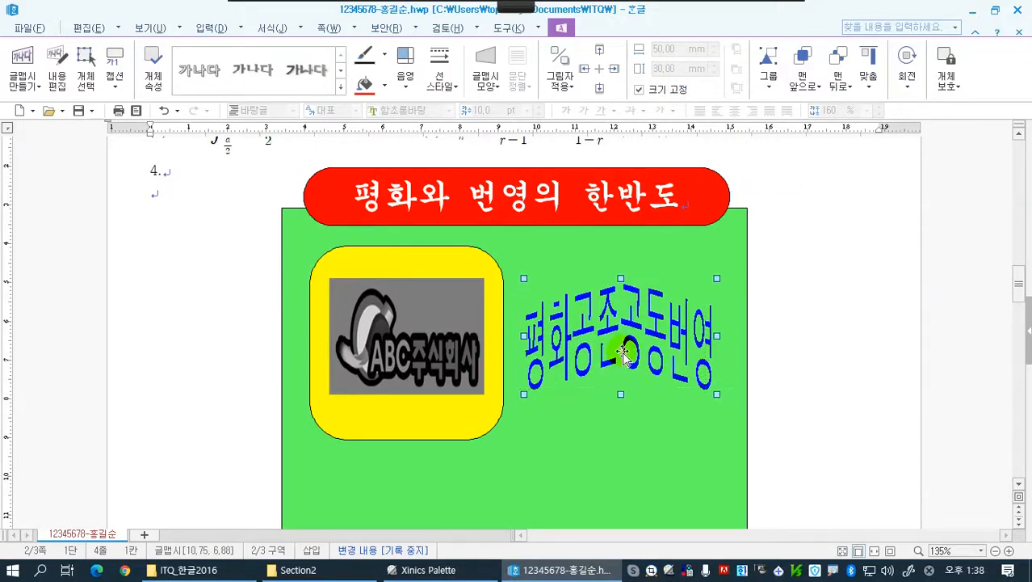
Draw a small rectangle about 7 mm wide and 11 mm high on the green background below the yellow rounded rectangle
left_click(784, 356)
scroll(783, 355, "down", 6)
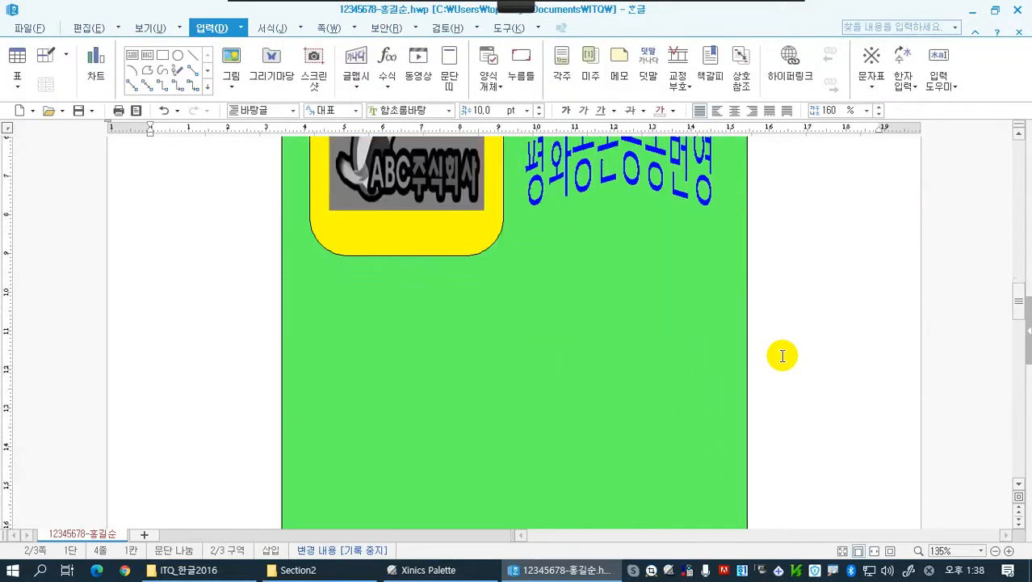
scroll(783, 355, "down", 2)
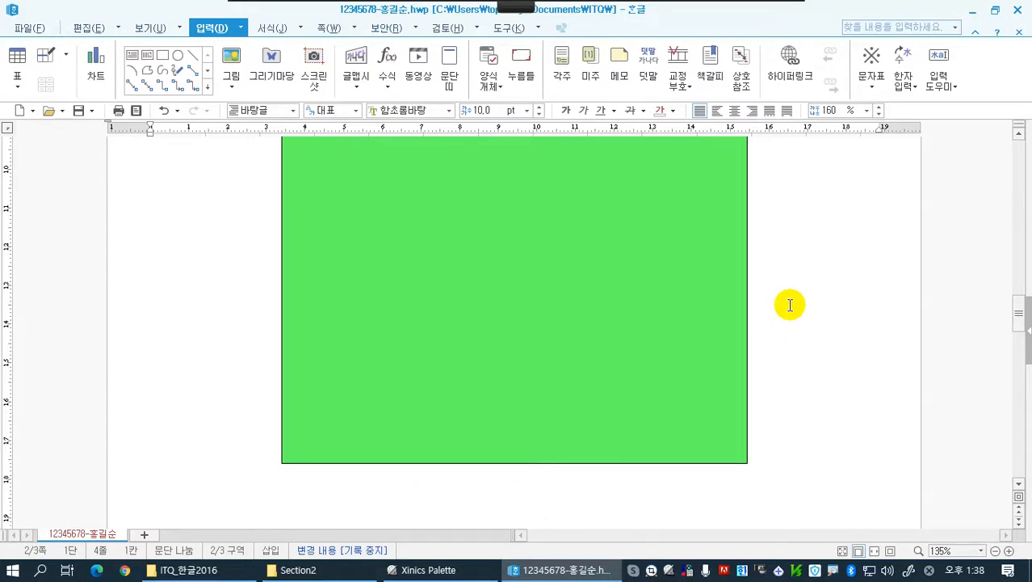
scroll(790, 305, "up", 2)
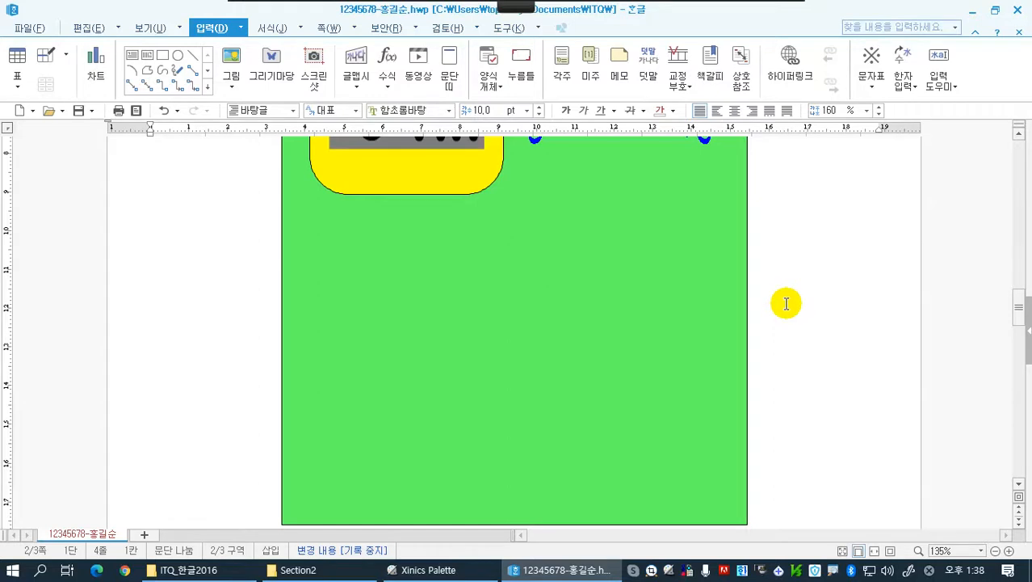
left_click(166, 56)
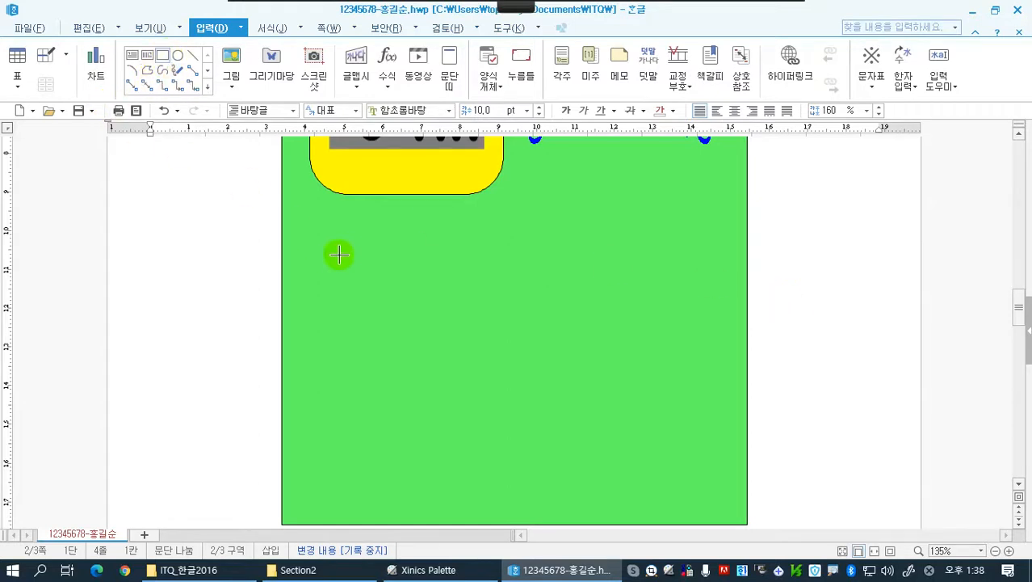
left_click_drag(355, 258, 382, 300)
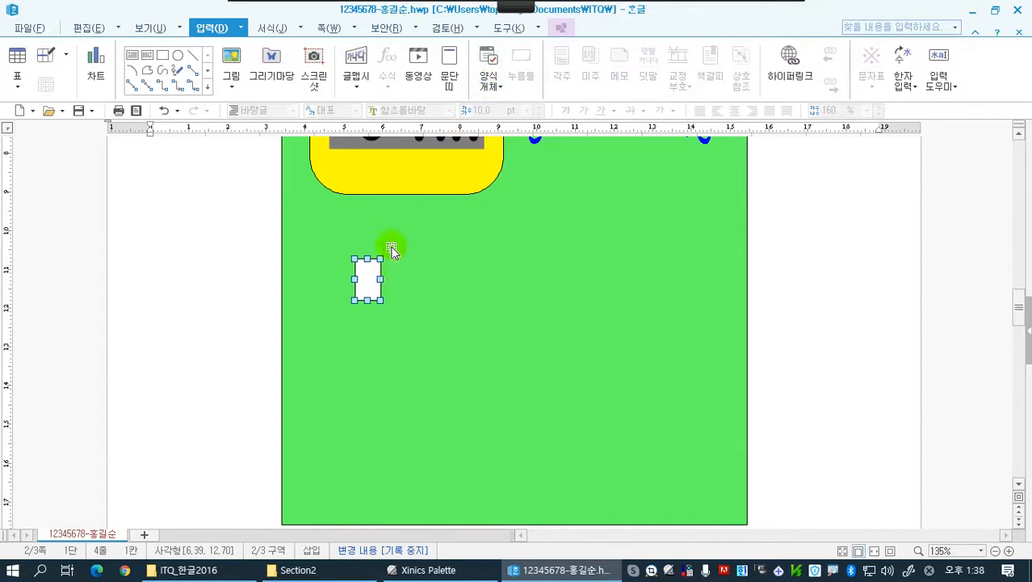
Set the small rectangle's width to 10 mm and height to 15 mm, and enable 크기 고정
left_click(566, 28)
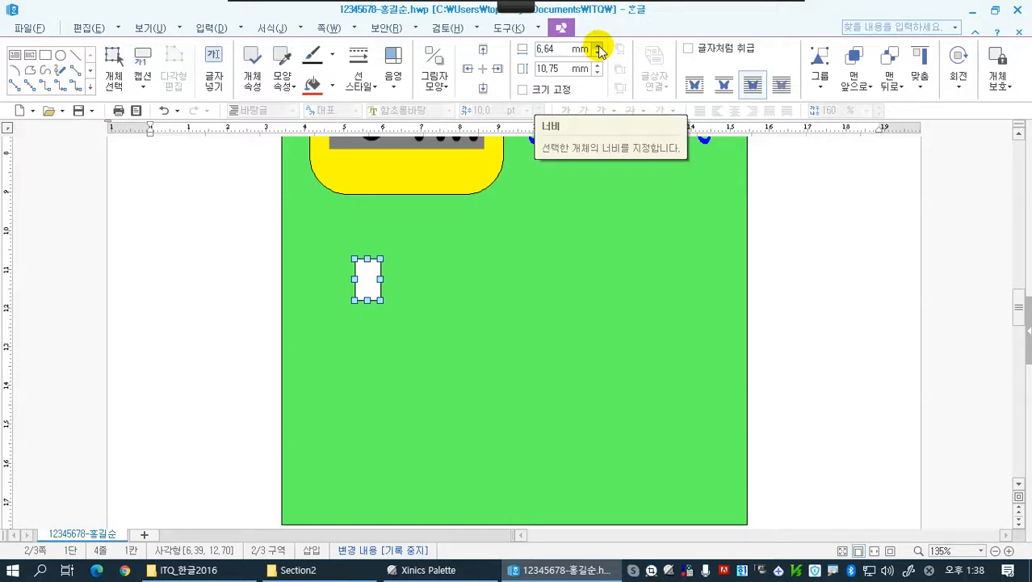
left_click(599, 50)
left_click(598, 50)
left_click(599, 50)
left_click(599, 50)
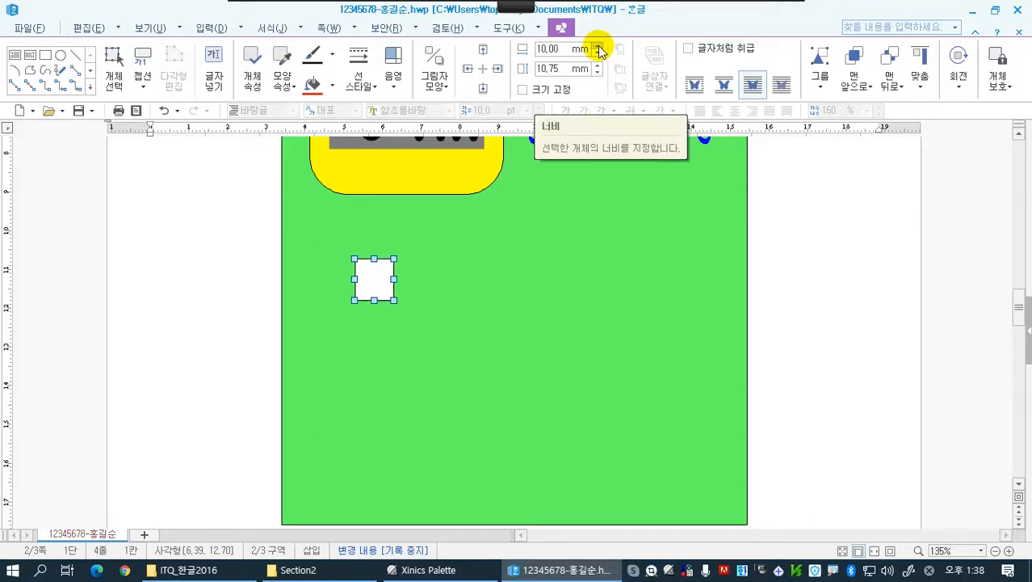
left_click(597, 64)
left_click(597, 65)
left_click(597, 64)
left_click(597, 65)
left_click(597, 65)
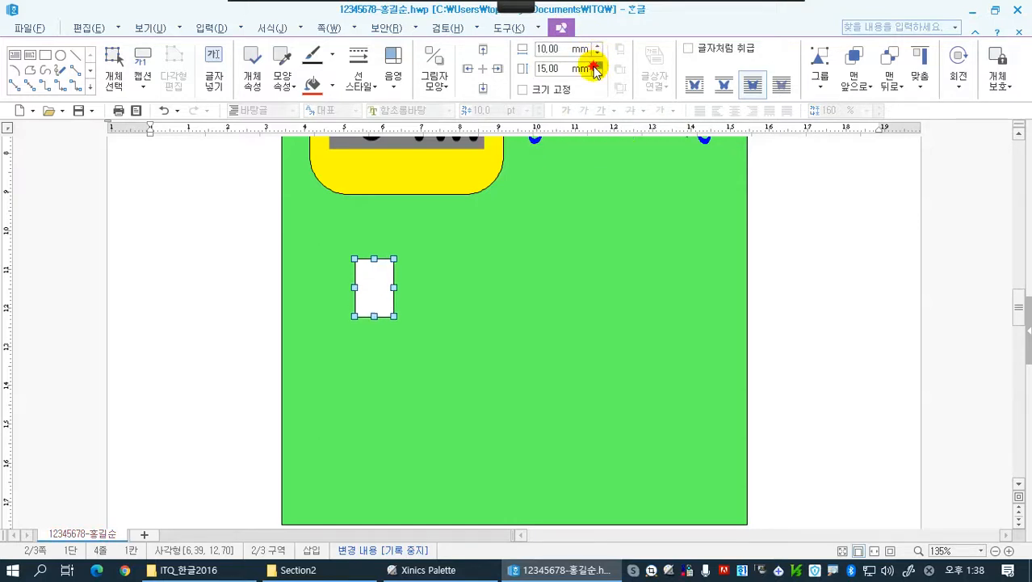
left_click(523, 90)
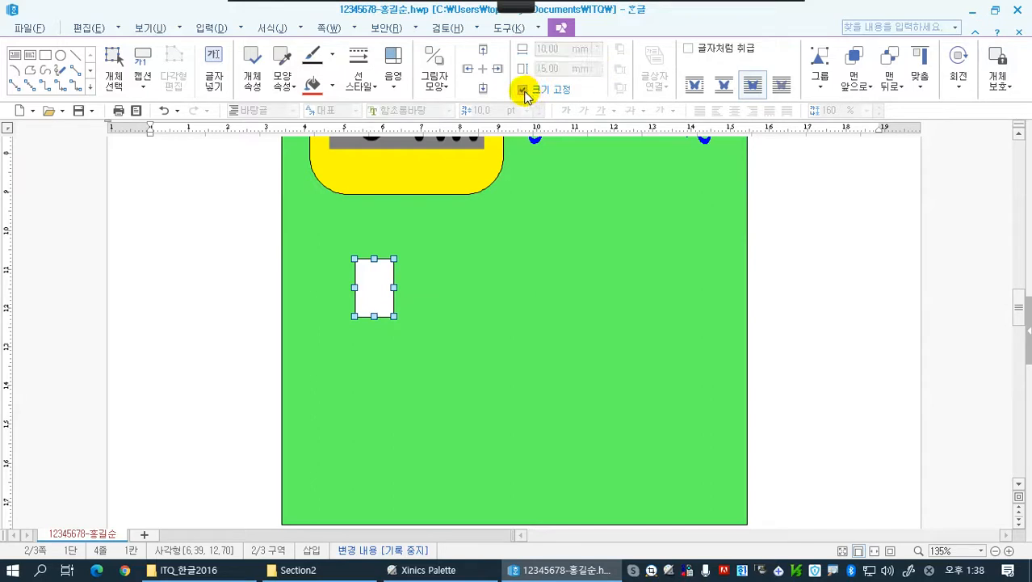
Fill the small rectangle with light orange and set its corner curvature to 반원 in its object properties
left_click(332, 87)
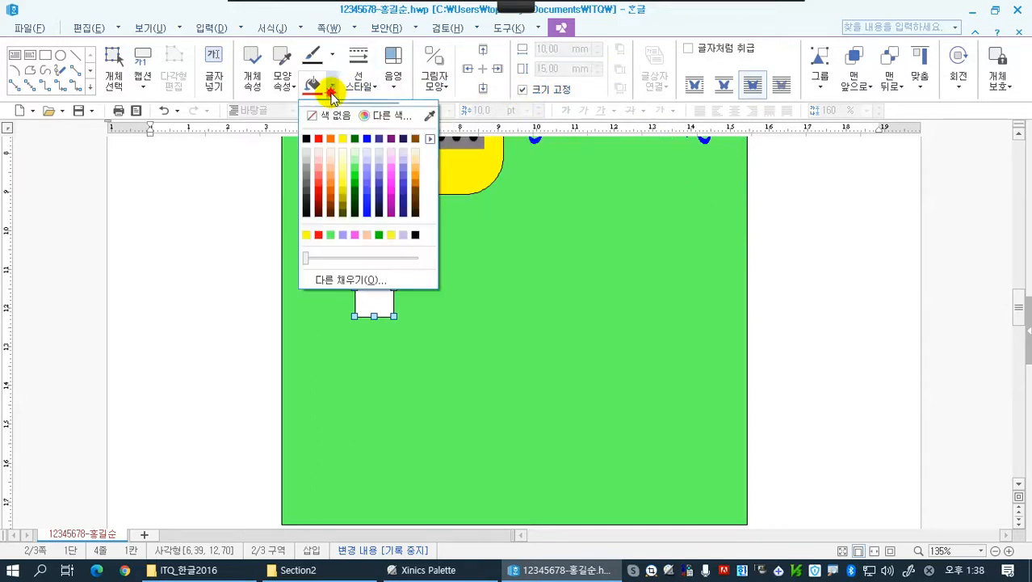
left_click(329, 170)
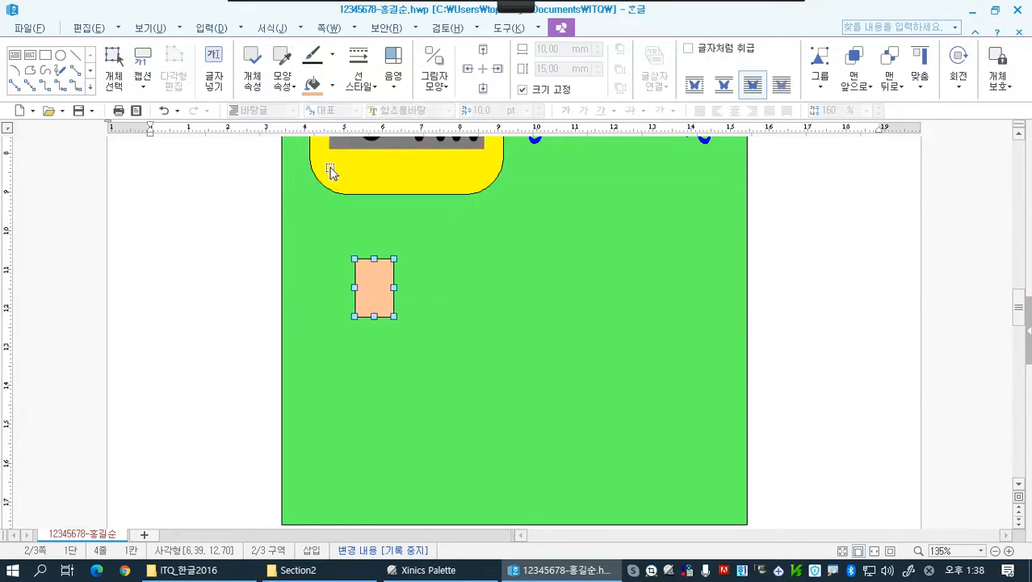
left_click(255, 80)
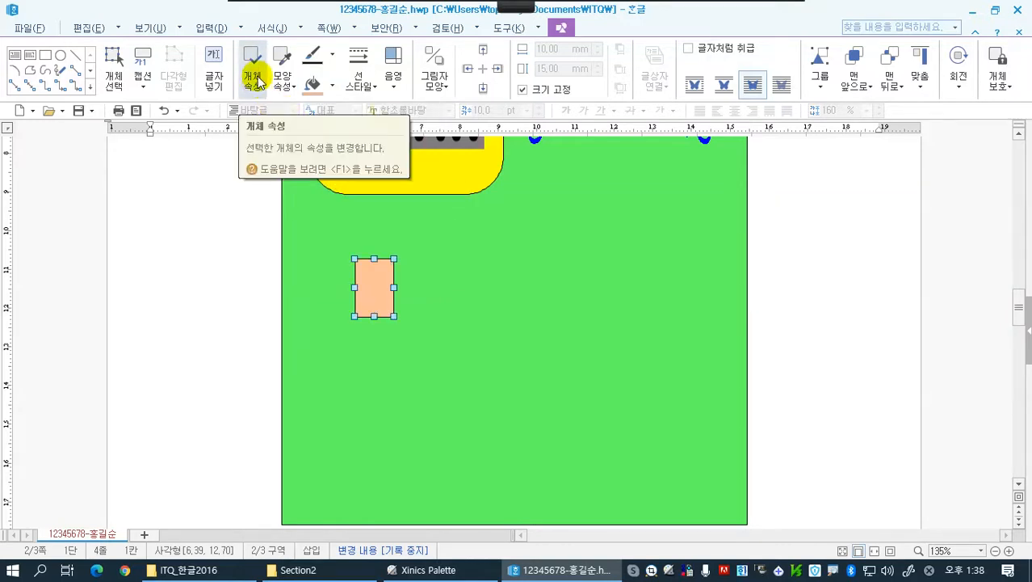
left_click(255, 80)
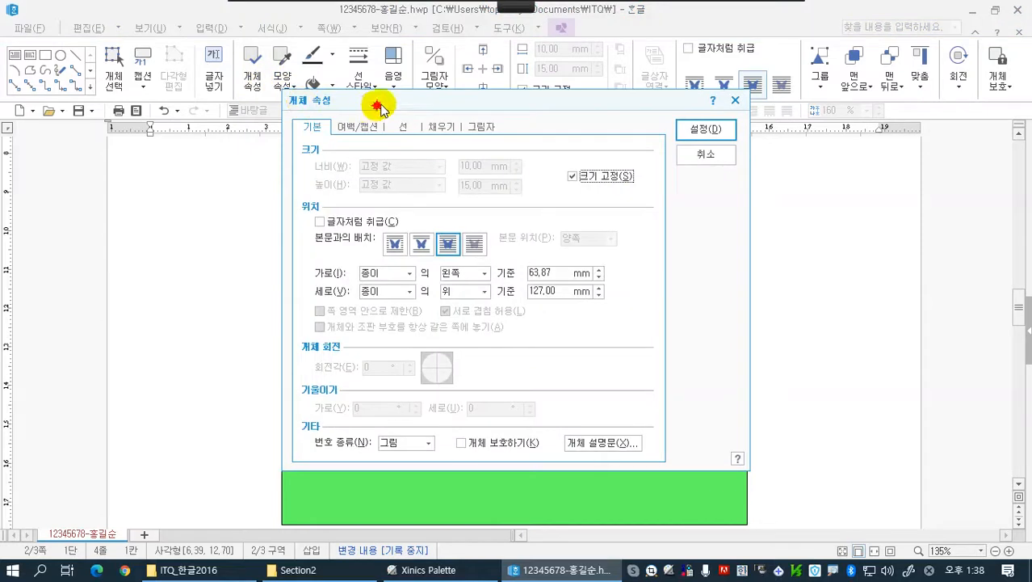
left_click_drag(380, 99, 533, 105)
left_click(558, 125)
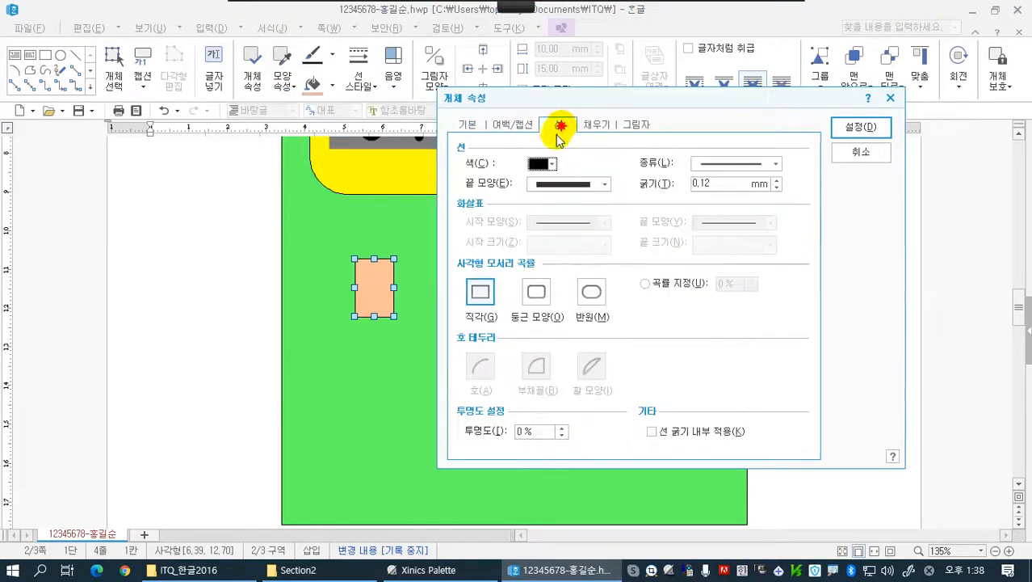
left_click(590, 296)
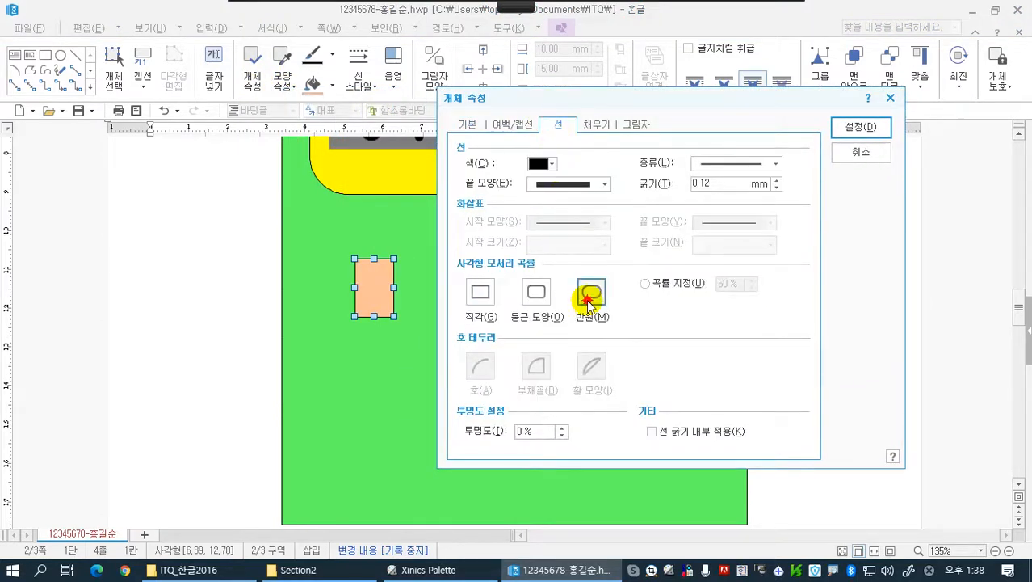
left_click(852, 131)
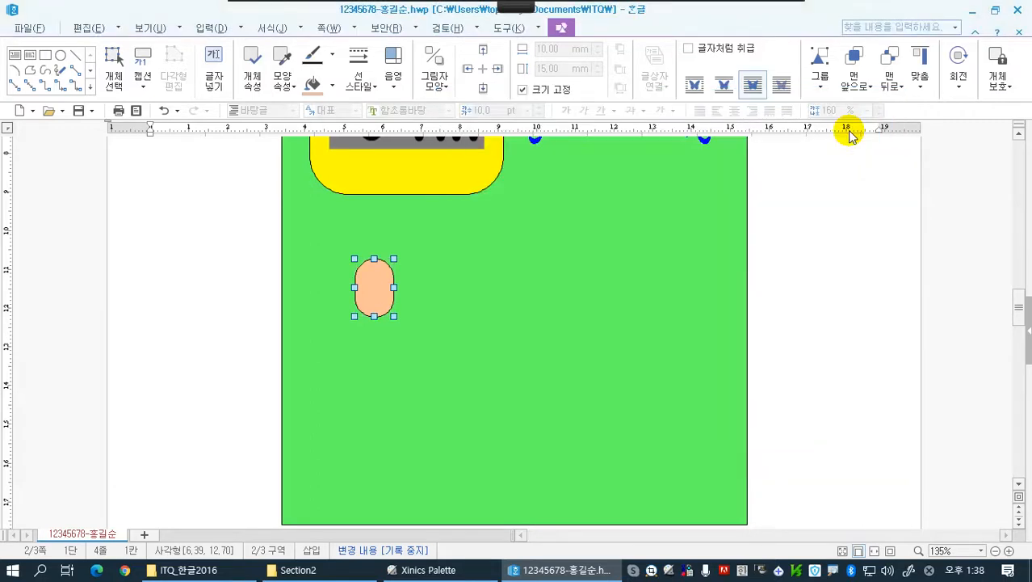
Nudge the light orange shape slightly left and draw a rectangle about 14 mm wide and 10 mm high overlapping its left side
left_click_drag(375, 284, 370, 285)
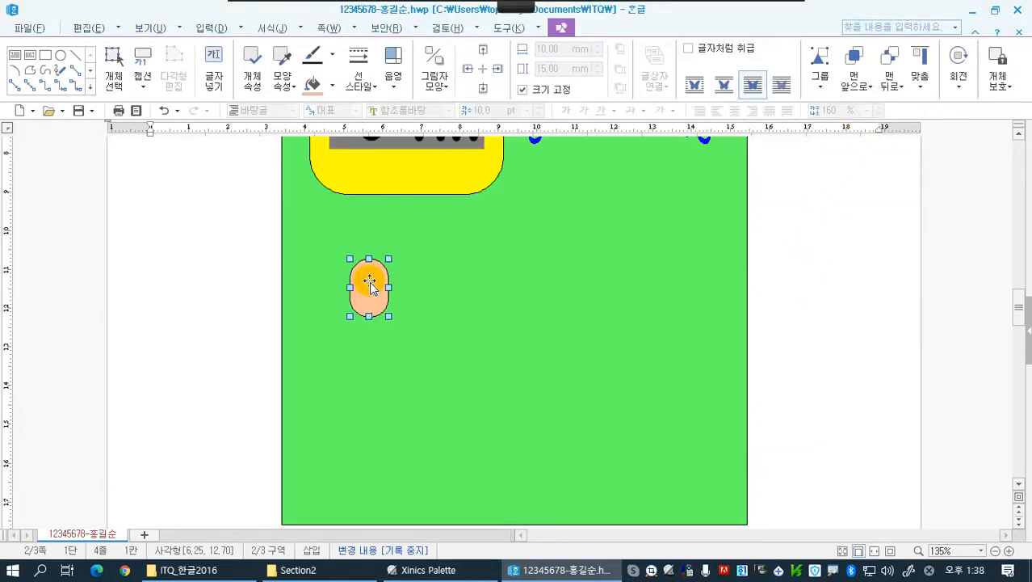
left_click(202, 28)
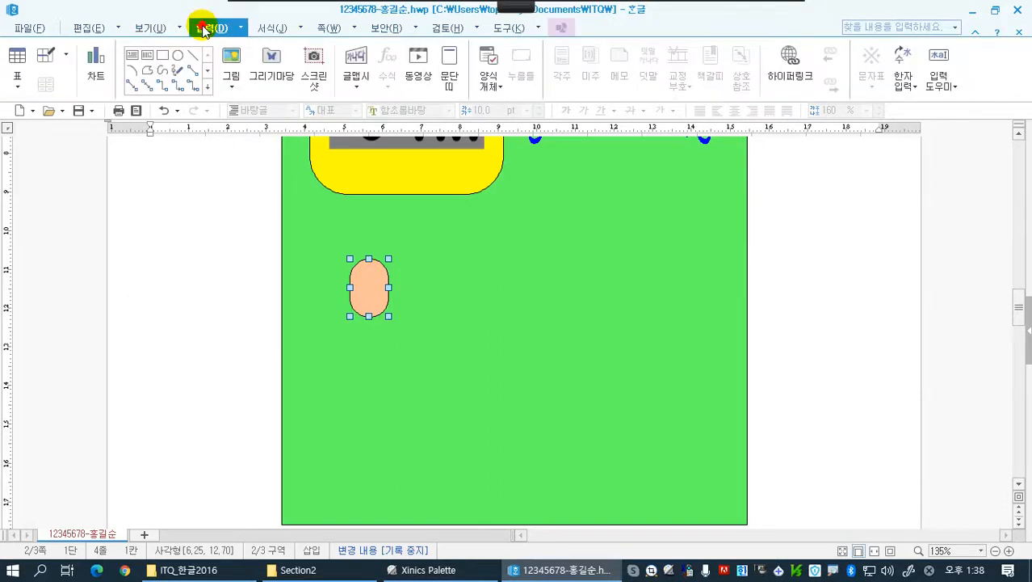
left_click(164, 56)
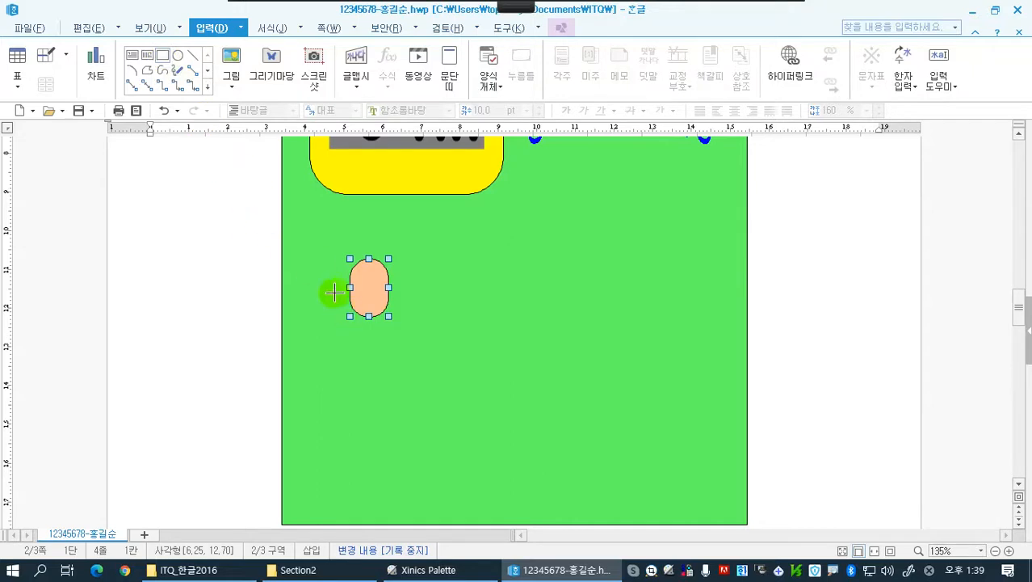
left_click_drag(321, 270, 373, 307)
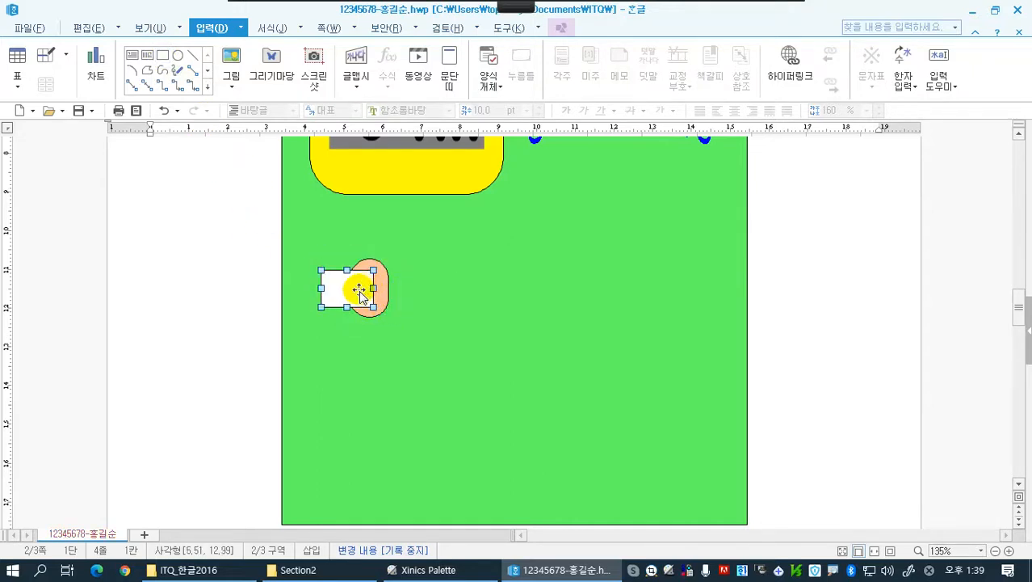
Set the white rectangle to 12 mm by 12 mm, enable 크기 고정, and center it vertically against the orange shape
left_click(560, 28)
left_click(598, 45)
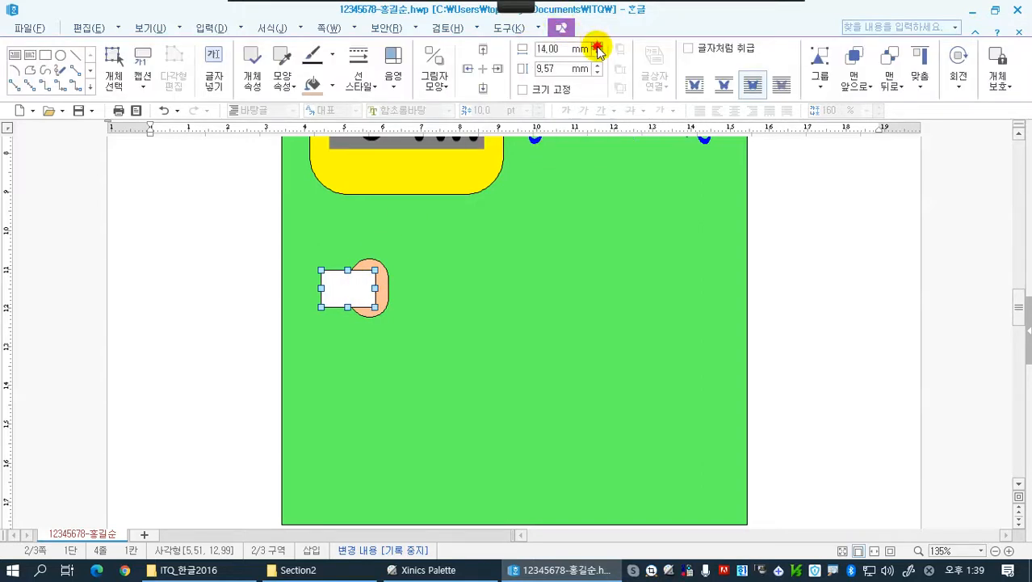
left_click(599, 51)
left_click(599, 52)
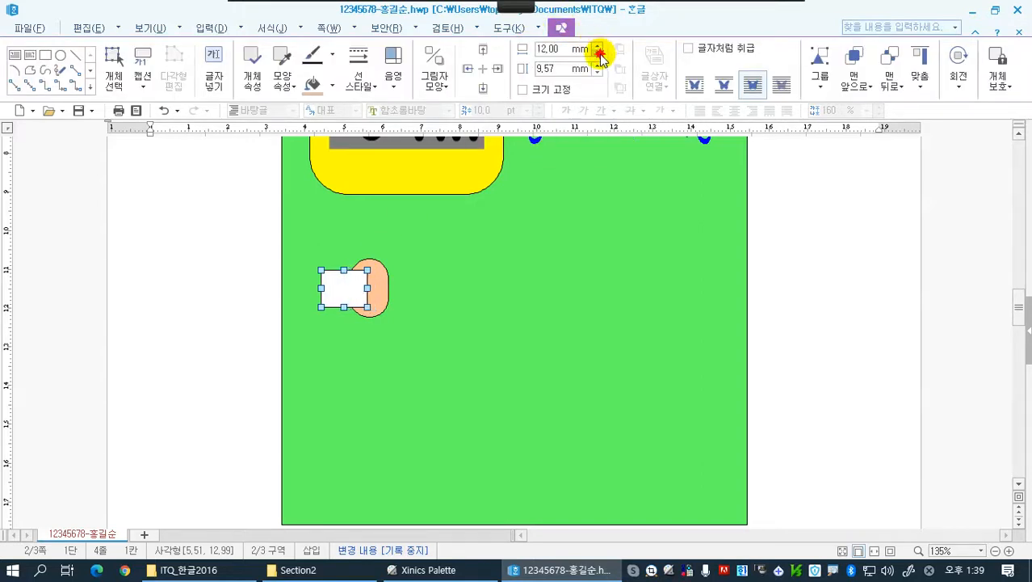
left_click(599, 65)
left_click(600, 65)
left_click(599, 64)
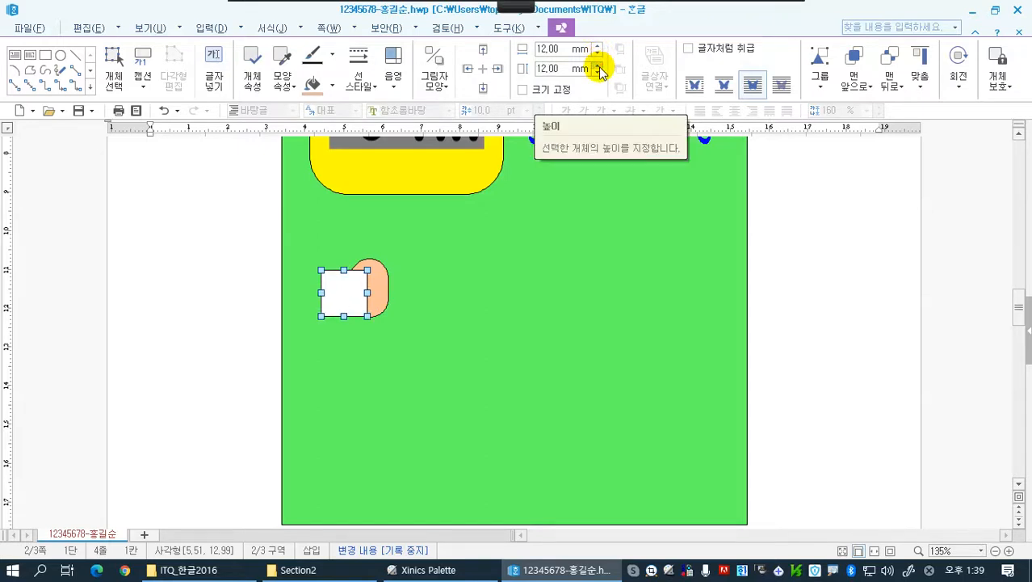
left_click(525, 92)
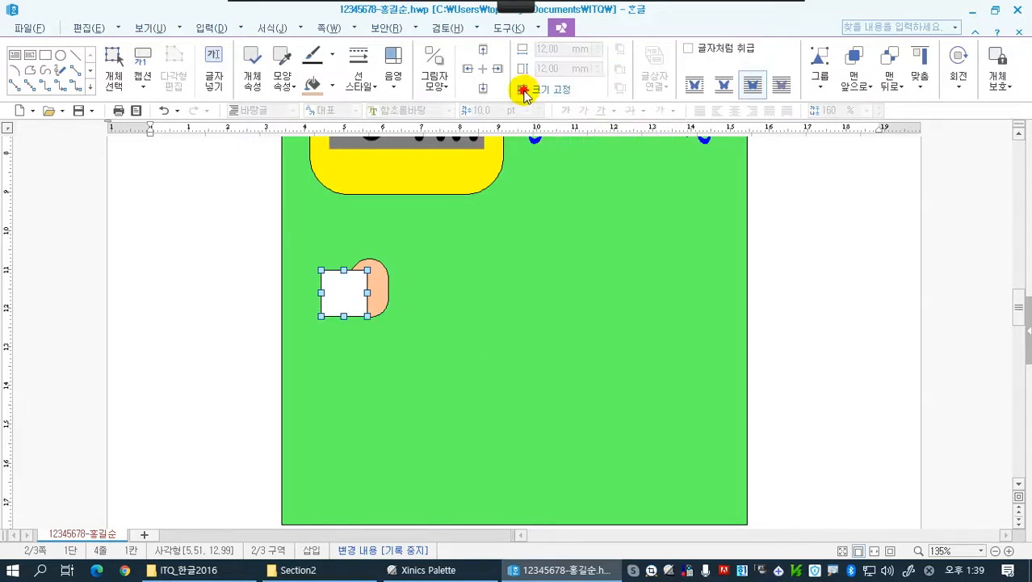
left_click_drag(352, 292, 353, 287)
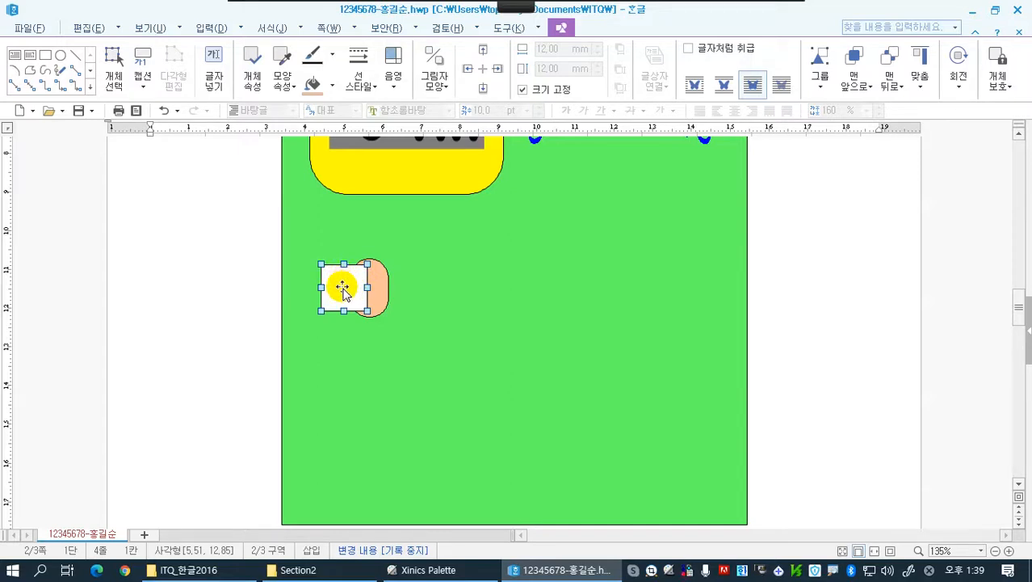
Add the text 1 inside the white square and set its font to 궁서
left_click(218, 77)
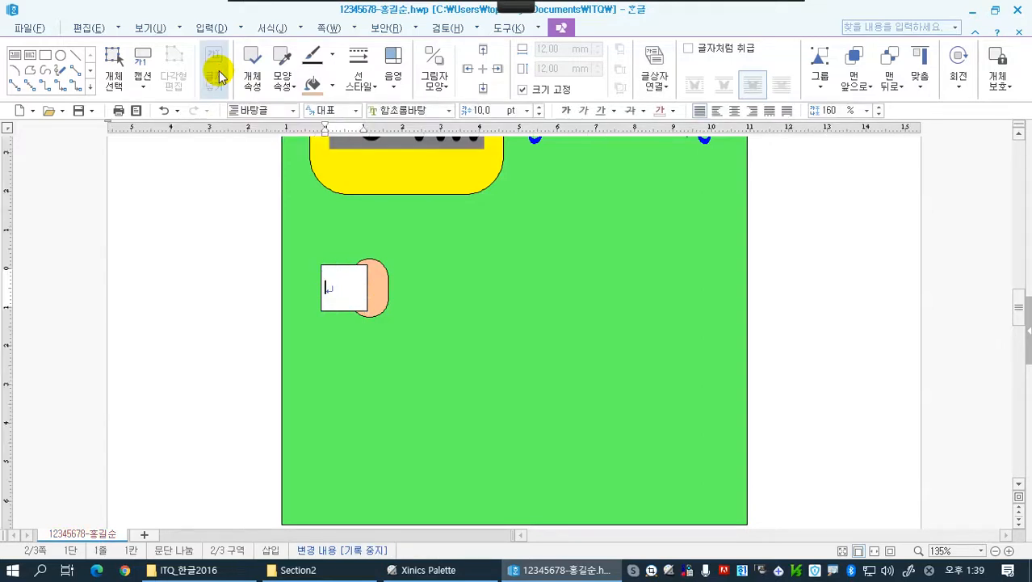
type("1")
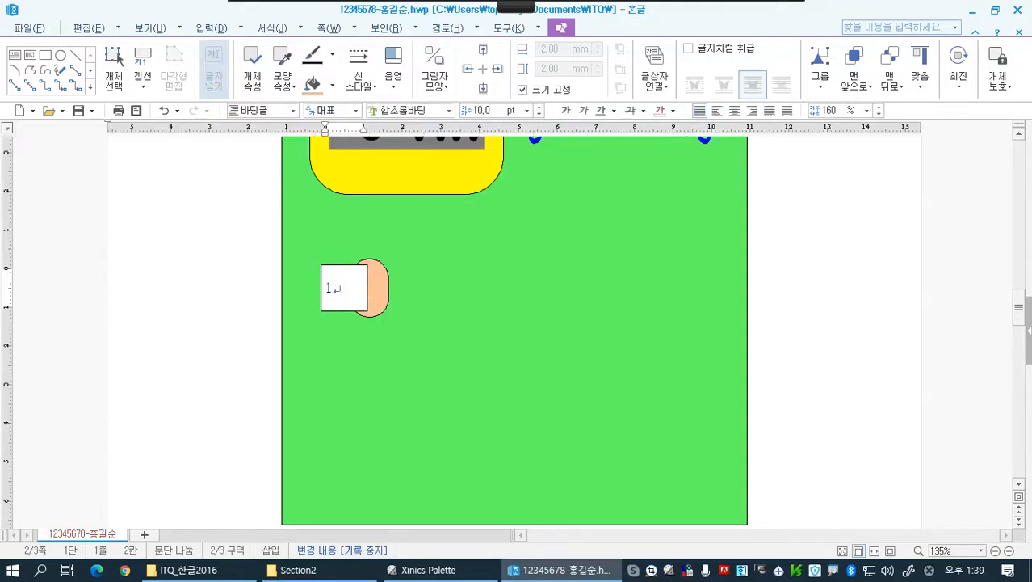
left_click(334, 287)
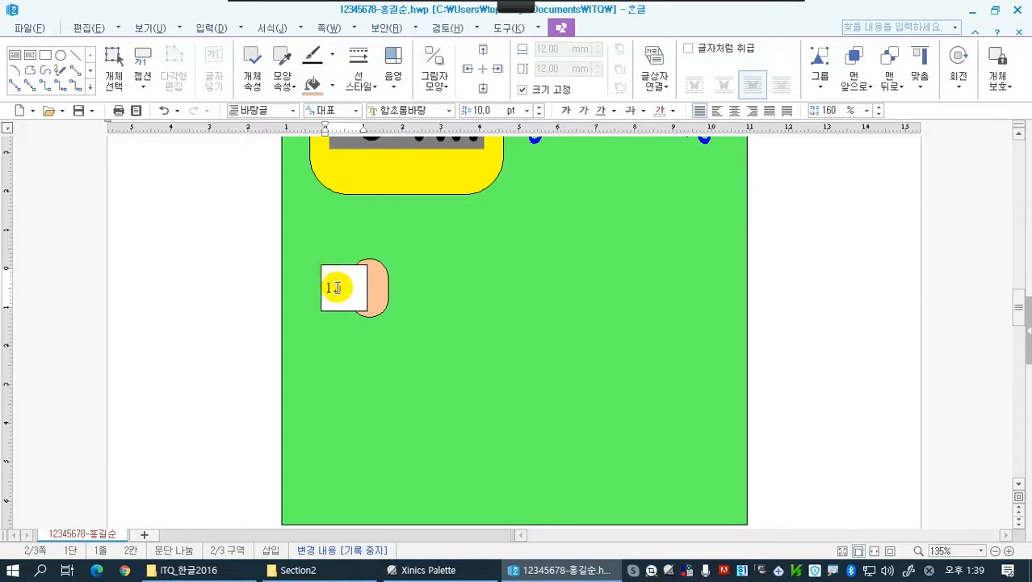
left_click_drag(333, 287, 362, 287)
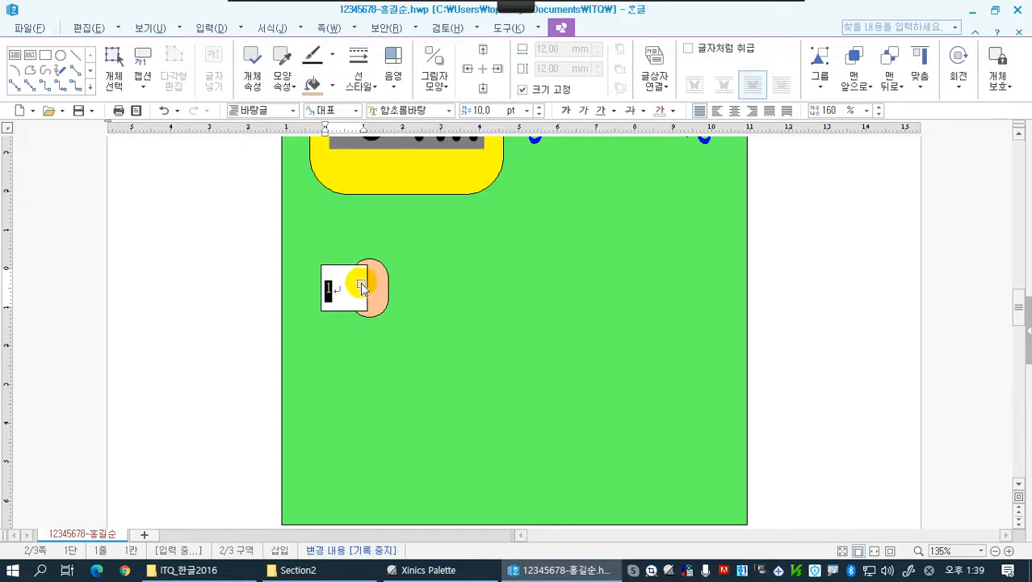
left_click(447, 111)
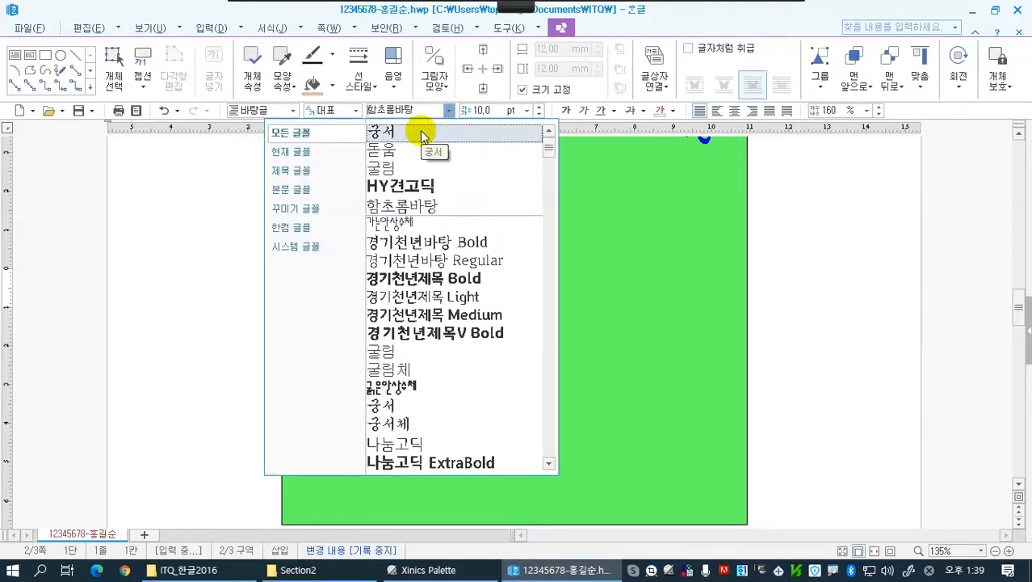
left_click(421, 132)
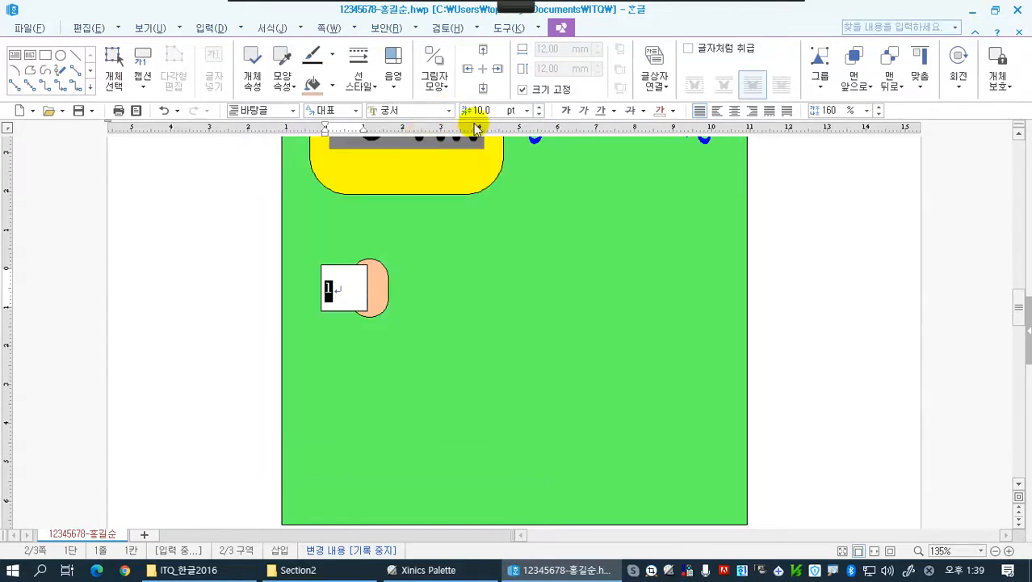
Set the number 1 in the white square to 20 pt and center-align it
left_click(538, 107)
left_click(538, 106)
left_click(538, 107)
left_click(538, 107)
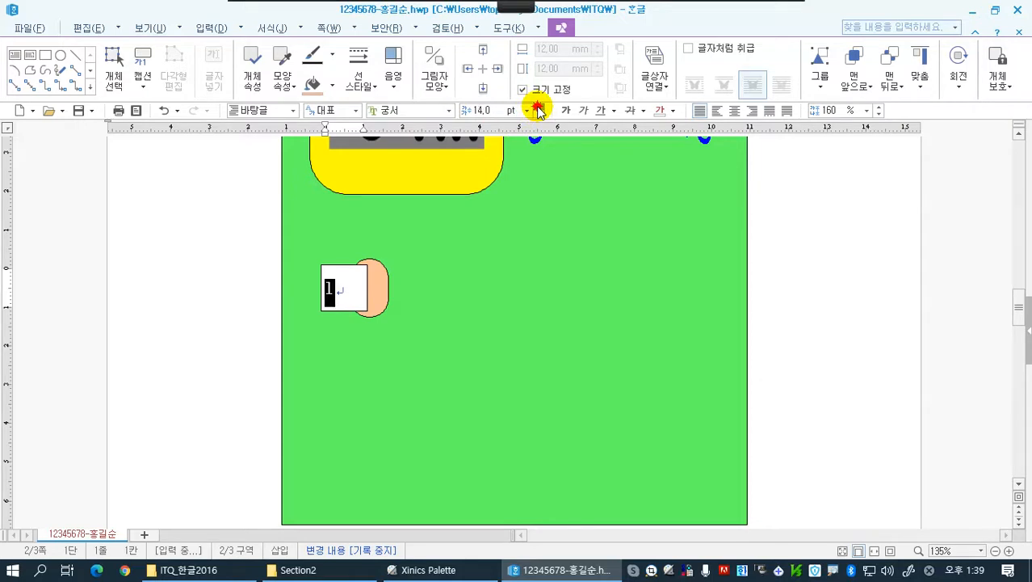
left_click(538, 106)
left_click(538, 106)
left_click(538, 106)
left_click(538, 106)
left_click(538, 107)
left_click(538, 107)
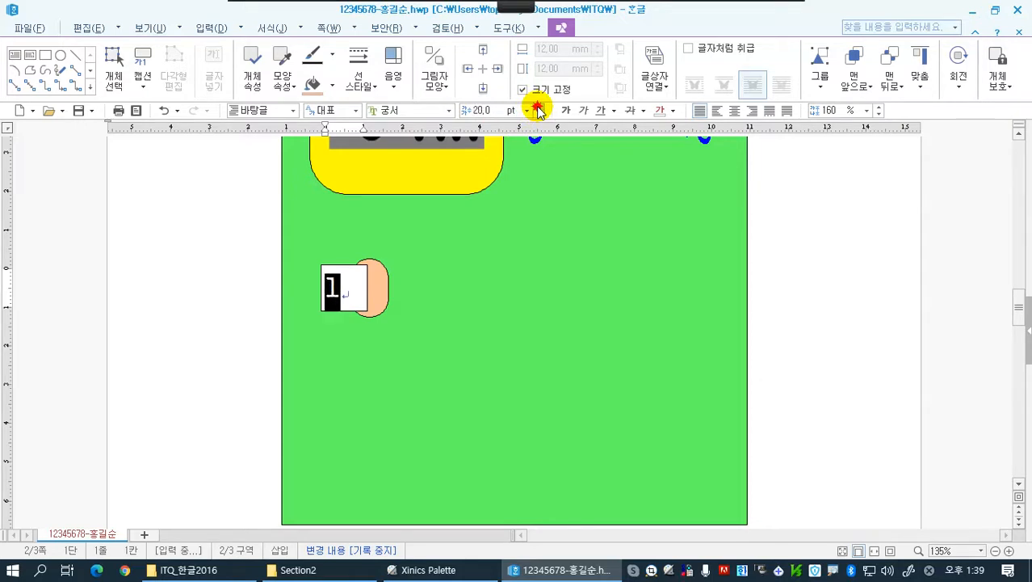
left_click(733, 113)
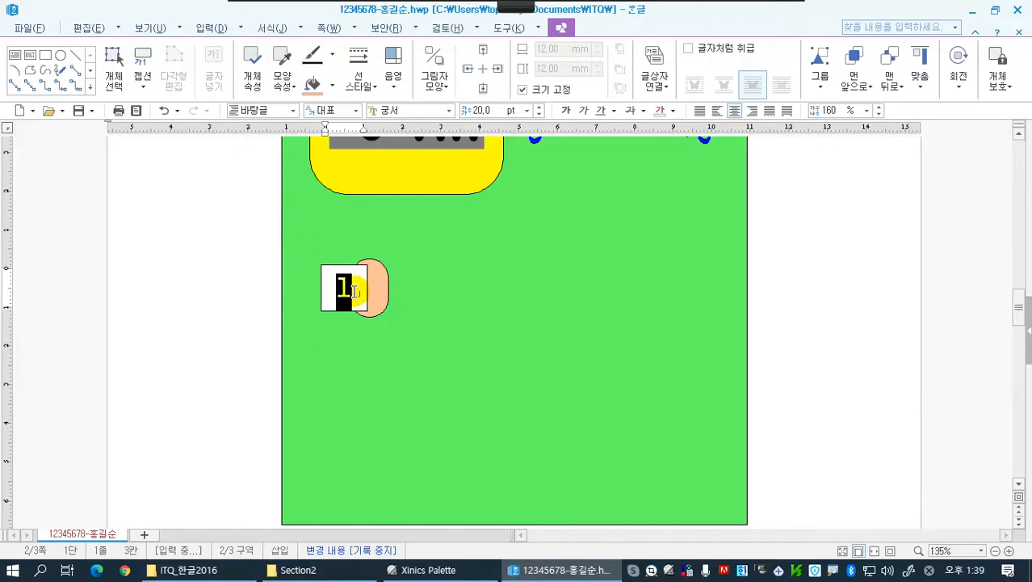
left_click(222, 288)
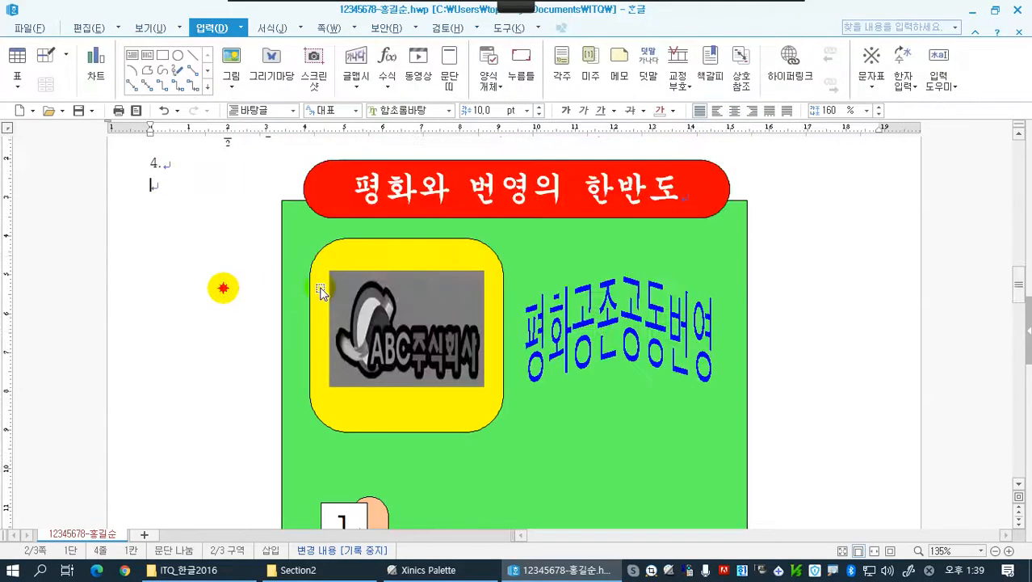
Move the white number square and the light orange shape slightly left, keeping their overlap
scroll(361, 358, "down", 4)
left_click(380, 346)
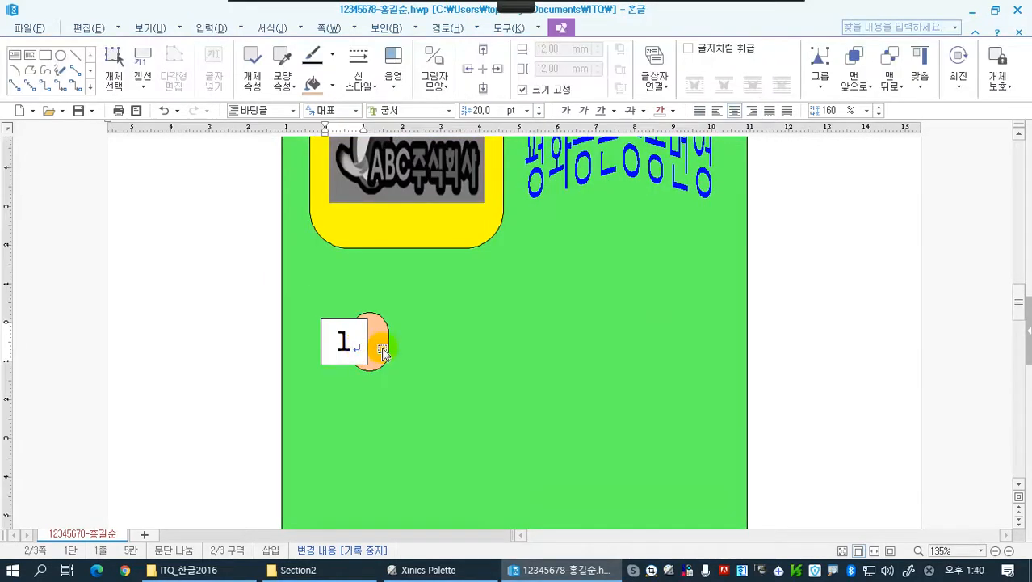
mouse_move(363, 330)
left_mouse_down()
mouse_move(349, 331)
mouse_move(378, 336)
mouse_move(365, 340)
left_mouse_up()
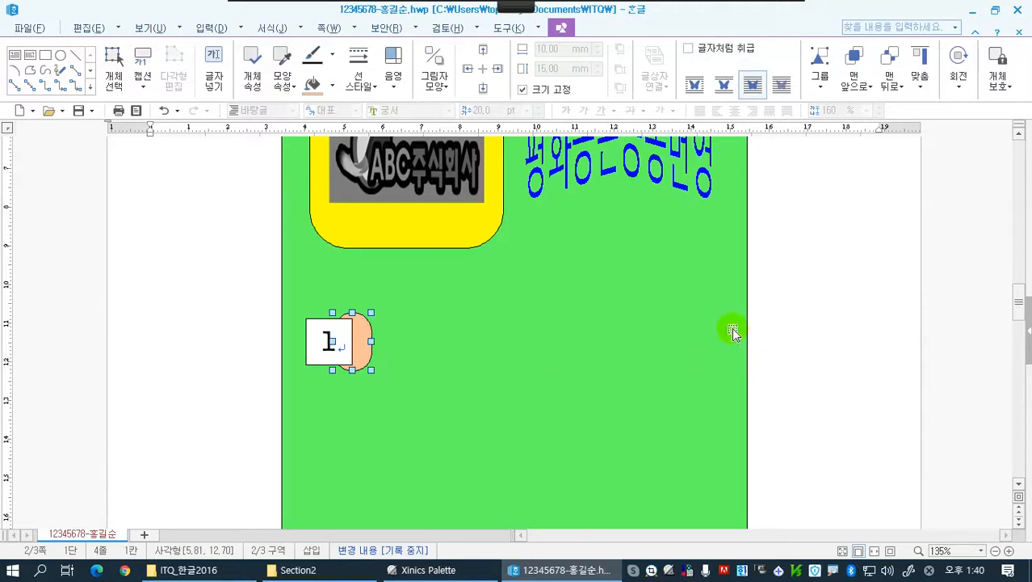
Draw a wide horizontal text box from just right of the orange shape to near the green background's right edge
left_click(214, 30)
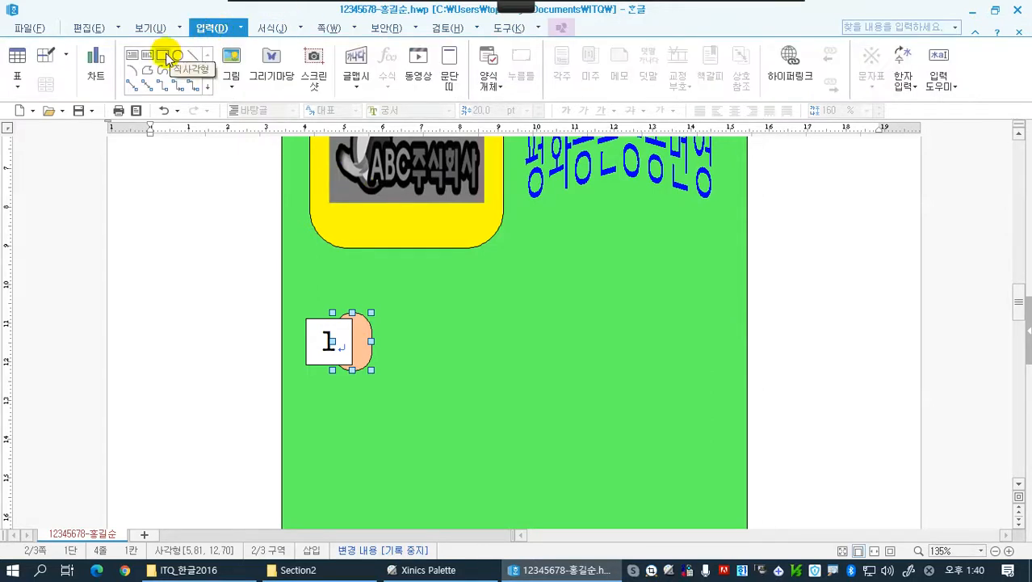
left_click(165, 56)
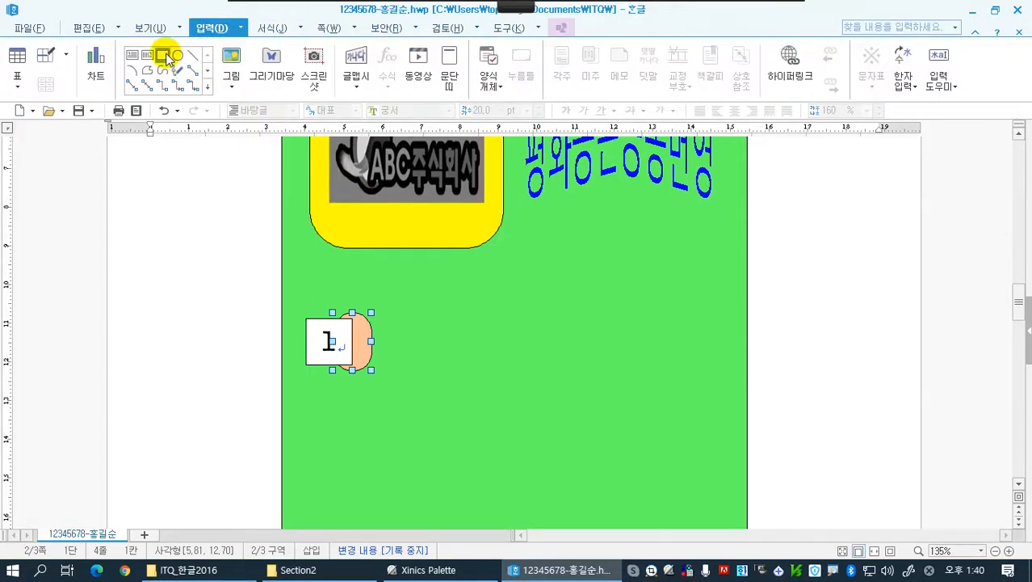
left_click(134, 57)
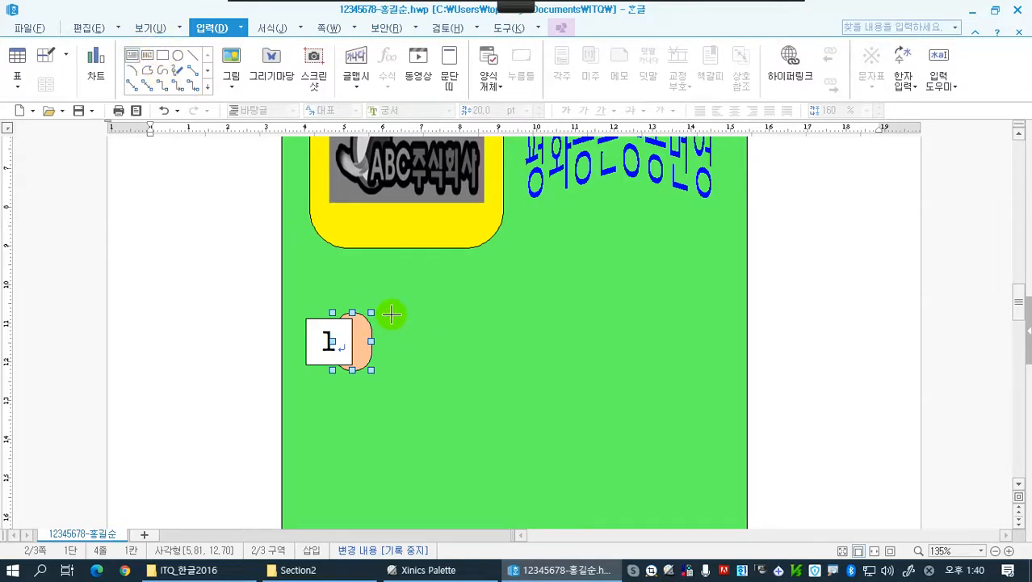
left_click_drag(392, 314, 723, 373)
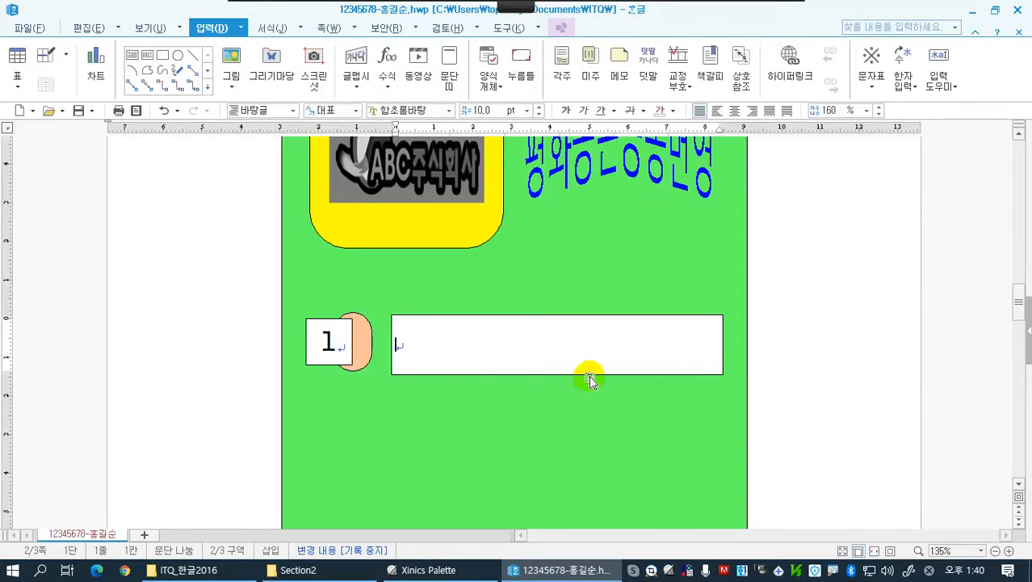
Enter 북핵 문제 해결, 평화정착 in the new text box
type("북ㅎ")
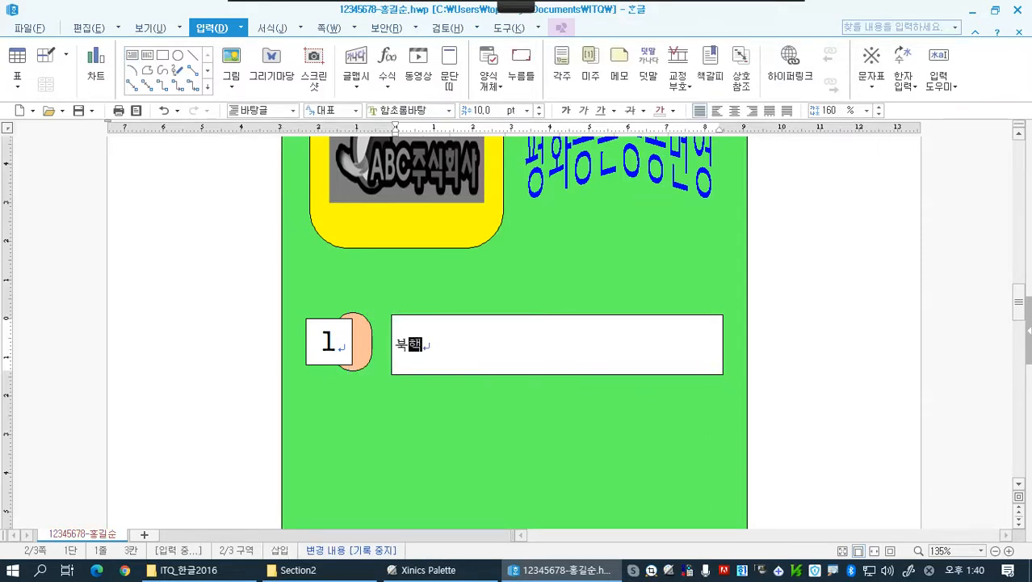
type(" 문제 ")
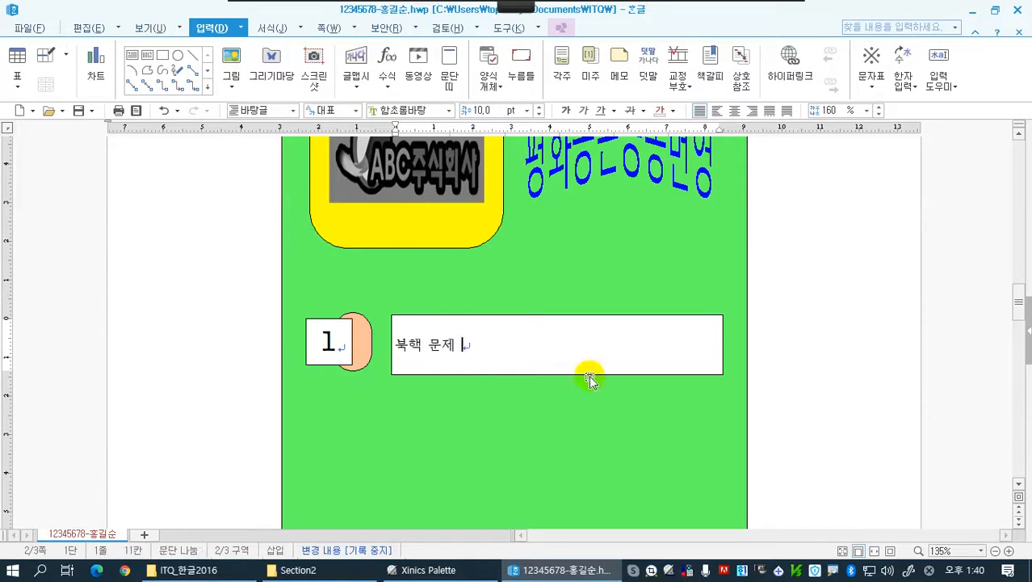
type("해결, 평화")
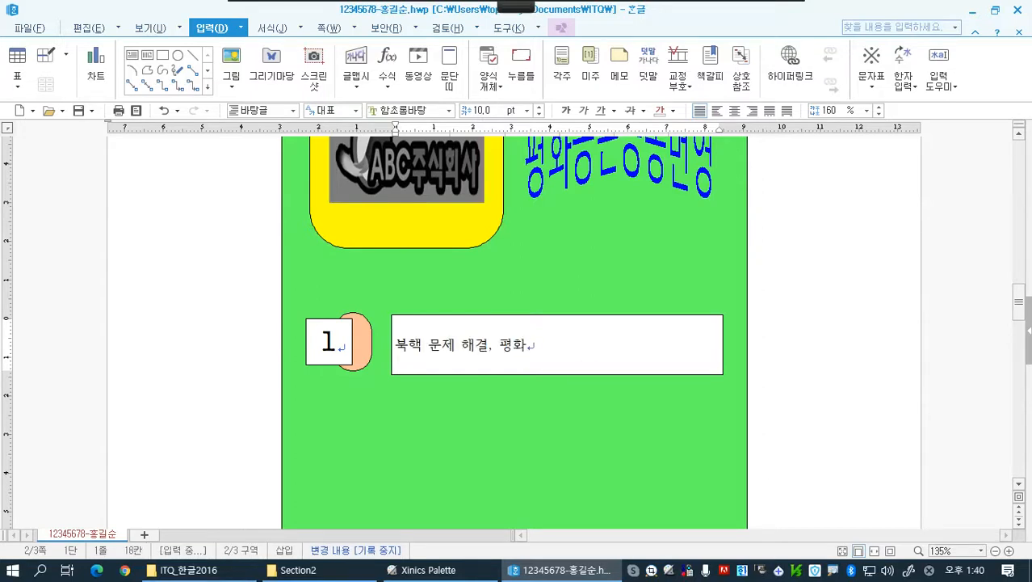
type("정착")
Format the text box's text in 굴림 at 18 pt and center-align it
left_click_drag(576, 341, 377, 356)
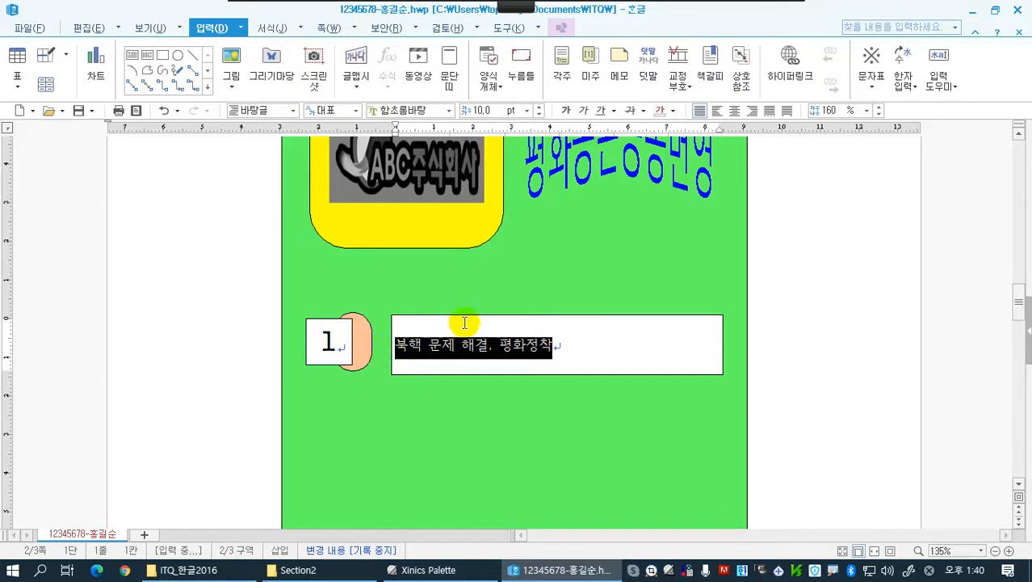
left_click(448, 110)
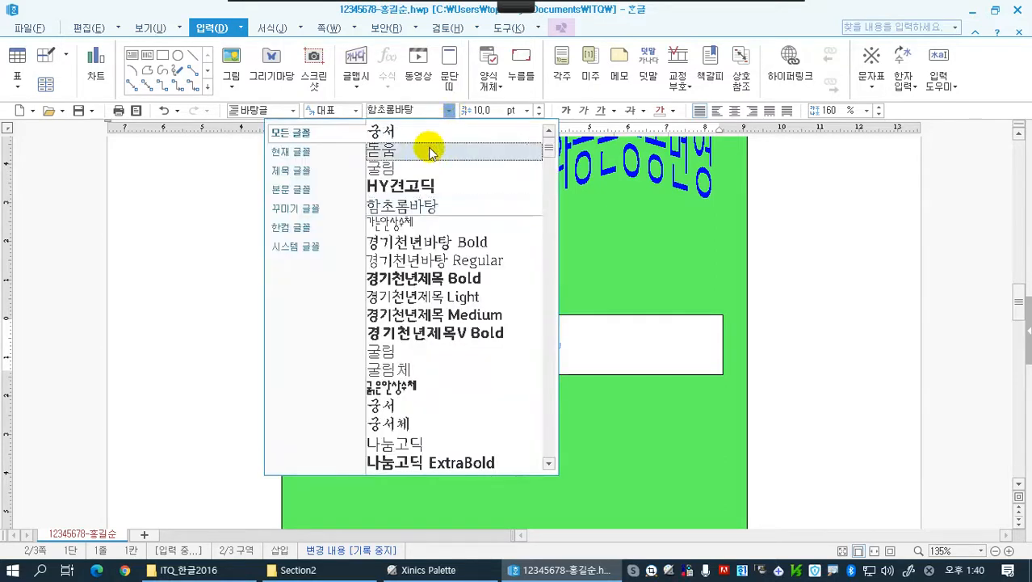
left_click(426, 170)
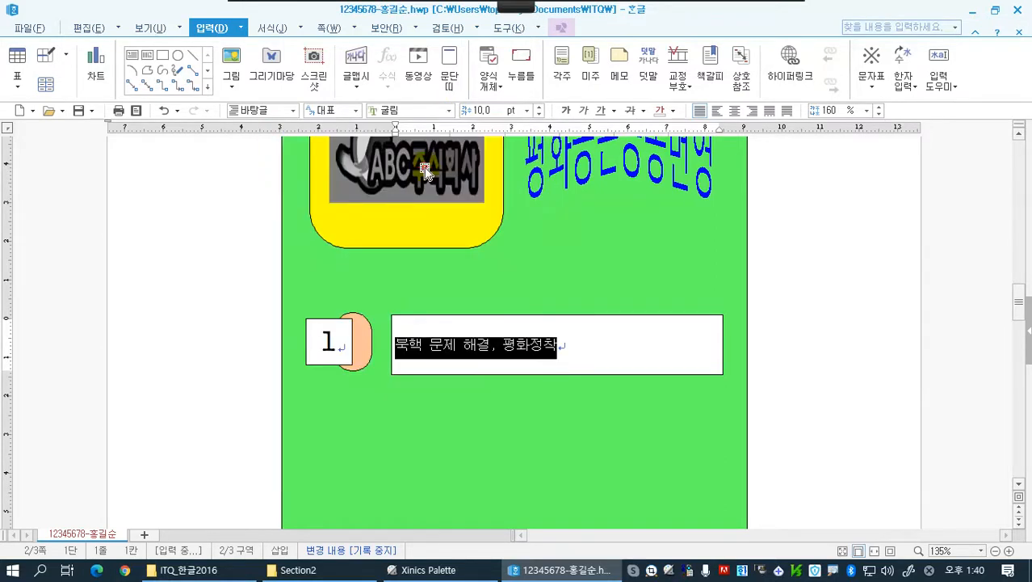
left_click(540, 107)
left_click(540, 107)
left_click(540, 106)
left_click(540, 107)
left_click(540, 107)
left_click(541, 107)
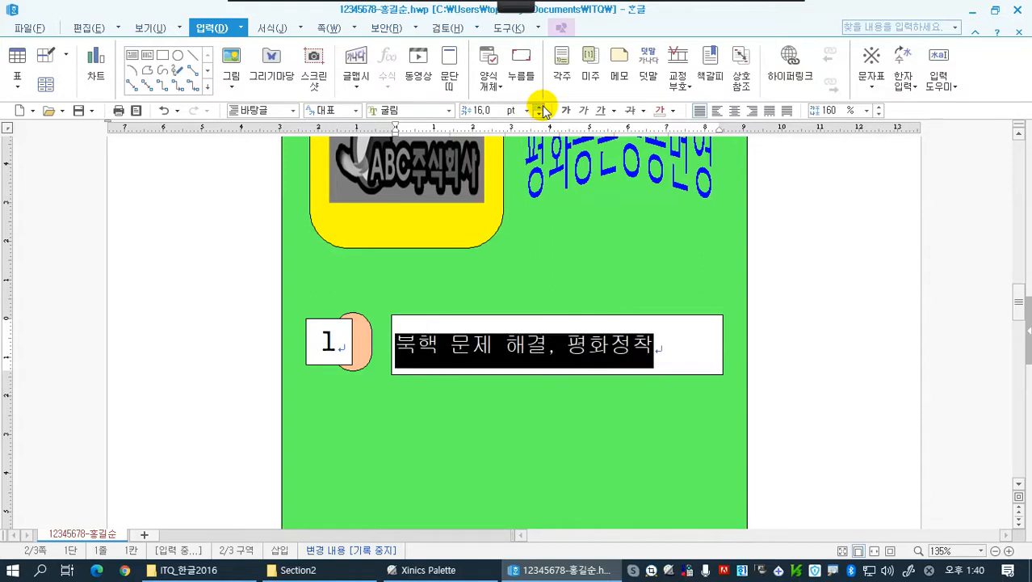
left_click(541, 107)
left_click(542, 107)
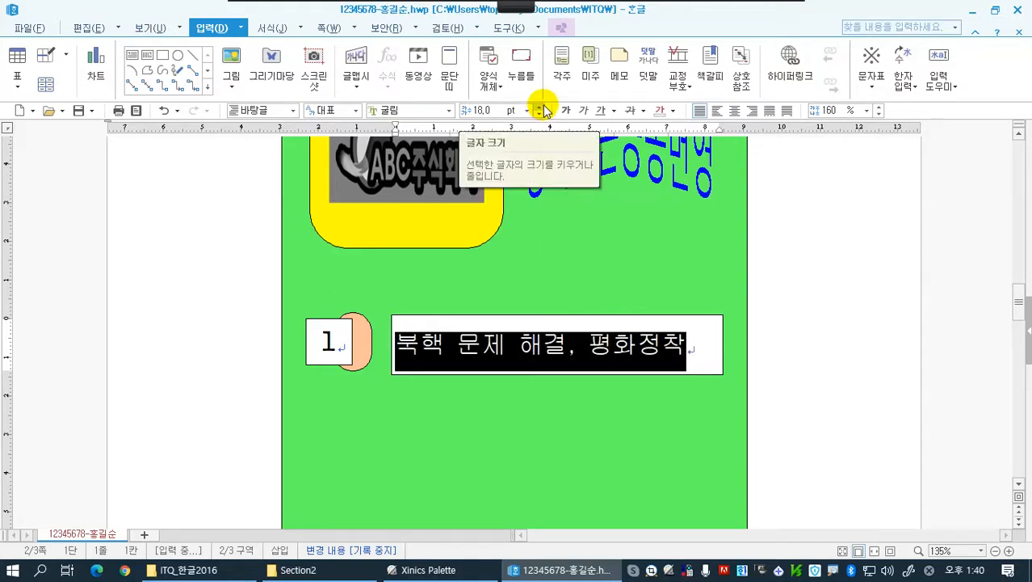
left_click(734, 110)
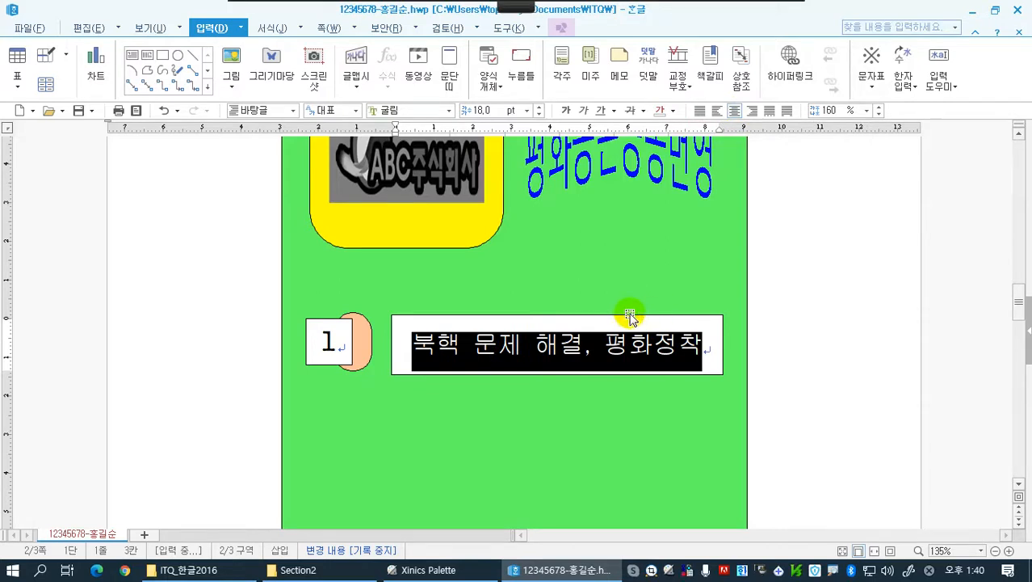
left_click(546, 318)
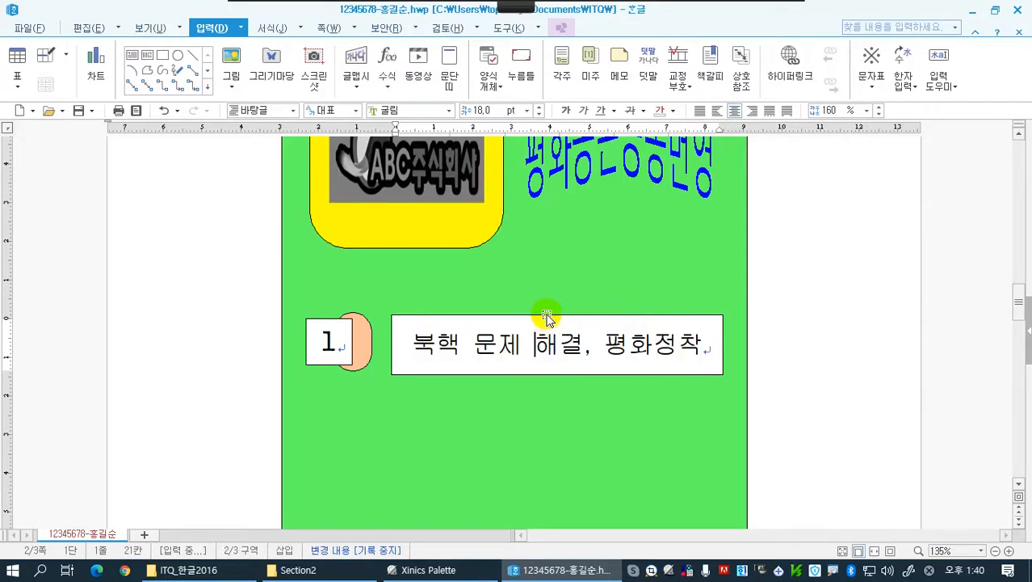
Set the outline of the 북핵 문제 해결, 평화정착 text box to the dashed line style 파선
key("shift+Escape")
left_click(827, 338)
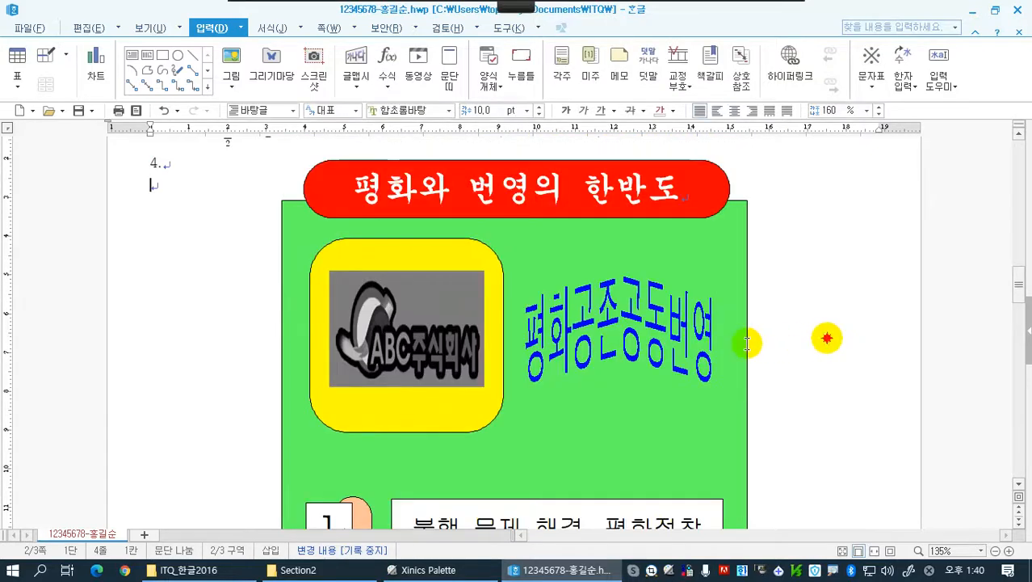
scroll(760, 380, "down", 3)
left_click(597, 322)
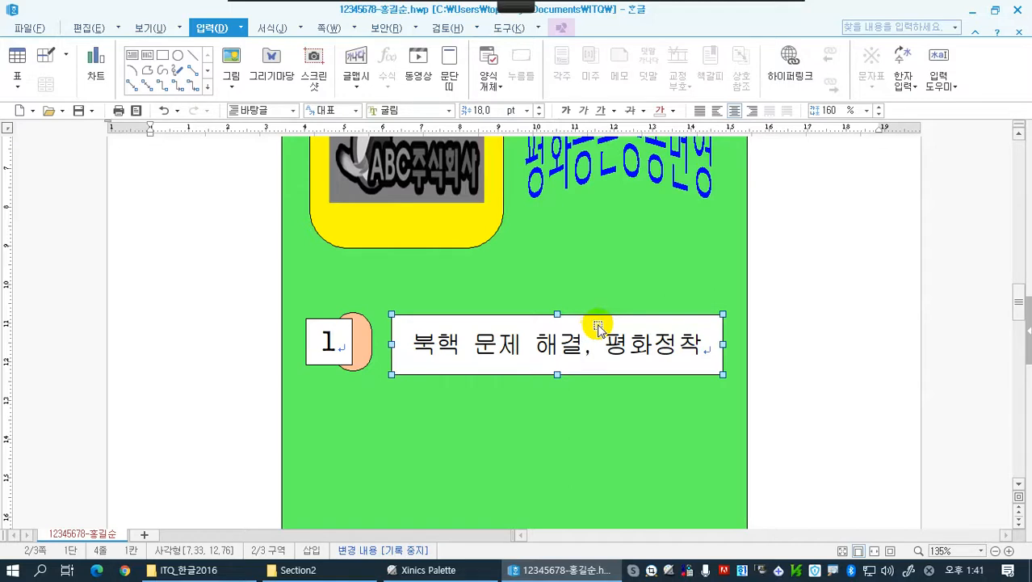
left_click(564, 30)
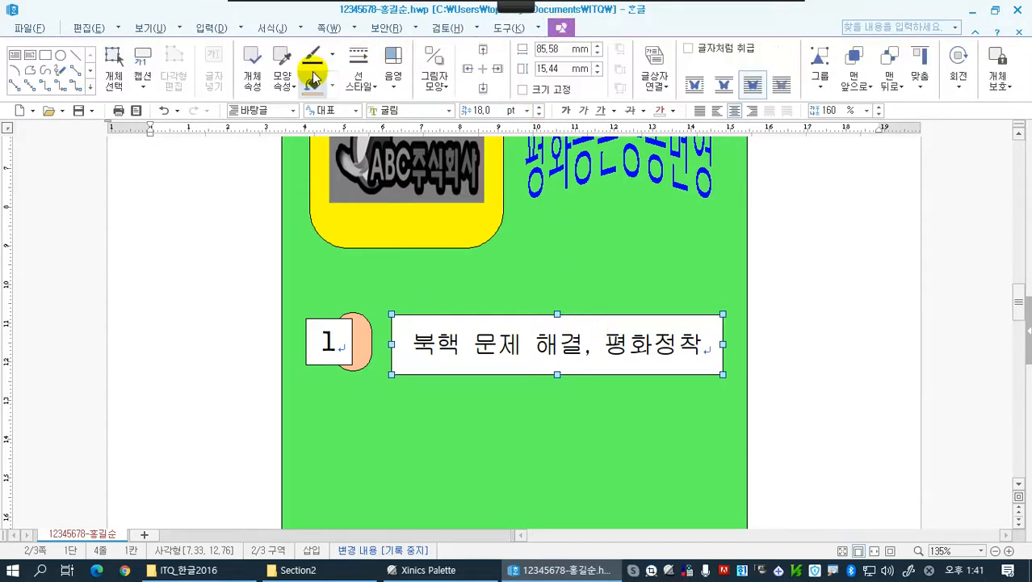
left_click(363, 86)
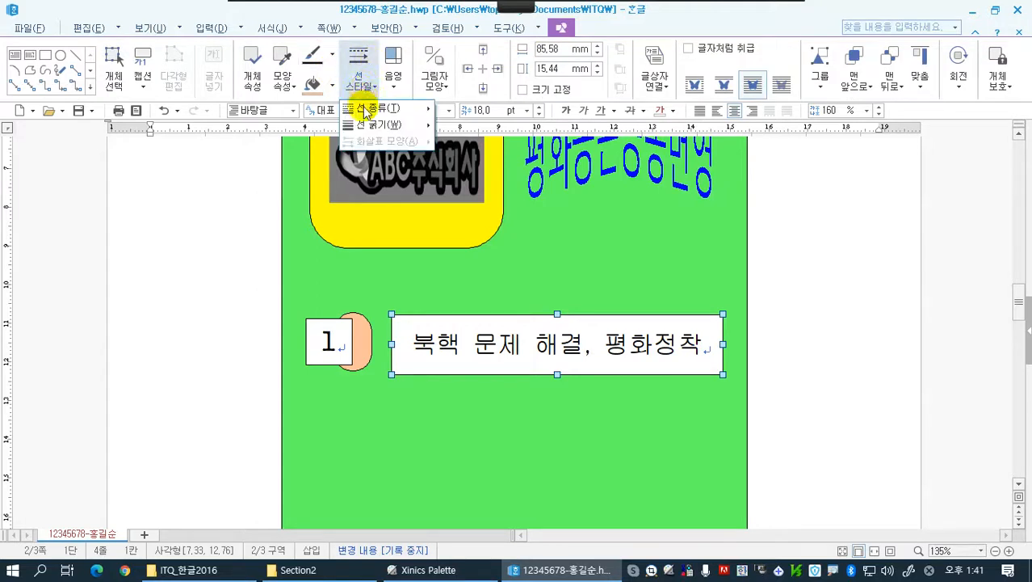
mouse_move(378, 110)
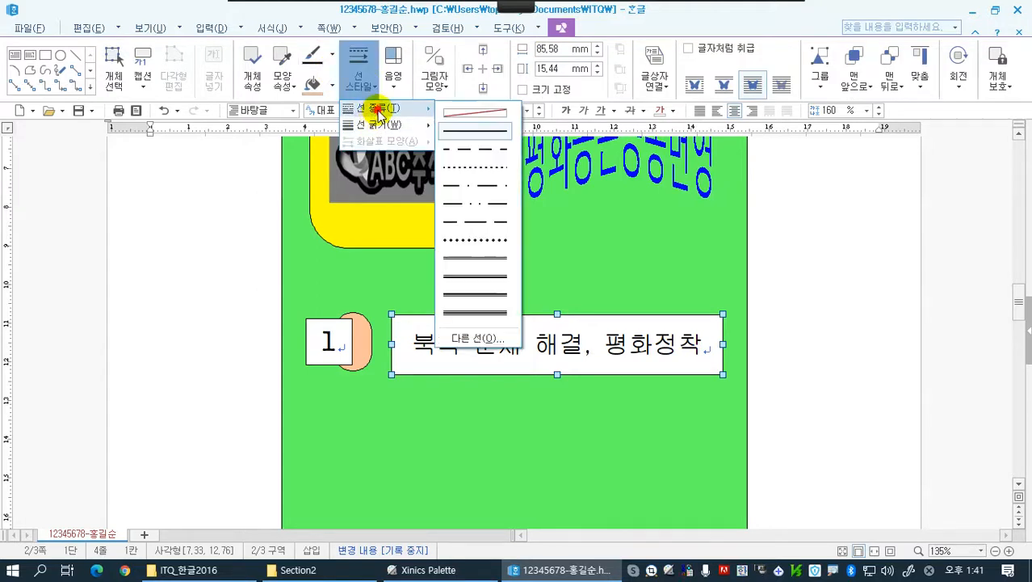
left_click(468, 151)
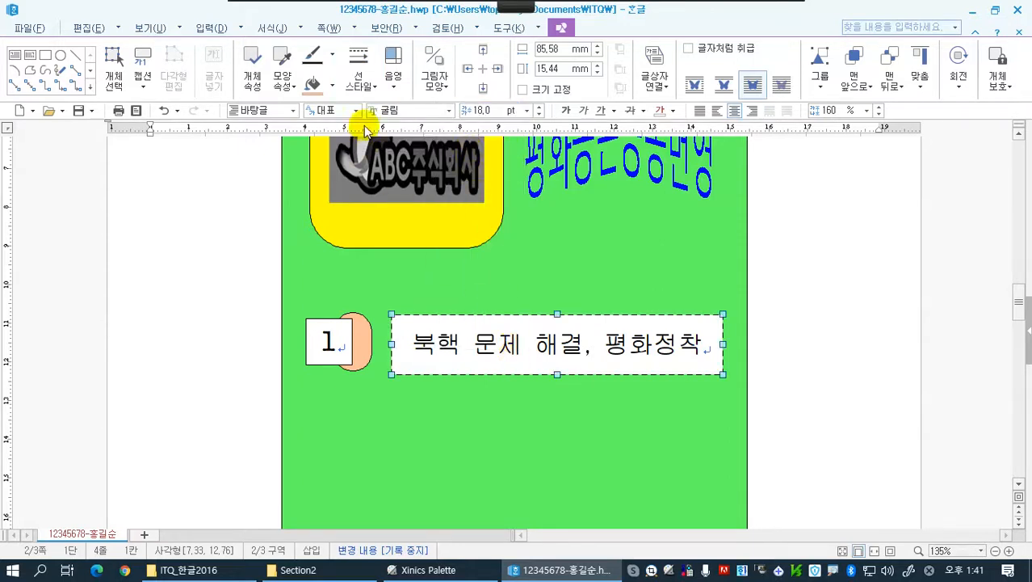
Remove the text box's fill color and reduce its height to about 13.8 mm
left_click(334, 90)
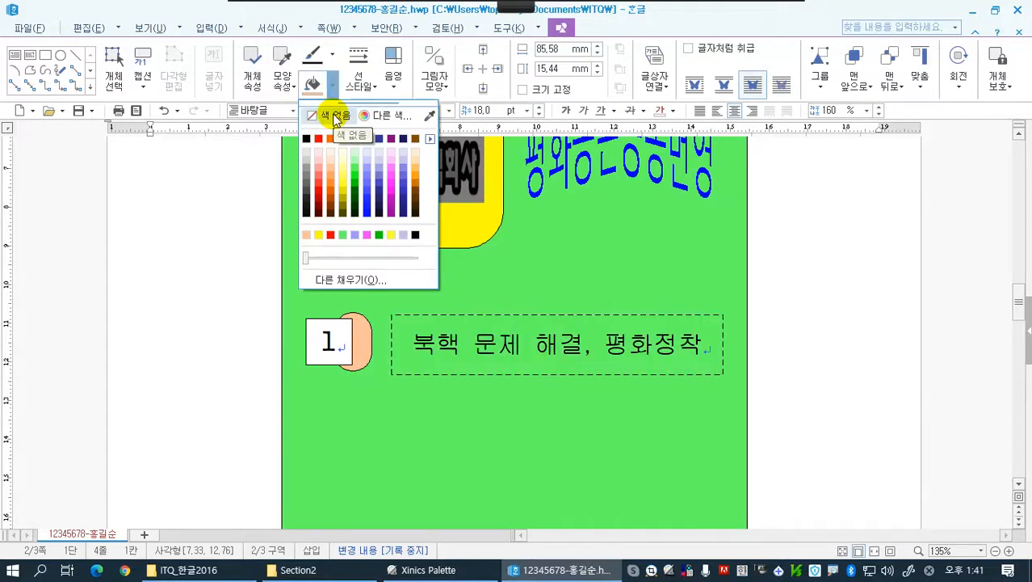
left_click(335, 117)
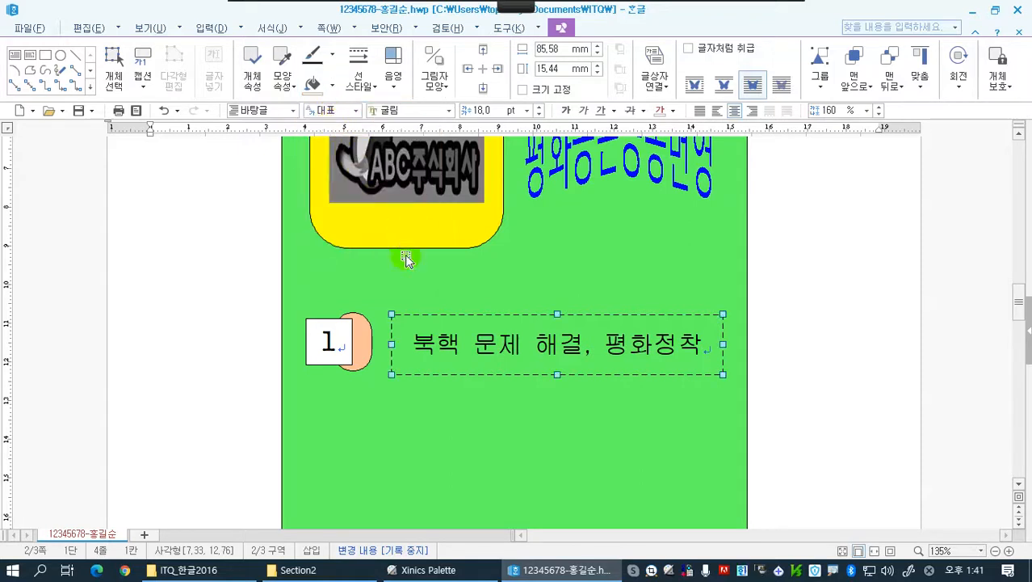
left_click_drag(559, 373, 557, 368)
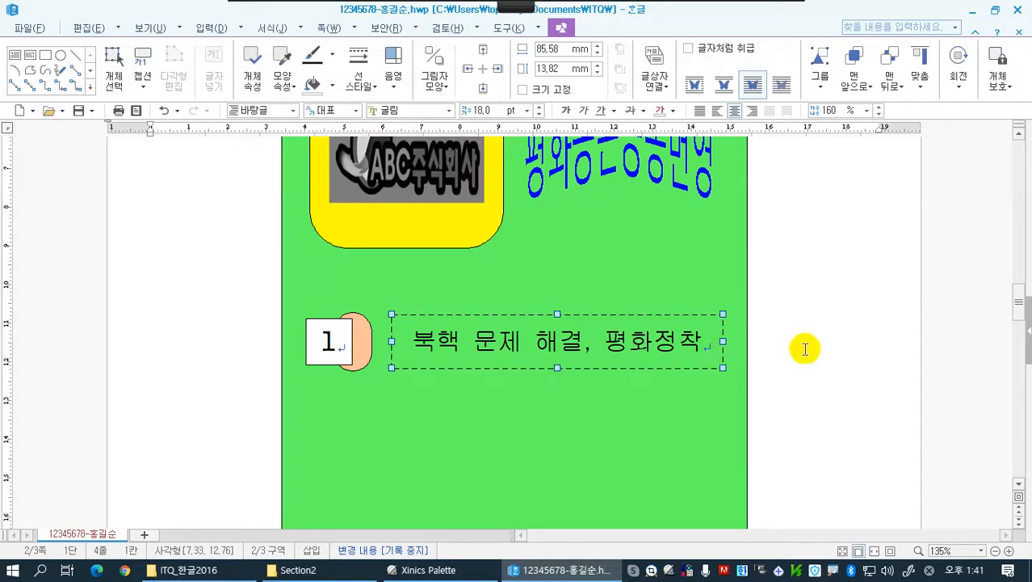
Copy the number square, orange shape and text box together straight down twice, spacing the three rows about 2.15 cm apart
scroll(804, 348, "down", 1)
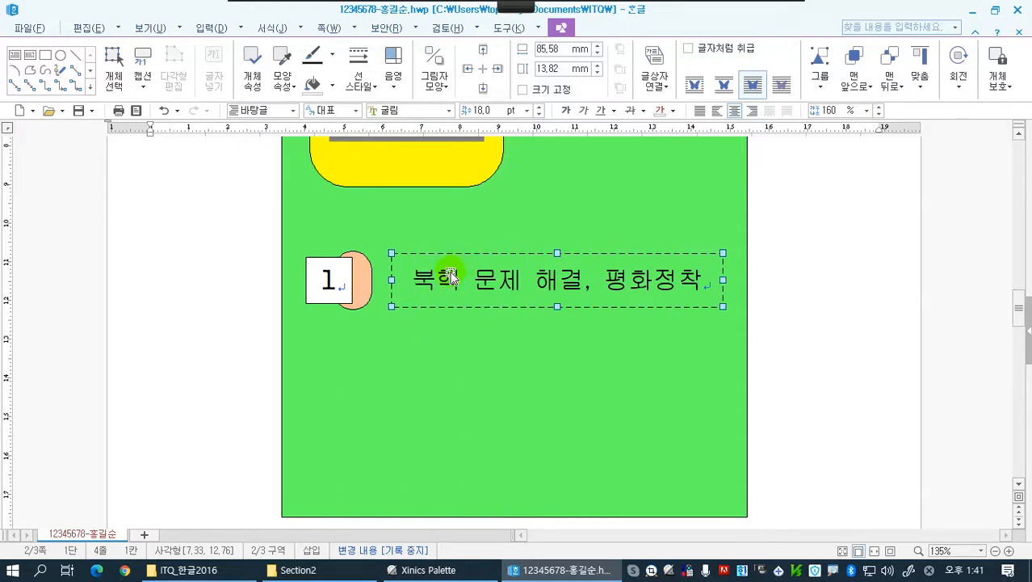
left_click(366, 273, "shift")
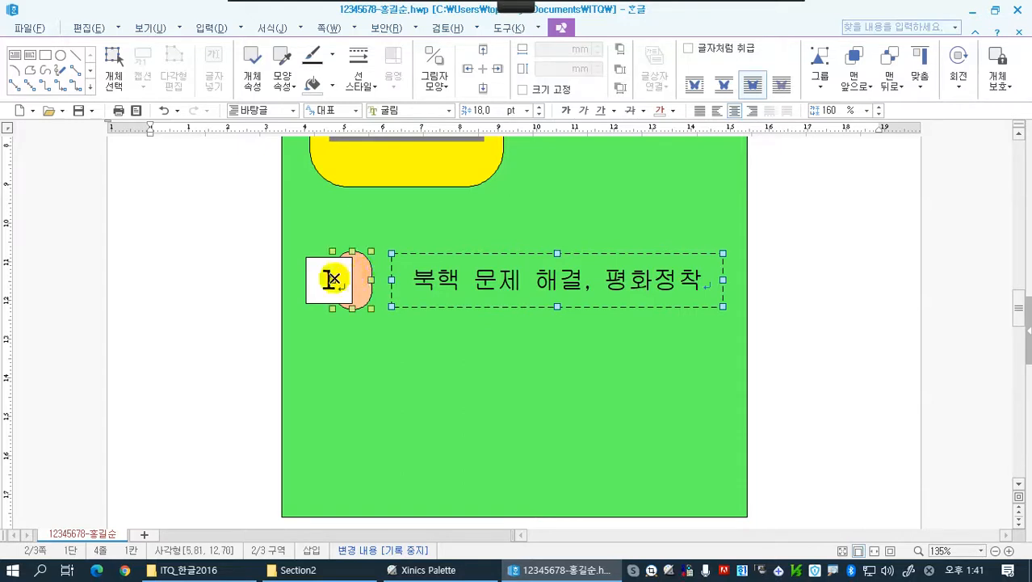
left_click(317, 268, "shift")
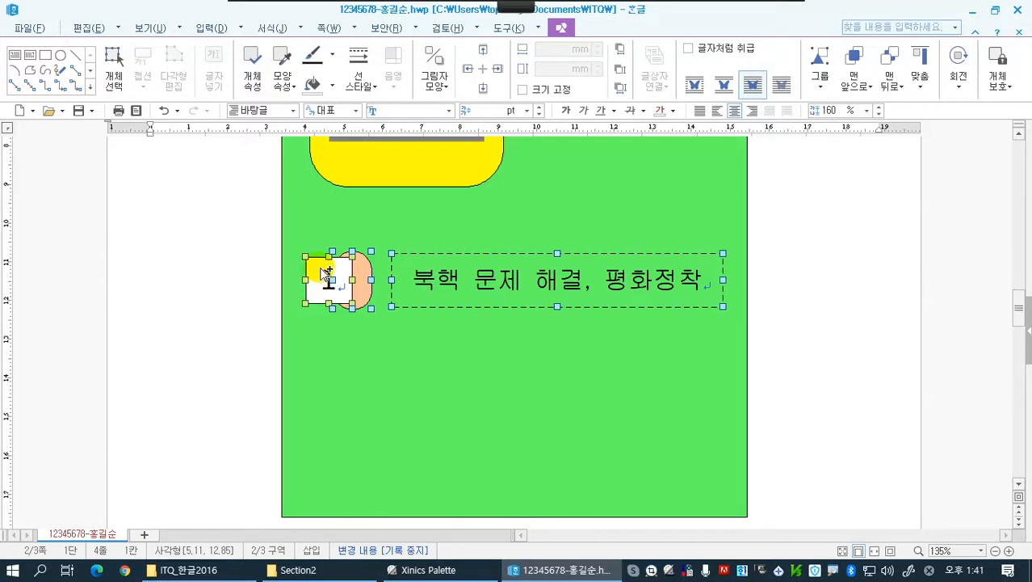
left_click_drag(325, 272, 321, 354)
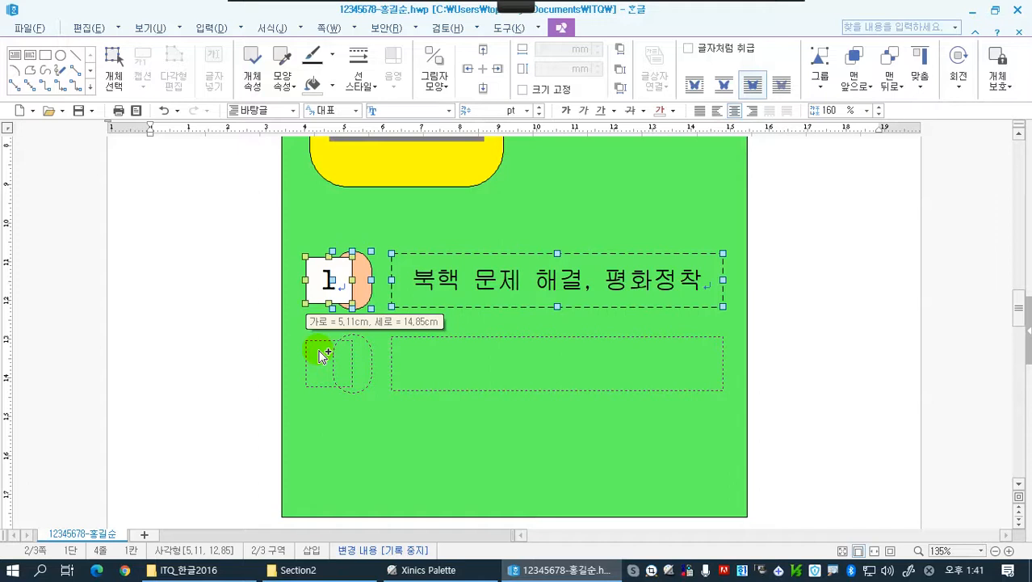
left_click_drag(321, 354, 321, 354)
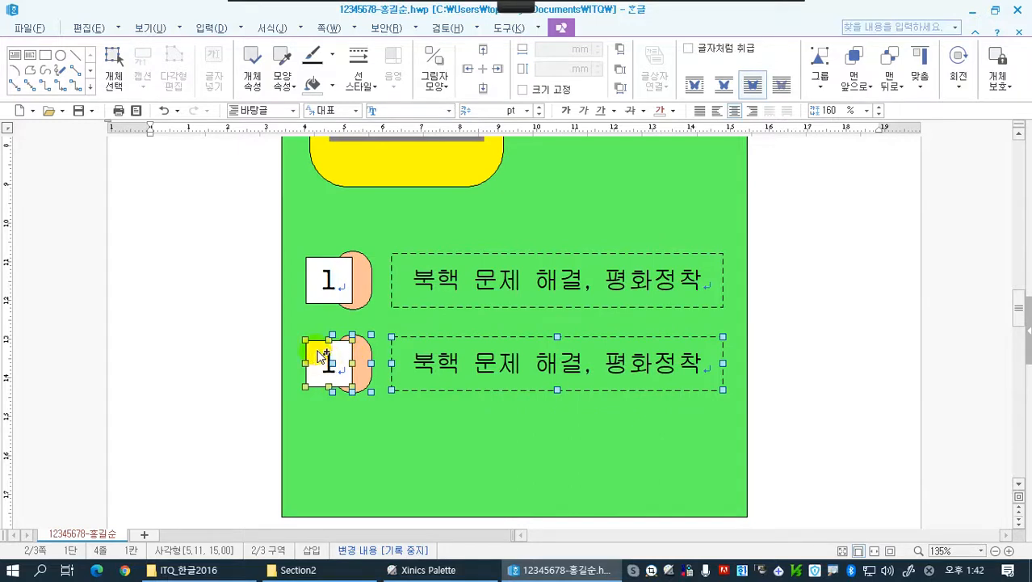
left_click_drag(317, 349, 318, 438)
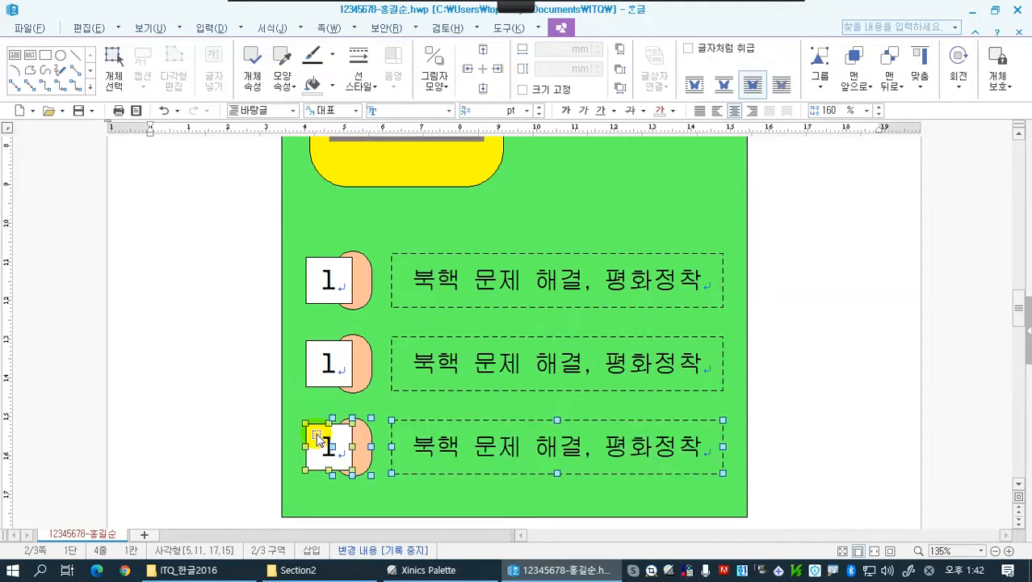
Change the number in the second row's white square to 2
left_click(328, 363)
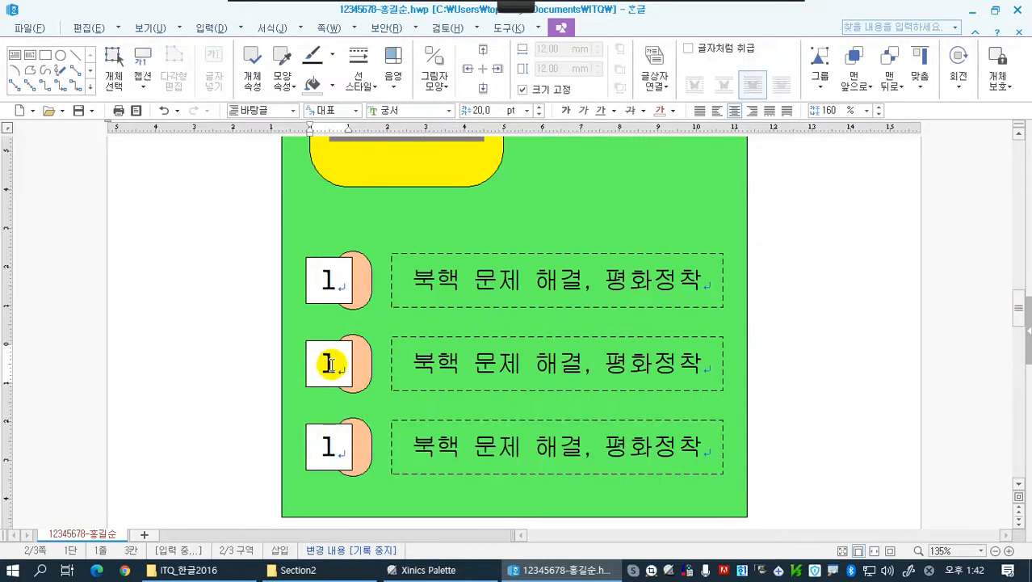
key("Delete")
type("2")
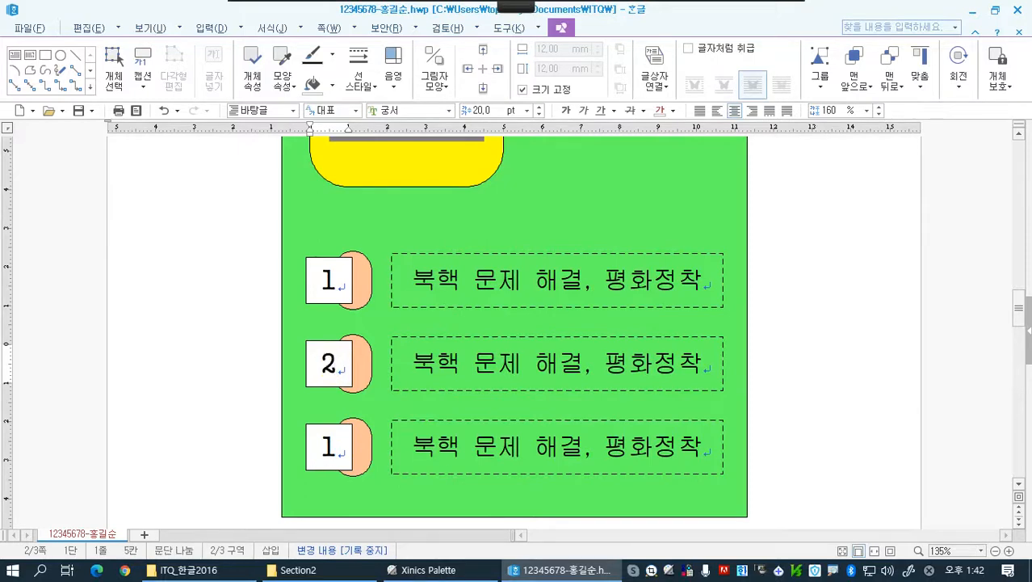
Replace the second row's text box content with 지속 가능한 남북관계 발전
left_click(426, 361)
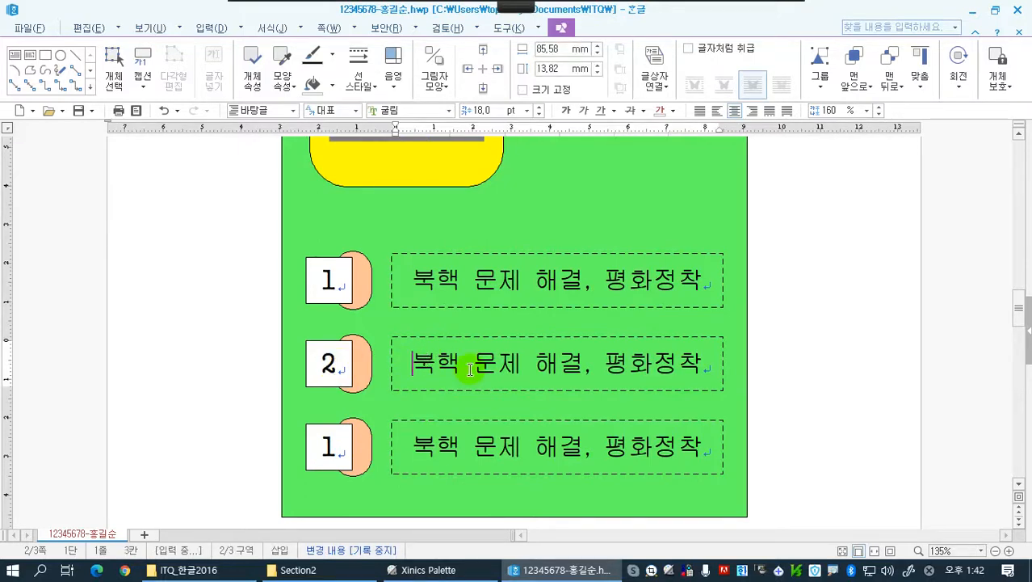
type("지속")
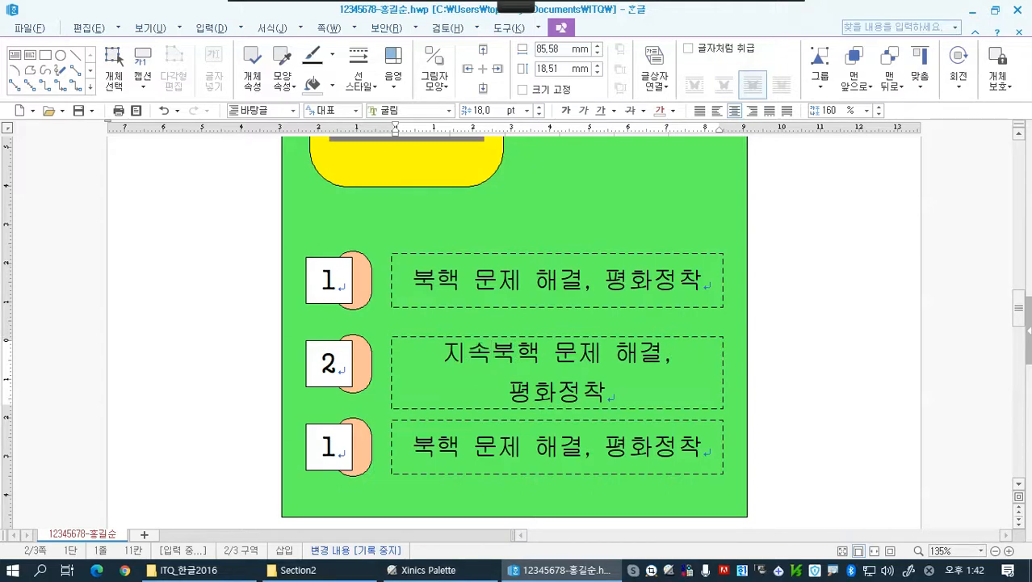
type(" 가능")
key("Delete")
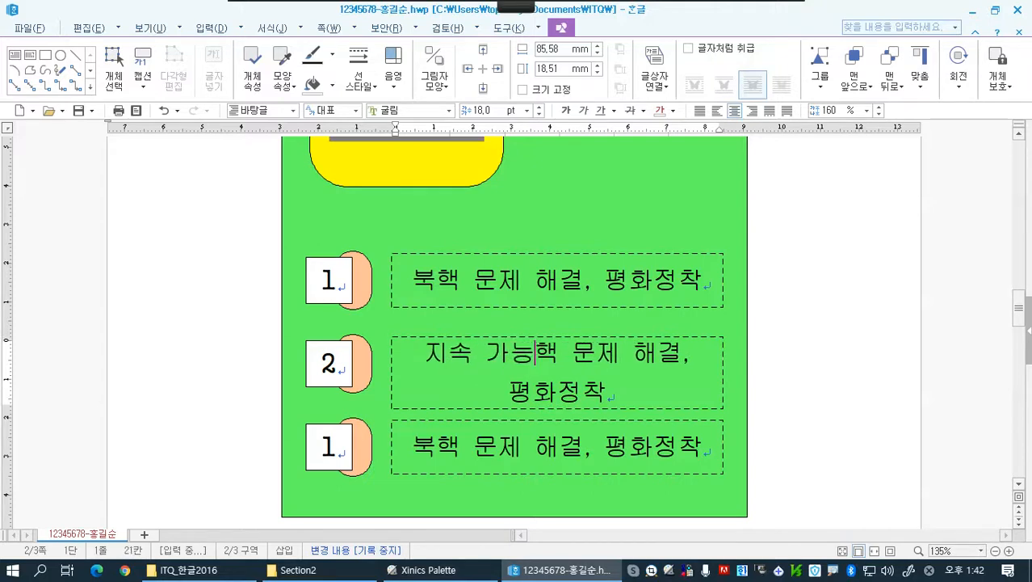
key("Delete")
key("Delete")
key("Delete")
key("Delete")
key("Delete")
key("Delete")
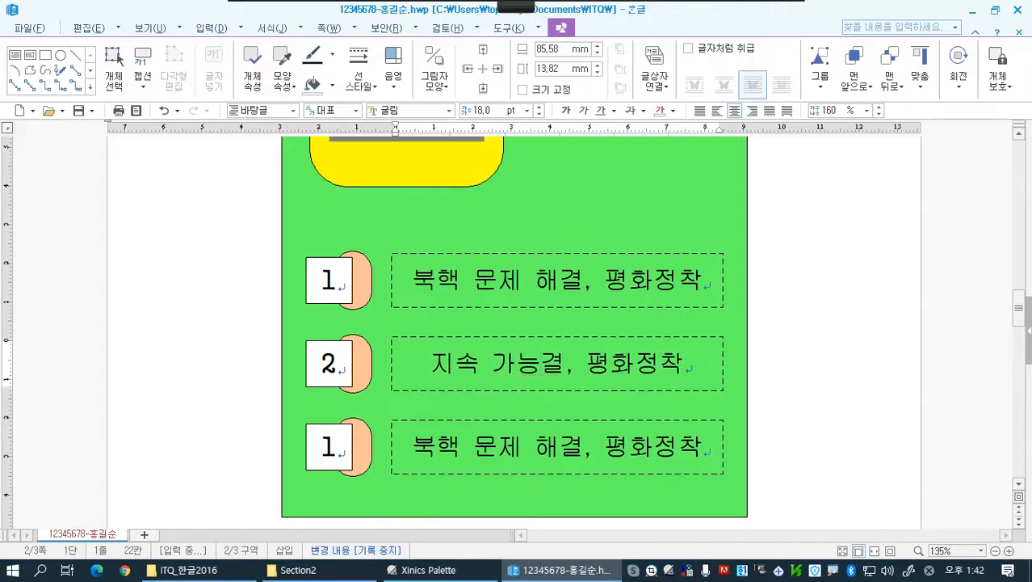
type("한 남ㅂ")
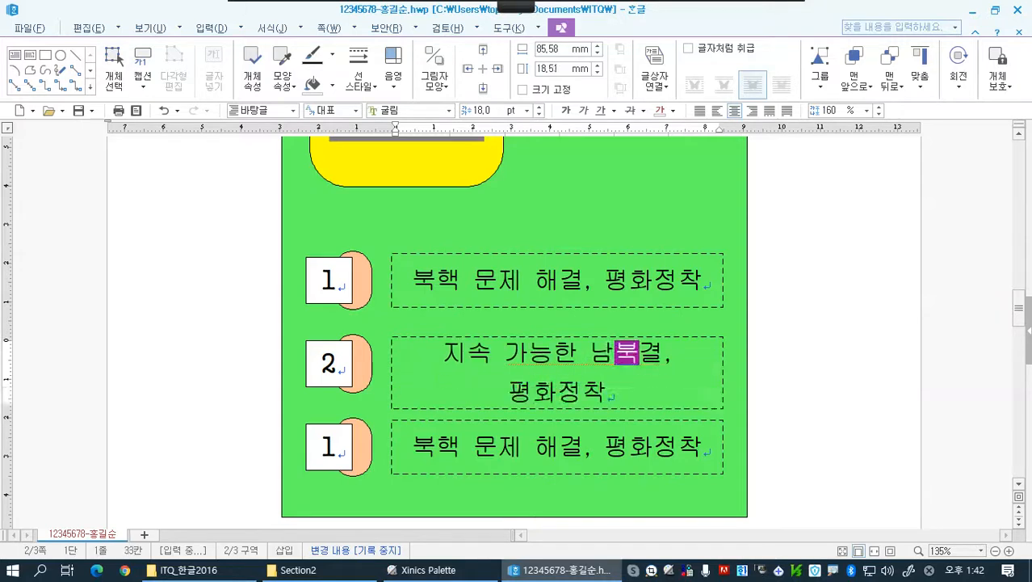
key("Delete")
key("Delete")
key("Delete")
key("Delete")
key("Delete")
key("Delete")
key("Delete")
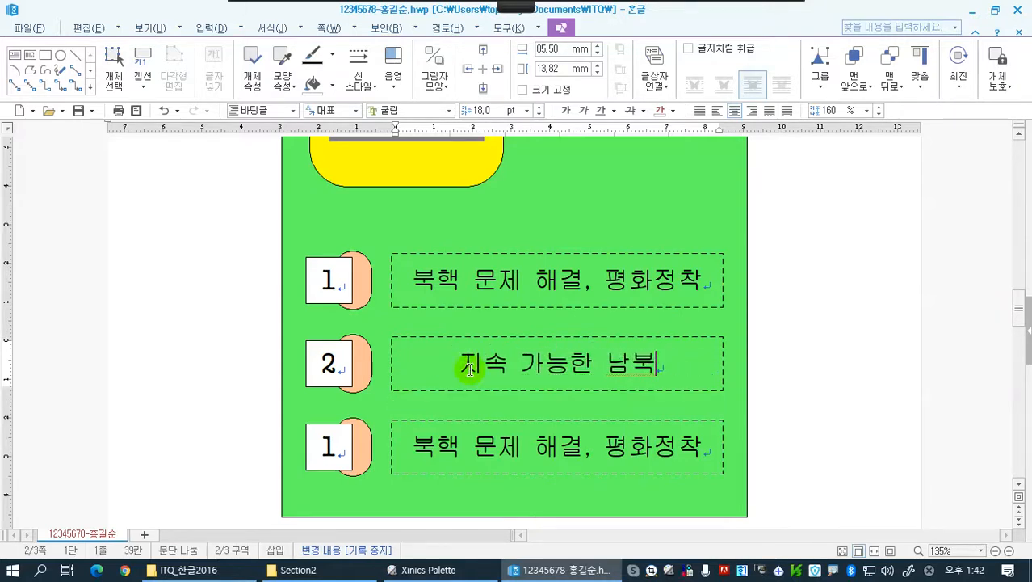
type("관ㄱㅖ")
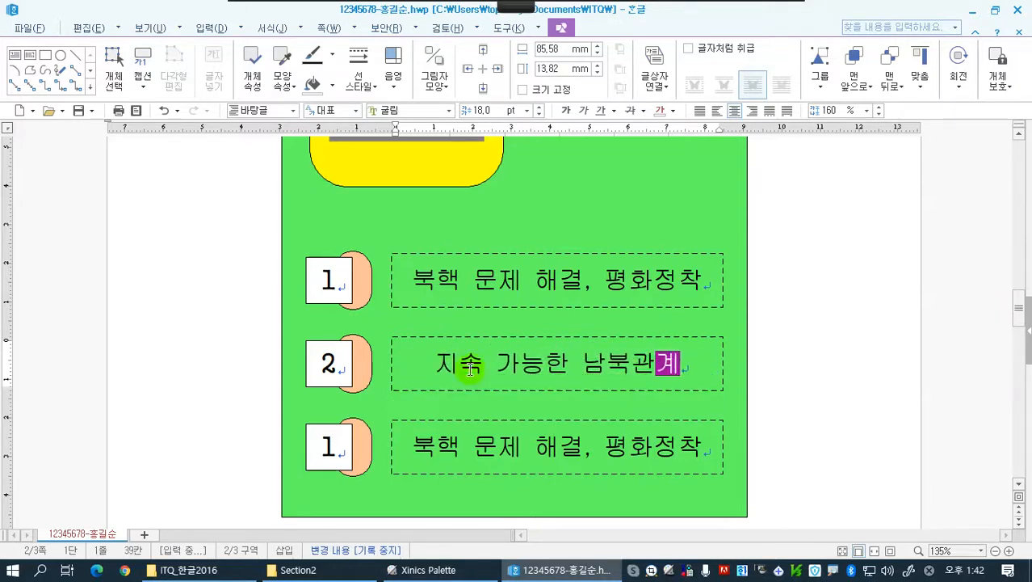
type(" 발전")
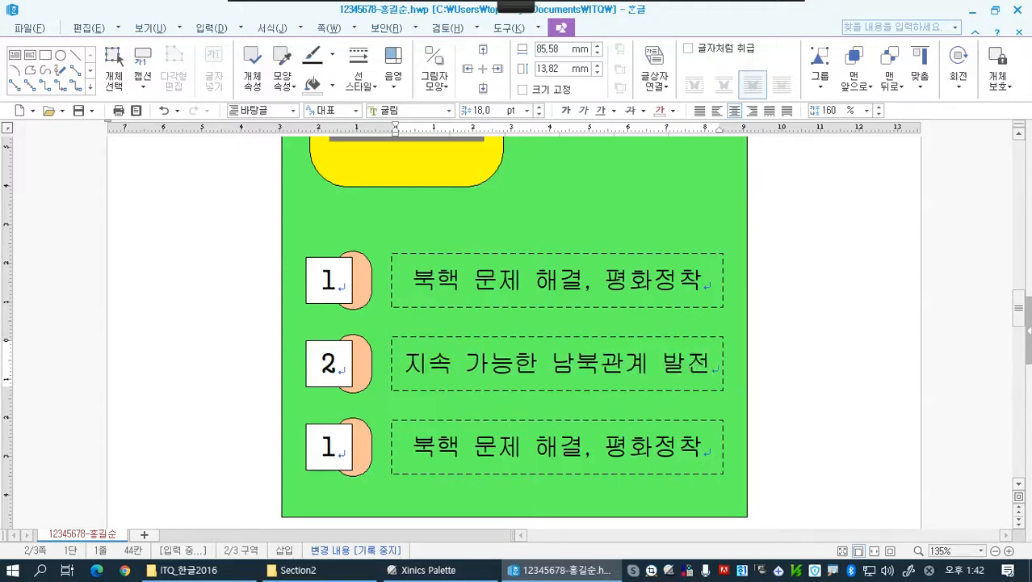
Change the number in the third row's white square to 3
left_click(324, 445)
key("Delete")
type("3")
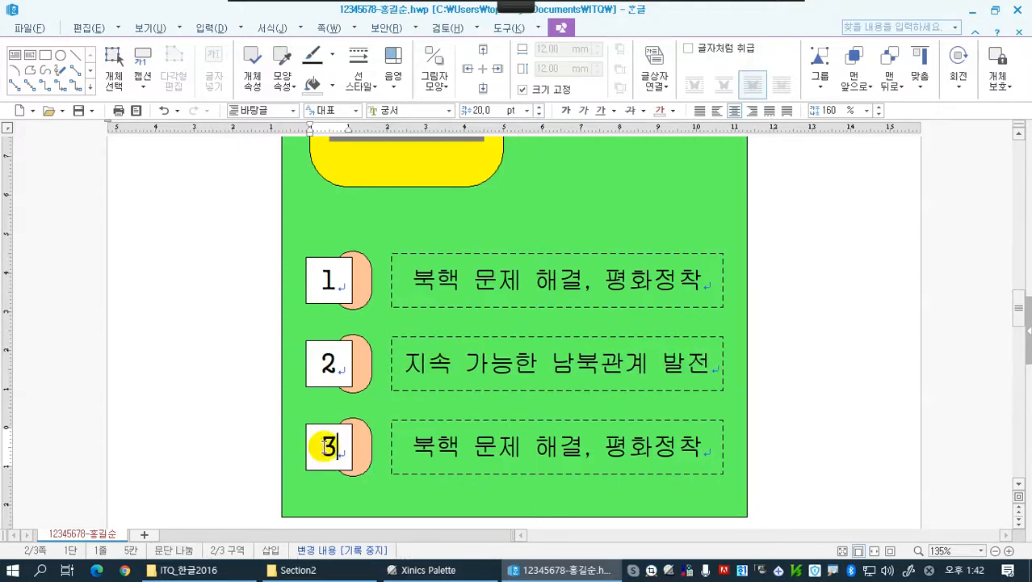
Replace the third row's text box content with 한반도 경제 공동체 구현
left_click(425, 441)
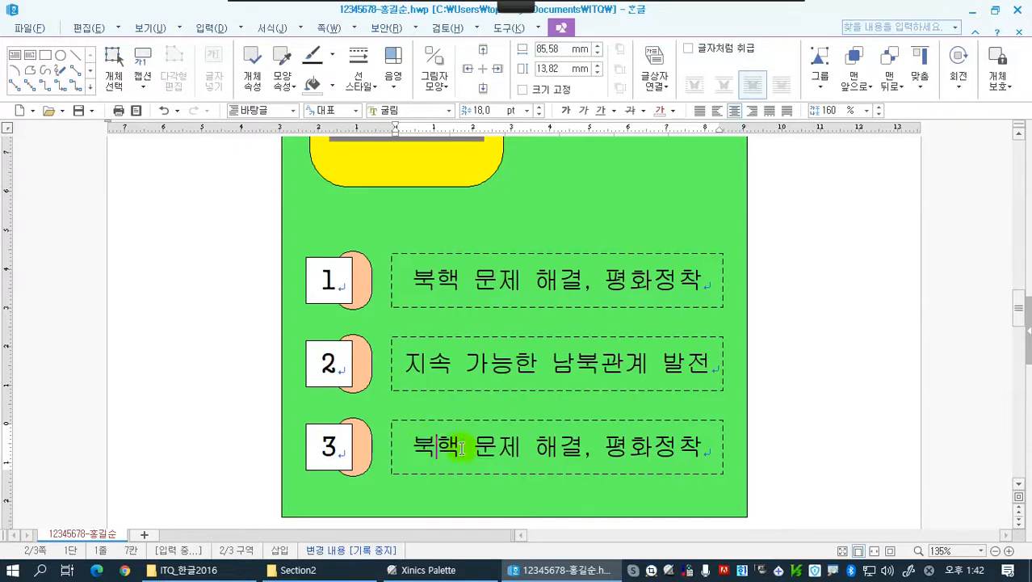
type("한반도")
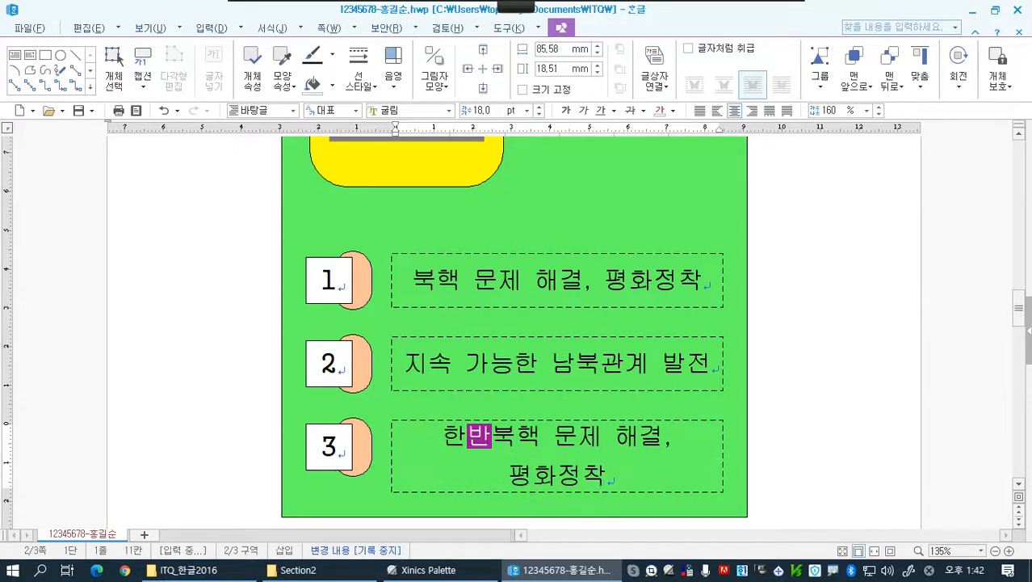
key("Delete")
key("Delete")
key("Delete")
key("Delete")
key("Delete")
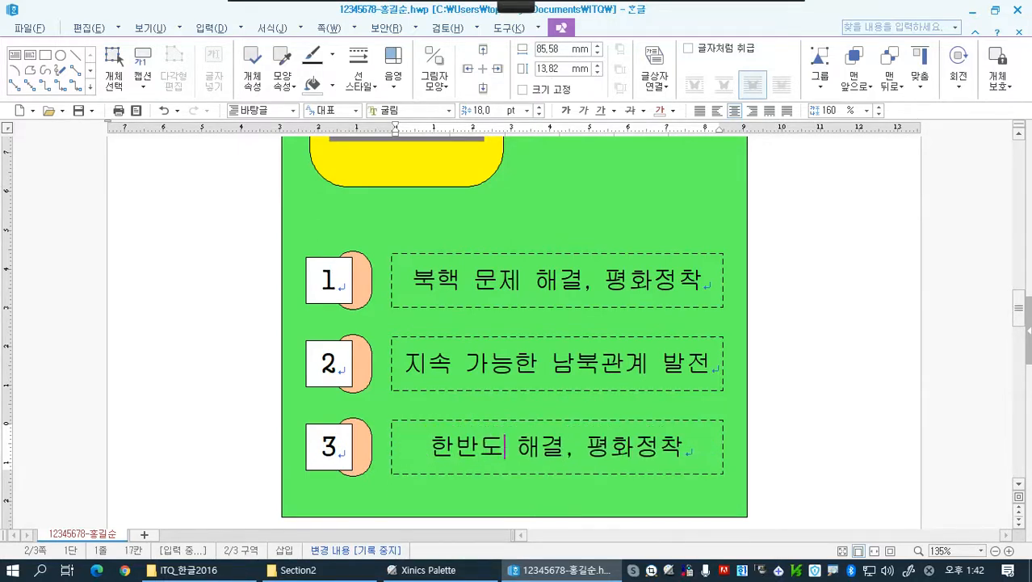
type("경")
type("제 공동ㅊ")
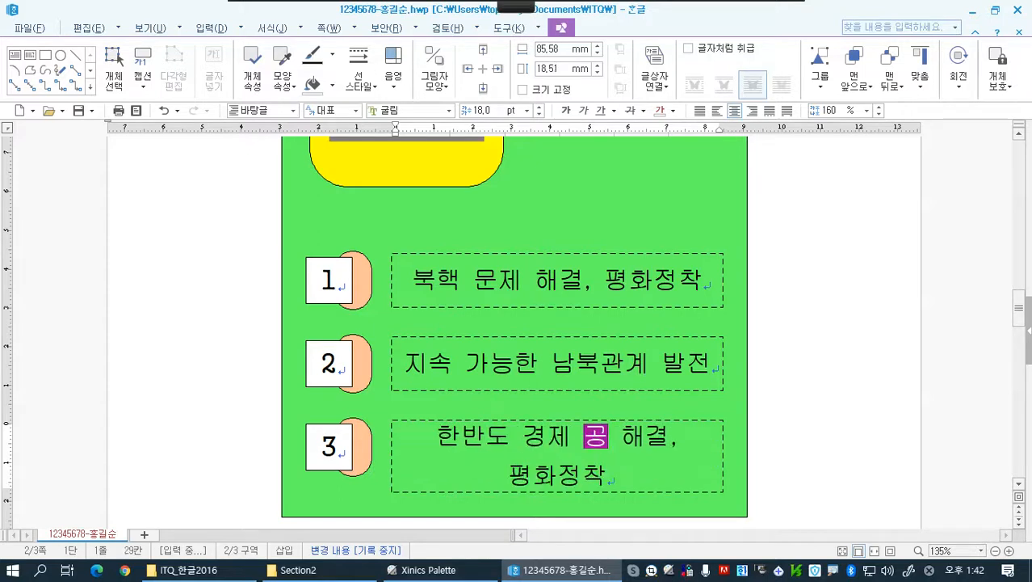
type(" 구현")
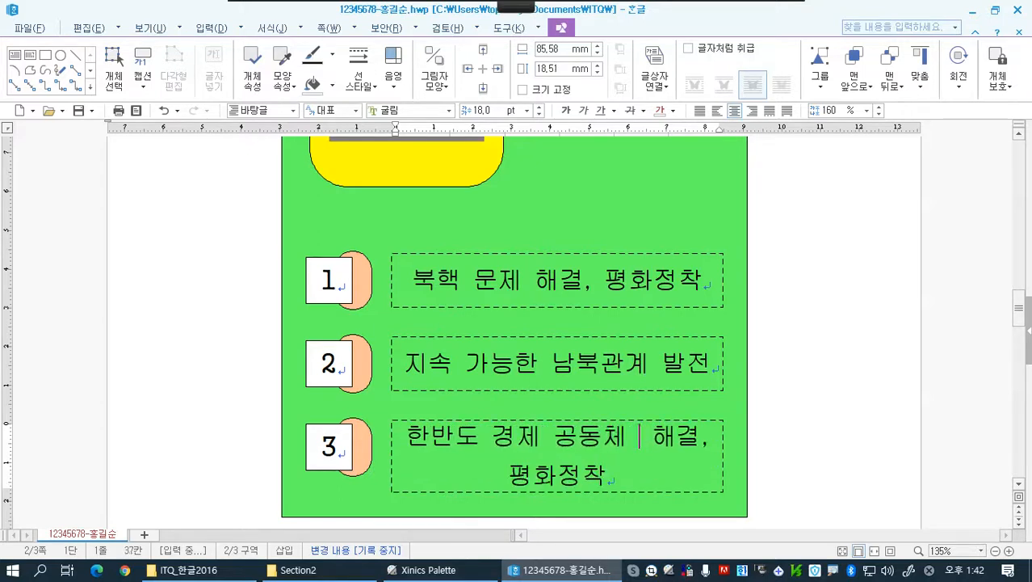
key("Delete")
key("Delete")
key("Delete")
key("Delete")
key("Delete")
key("Delete")
key("Delete")
key("Delete")
key("Delete")
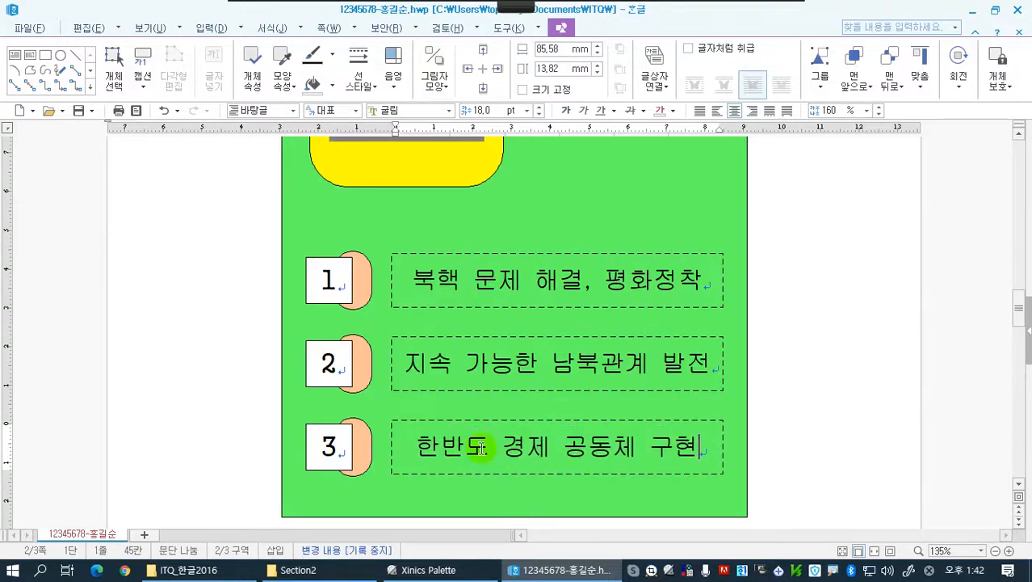
Fill the rounded shape behind number 2 with 보라 (RGB: 128,0,128) 60% 밝게
left_click(364, 375)
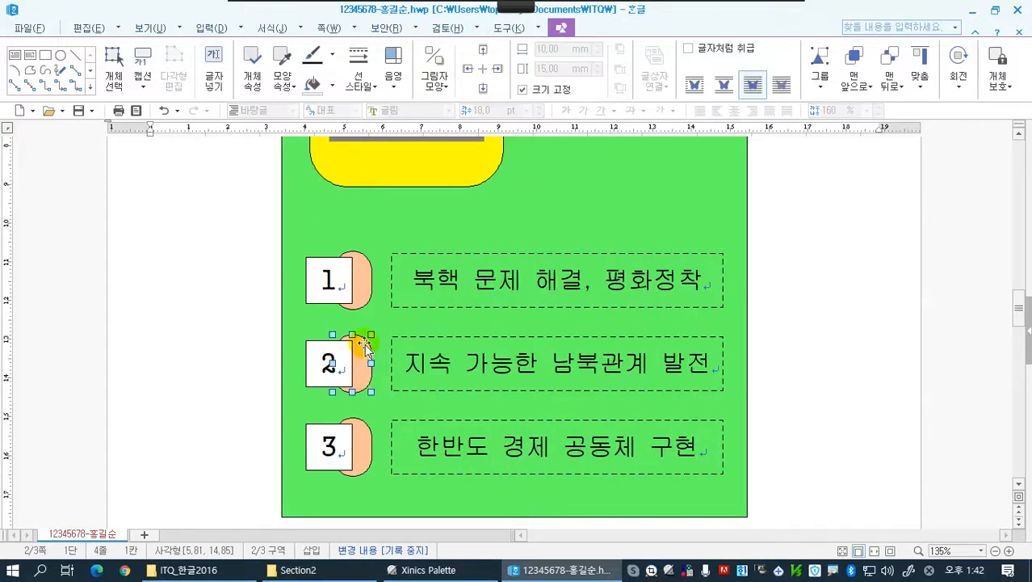
left_click(331, 85)
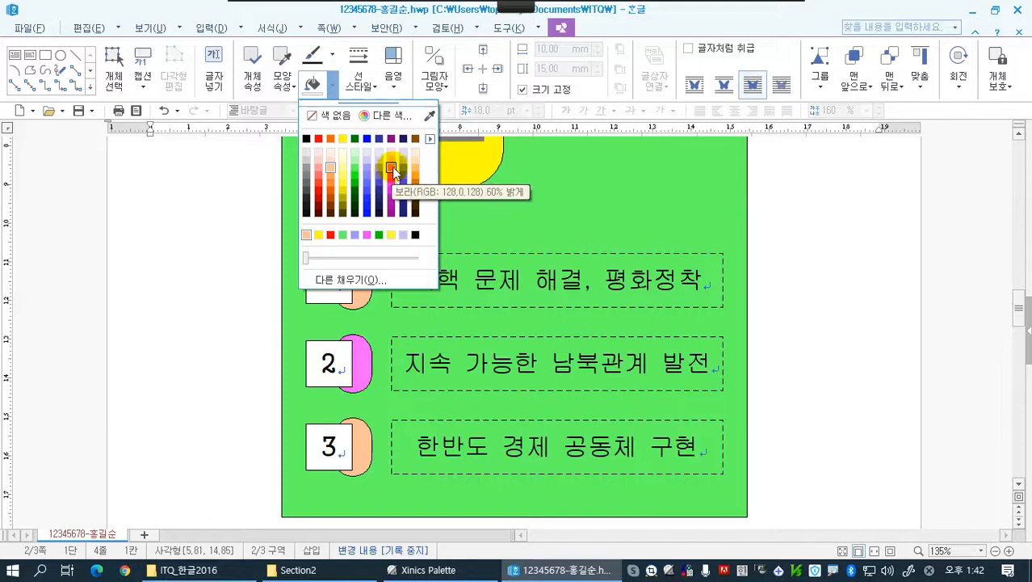
left_click(392, 168)
Fill the rounded shape behind number 3 with 파랑 (RGB: 0,0,255) 50% 밝게 and deselect it
left_click(364, 446)
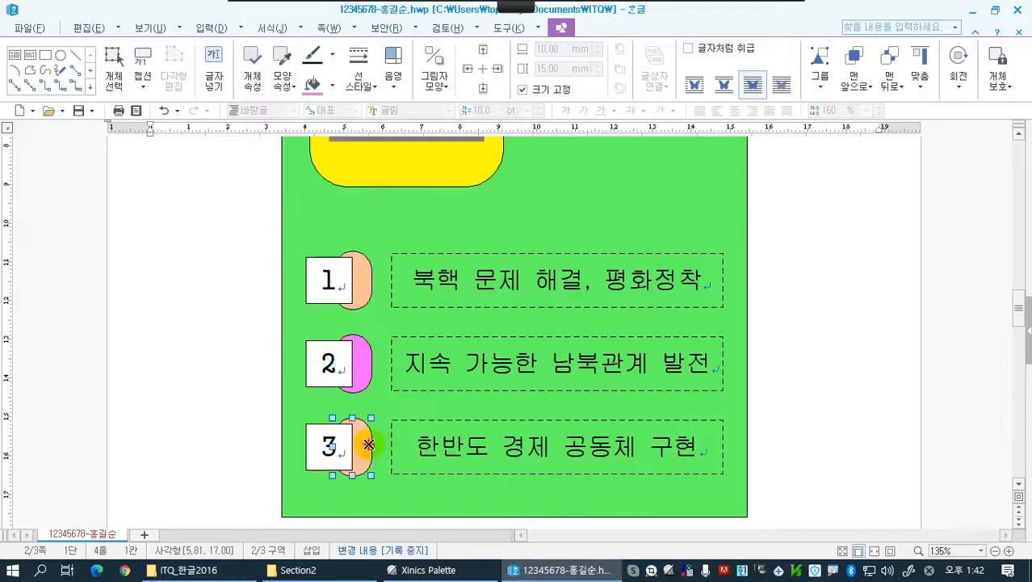
left_click(329, 89)
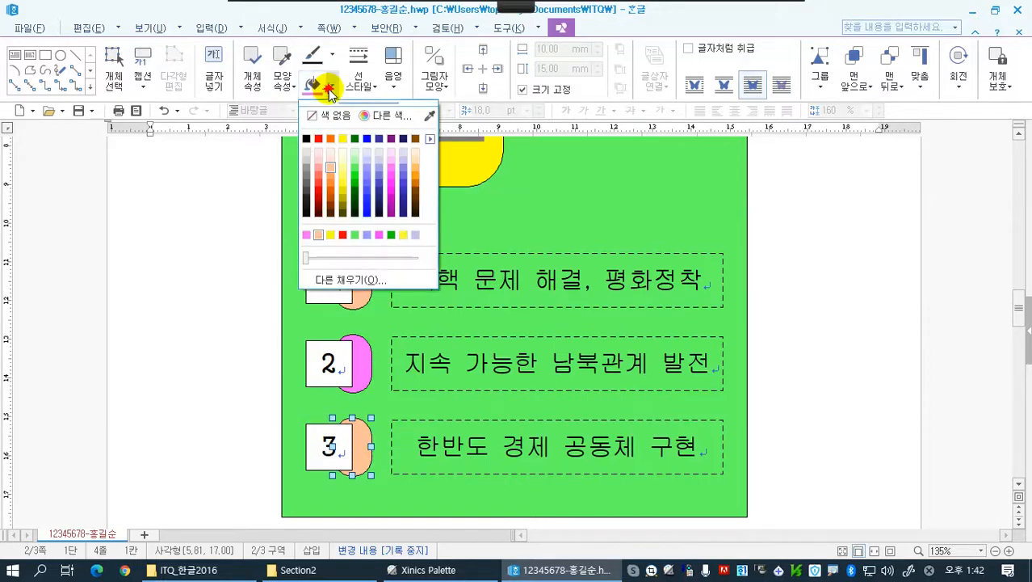
left_click(368, 175)
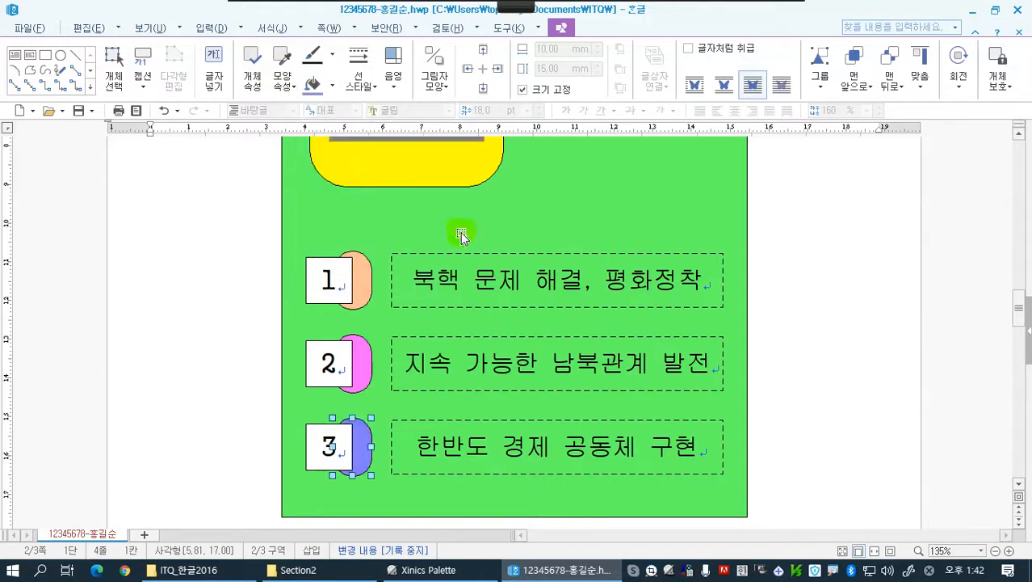
left_click(797, 345)
scroll(781, 338, "up", 4)
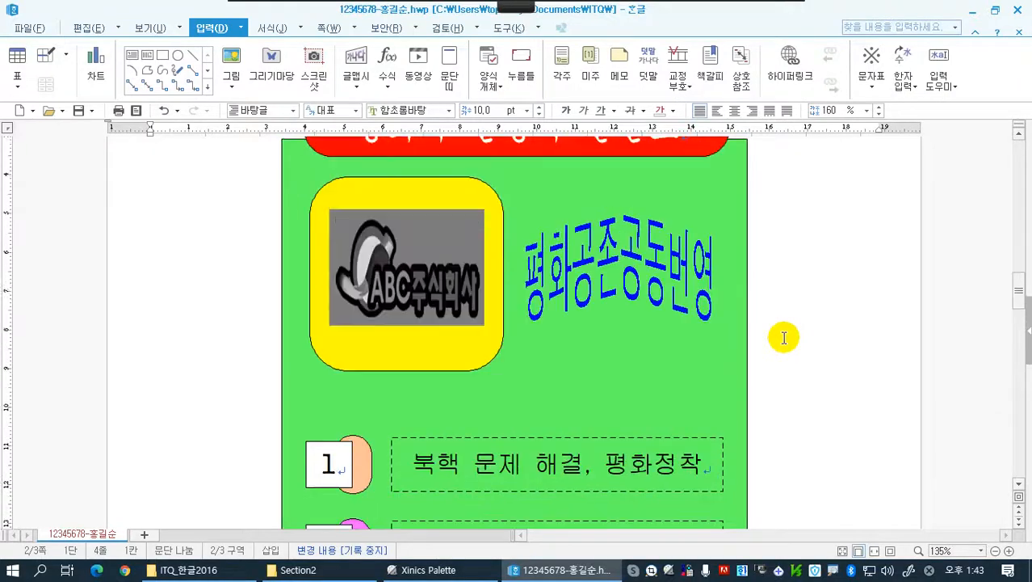
scroll(784, 338, "up", 3)
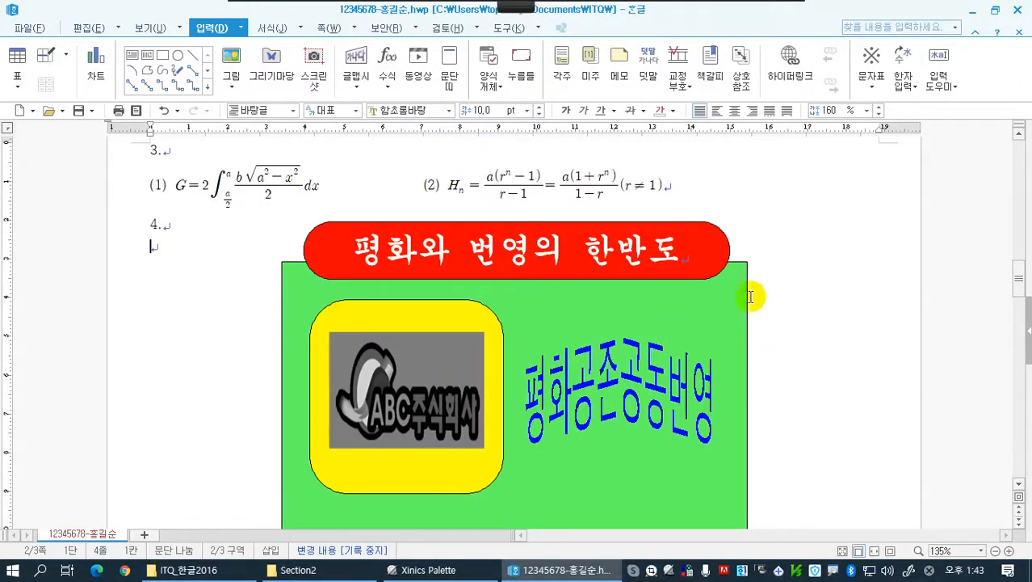
scroll(763, 307, "down", 7)
scroll(780, 313, "down", 3)
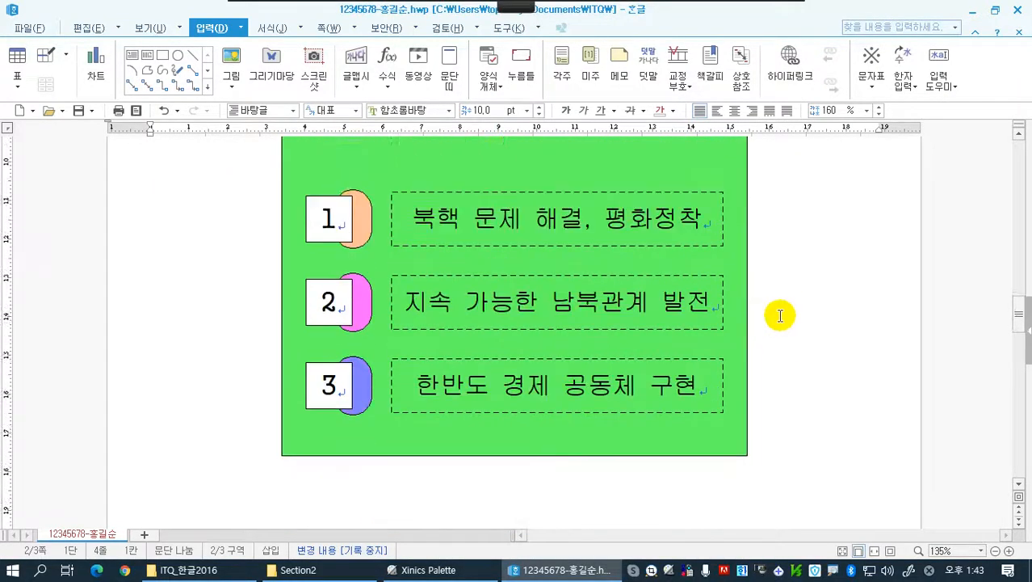
scroll(783, 311, "up", 5)
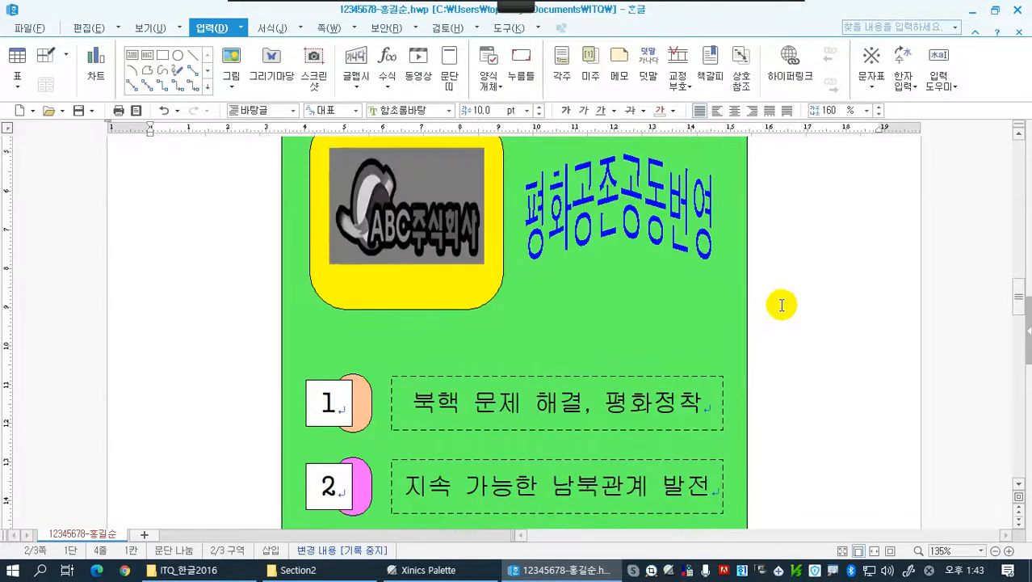